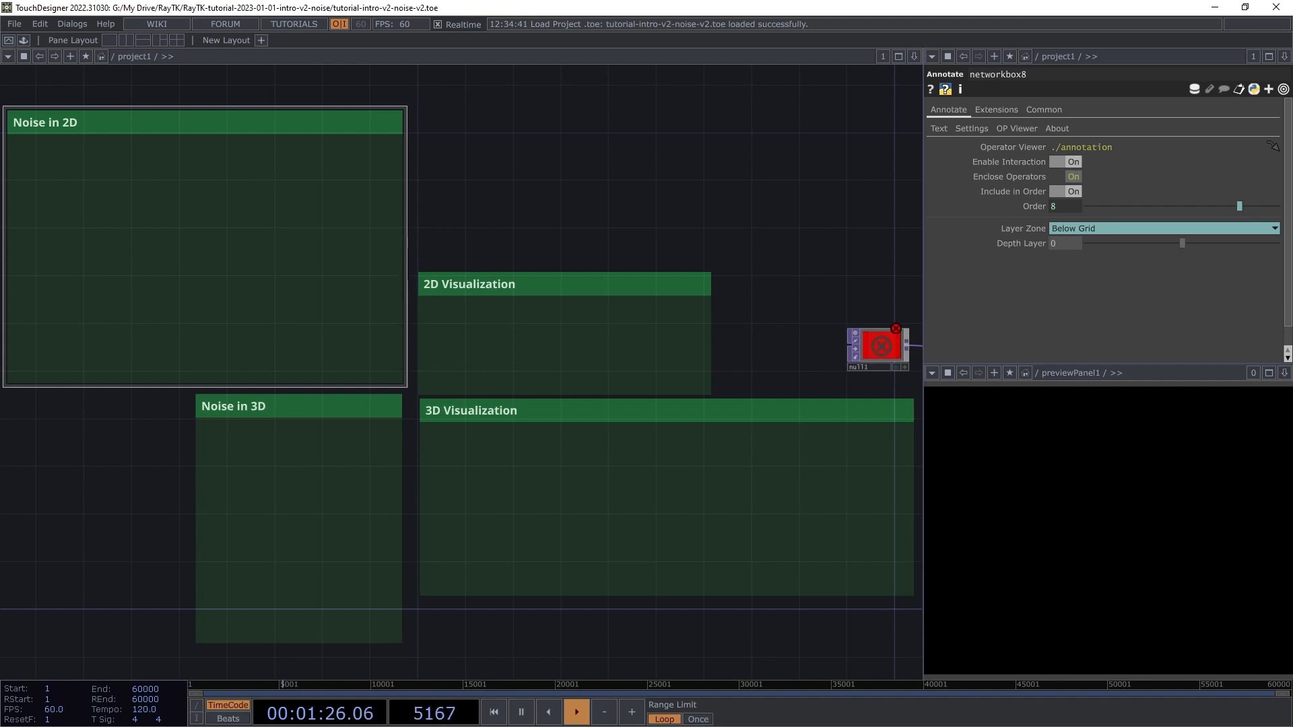
Step: Add a RayTK render2D operator and place it inside the 2D Visualization box
scroll(356, 377, "up", 4)
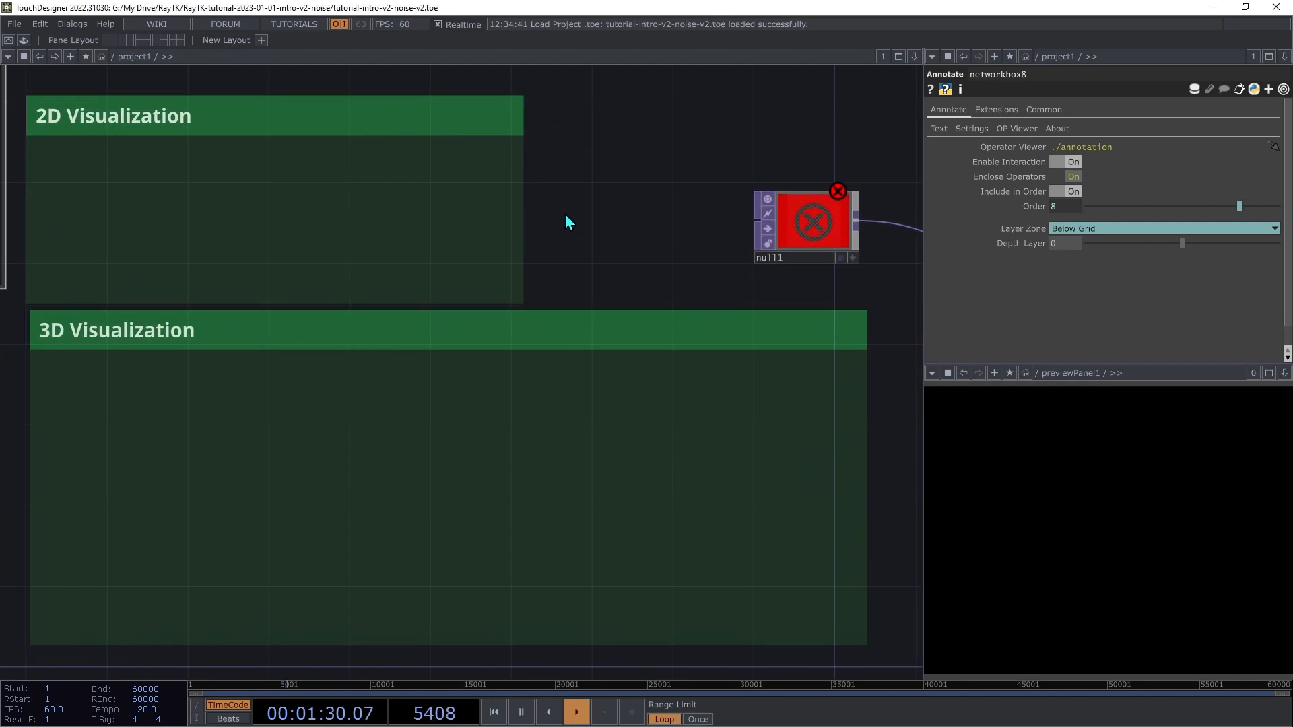
key("alt+r")
type("re")
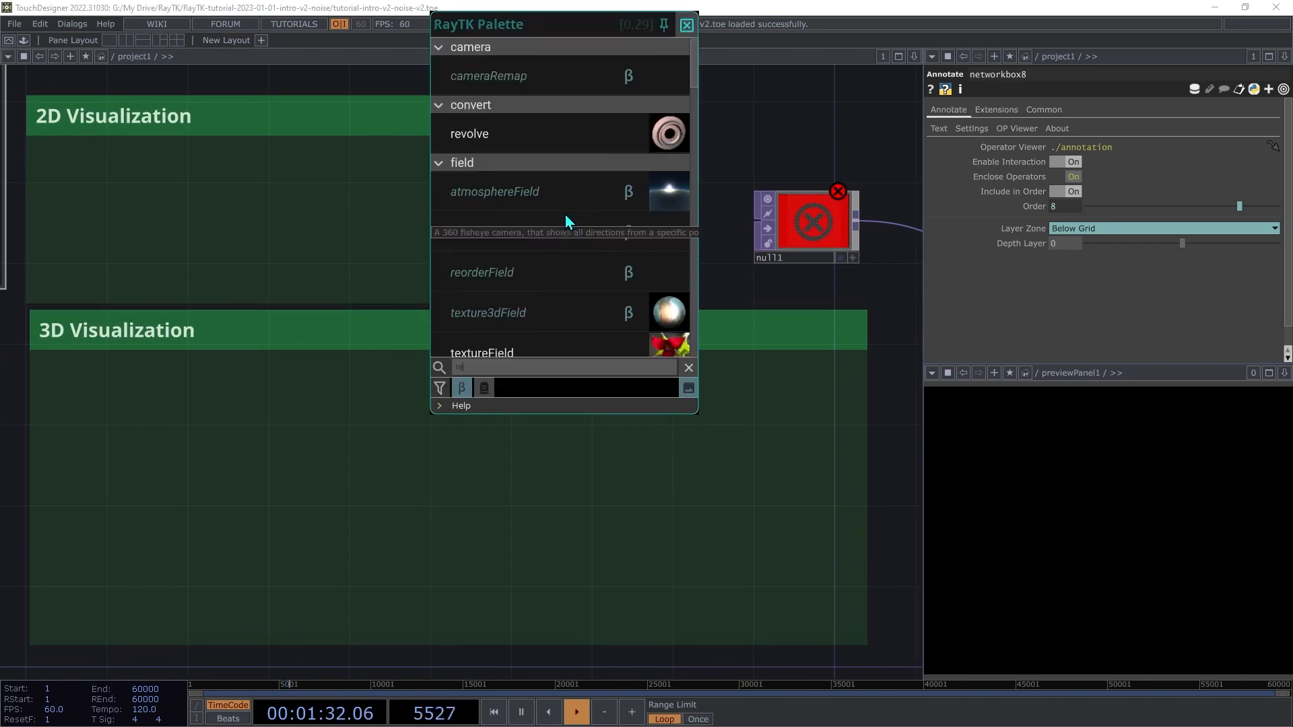
type("n")
left_click(543, 285)
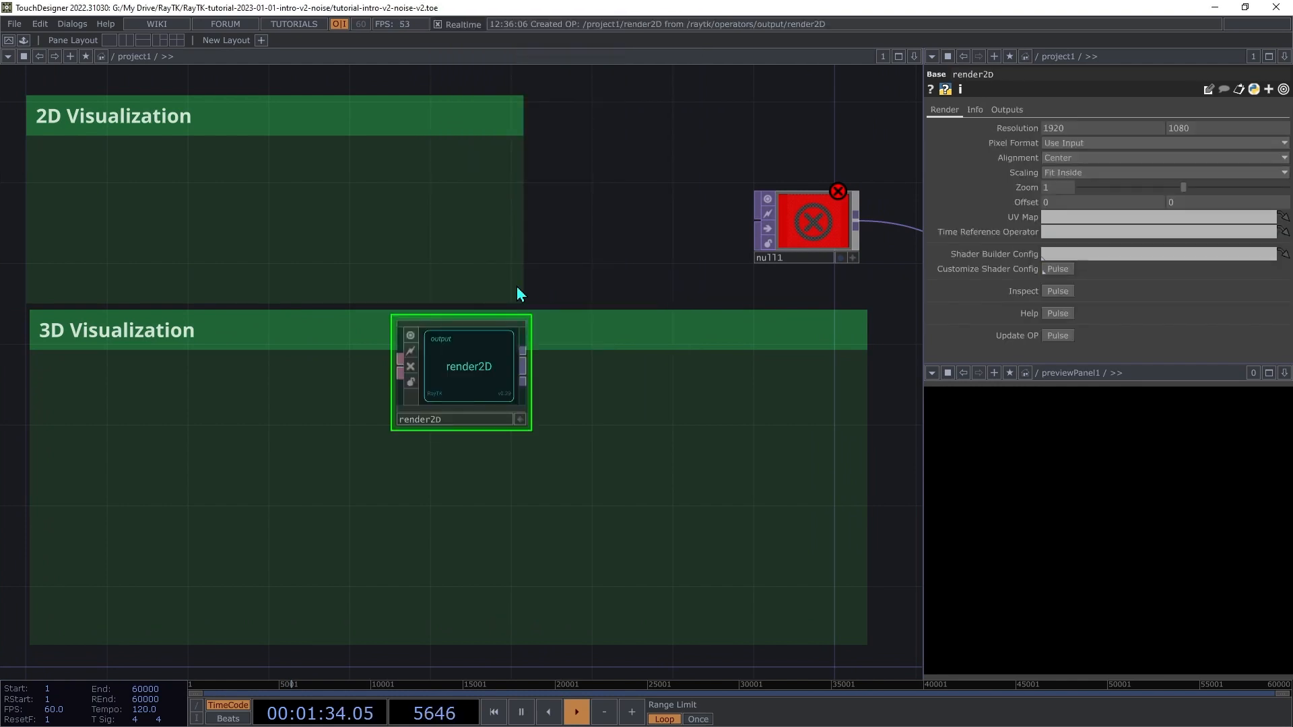
left_click_drag(506, 379, 276, 217)
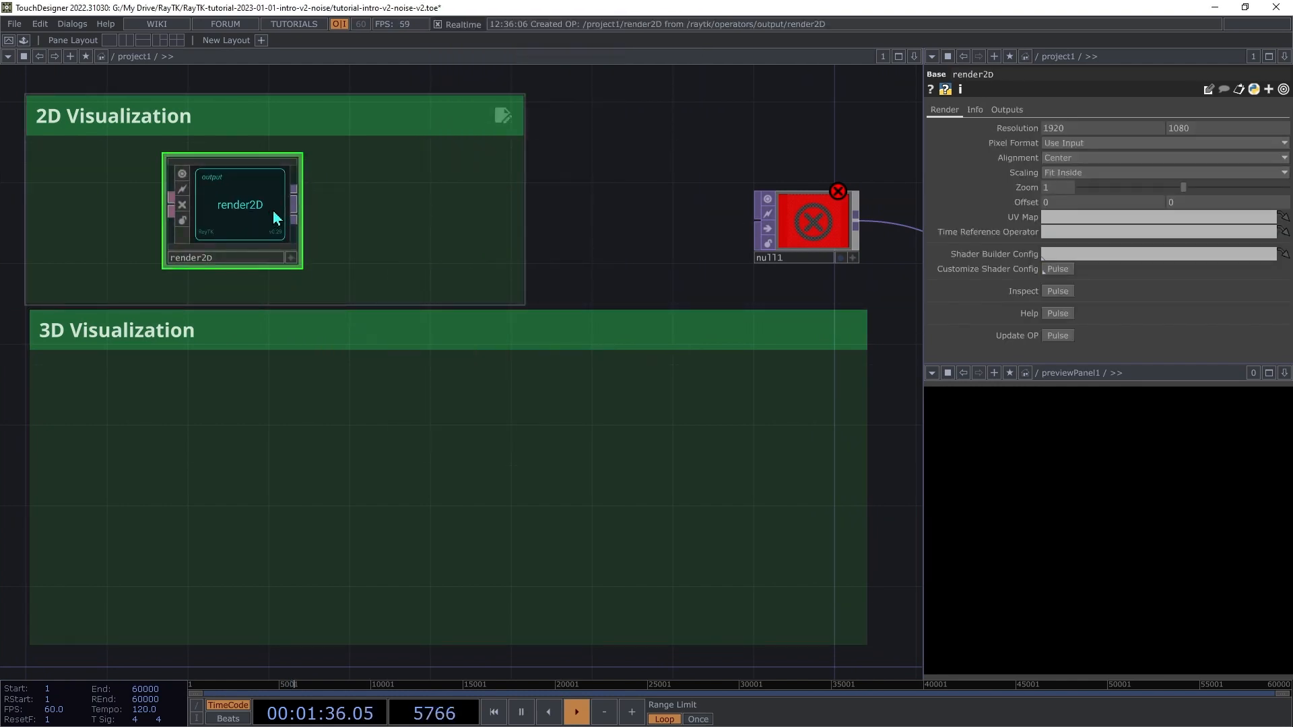
Step: Append a Null TOP to render2D's first output and connect it to the existing null1
left_click(295, 200)
left_click(363, 204)
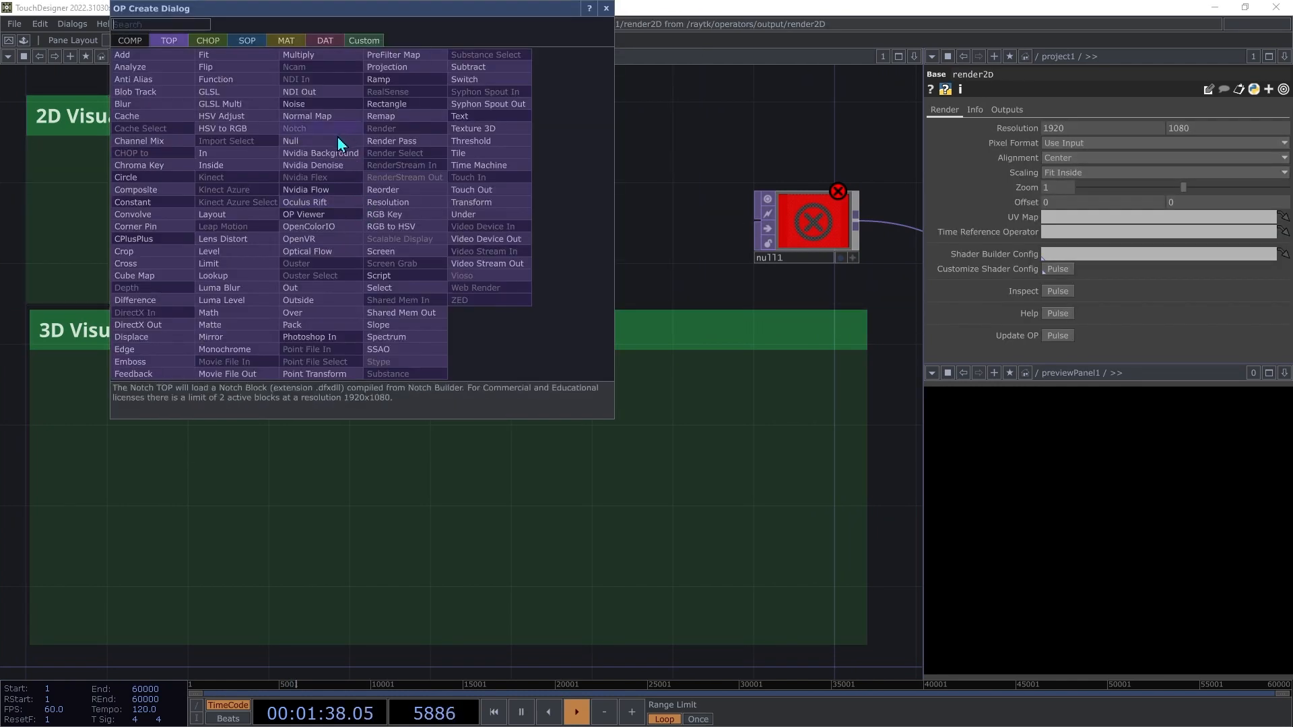
left_click(337, 136)
left_click(427, 210)
left_click(472, 196)
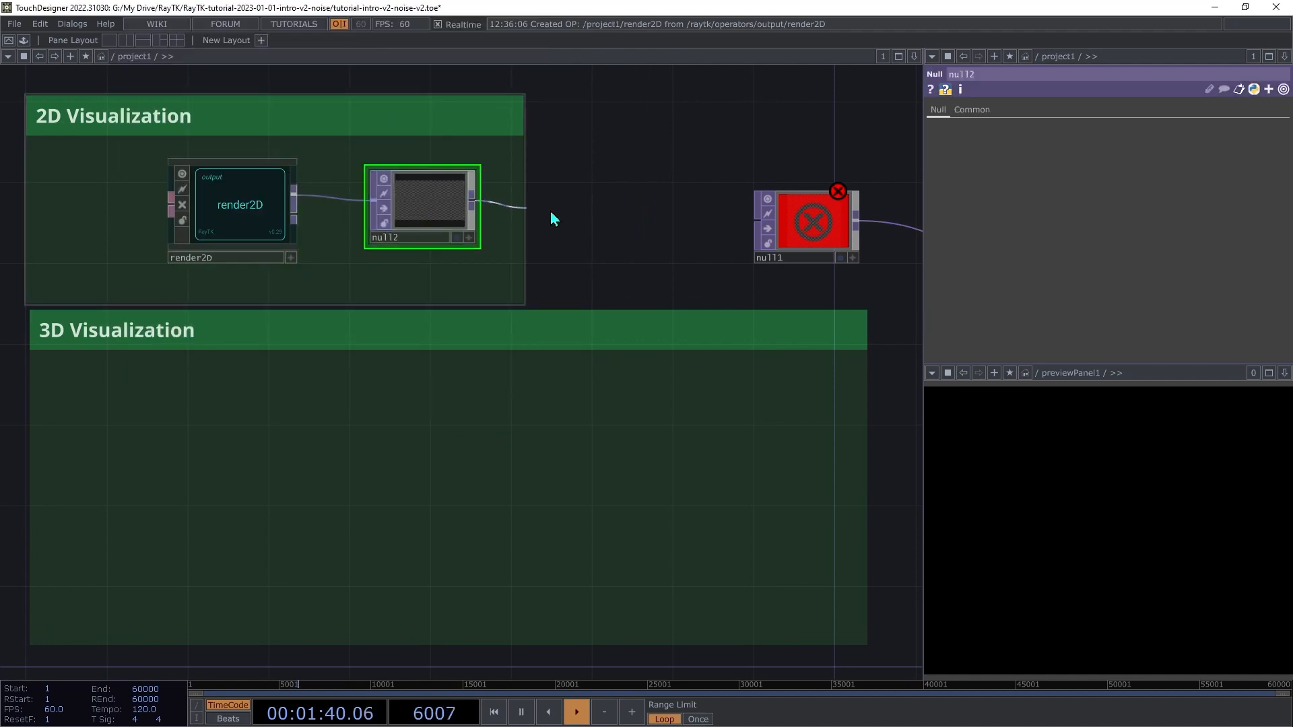
left_click(745, 249)
Step: Set render2D's resolution to 1400 by 1100 and its zoom to 0.5
left_click(222, 200)
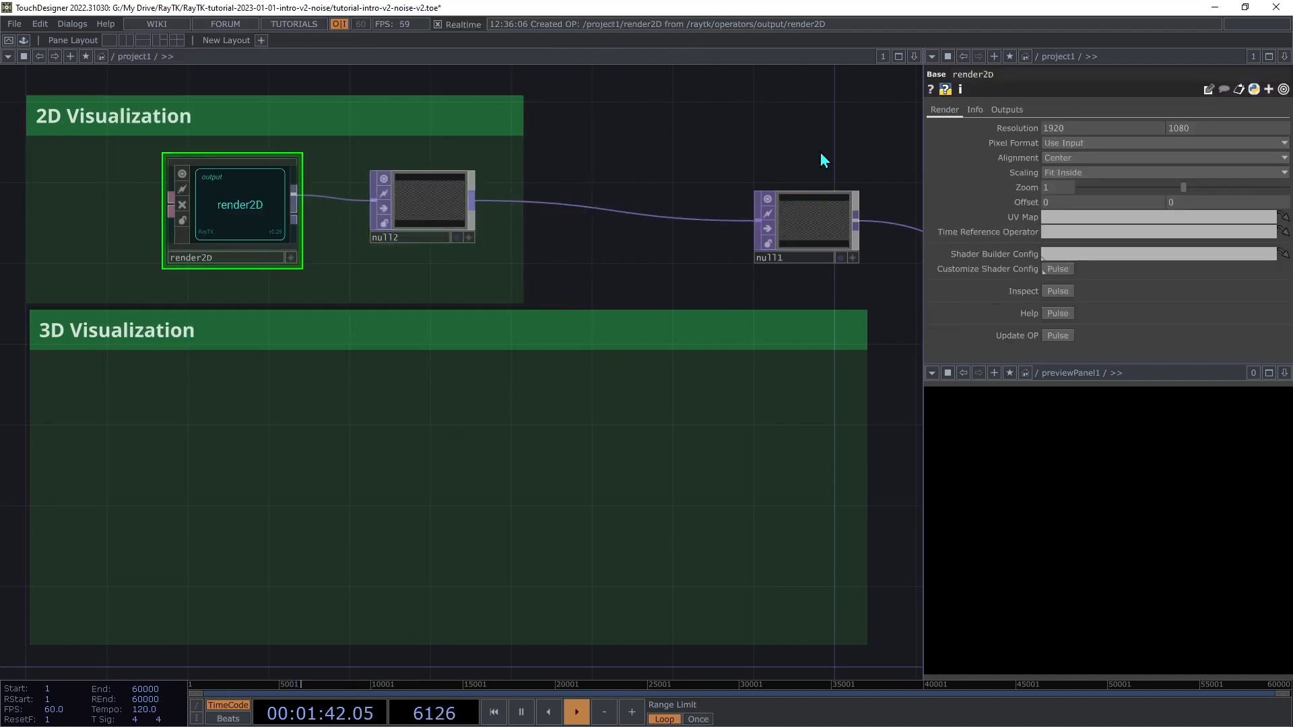
left_click_drag(1076, 131, 596, 208)
type("4")
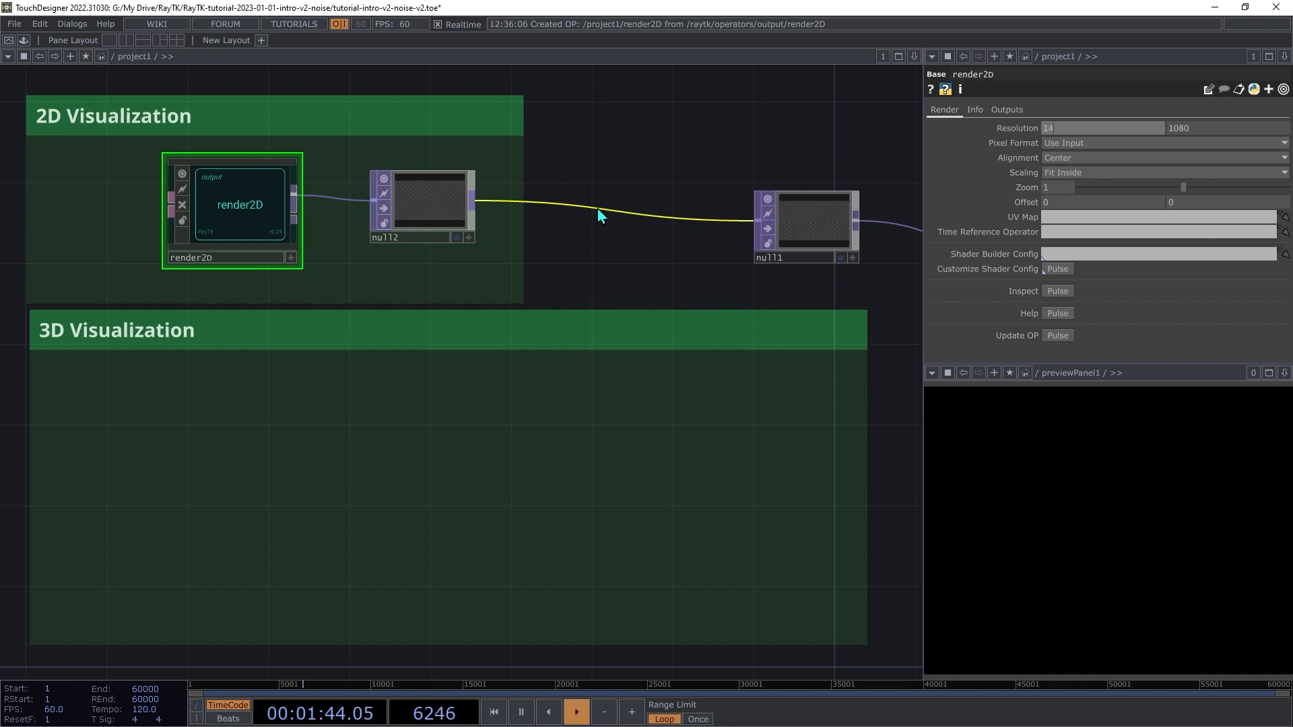
type("00")
key("Tab")
type("110")
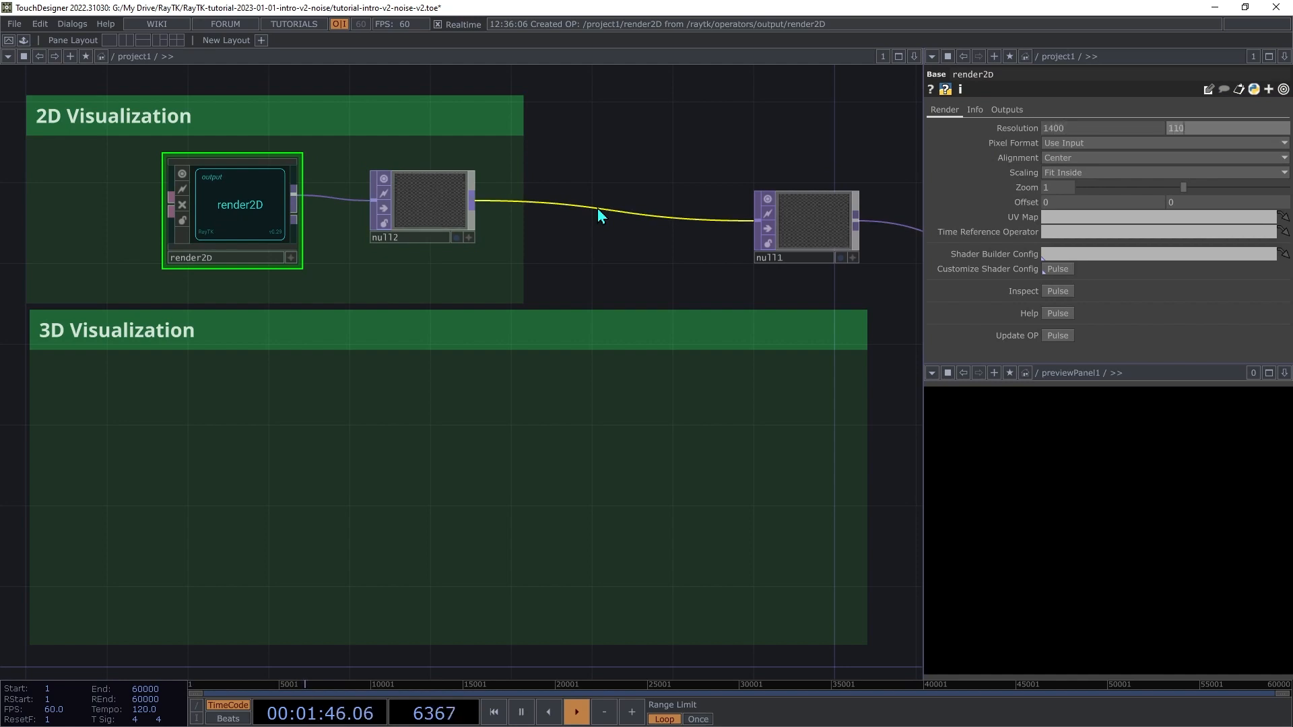
type("0")
key("Tab")
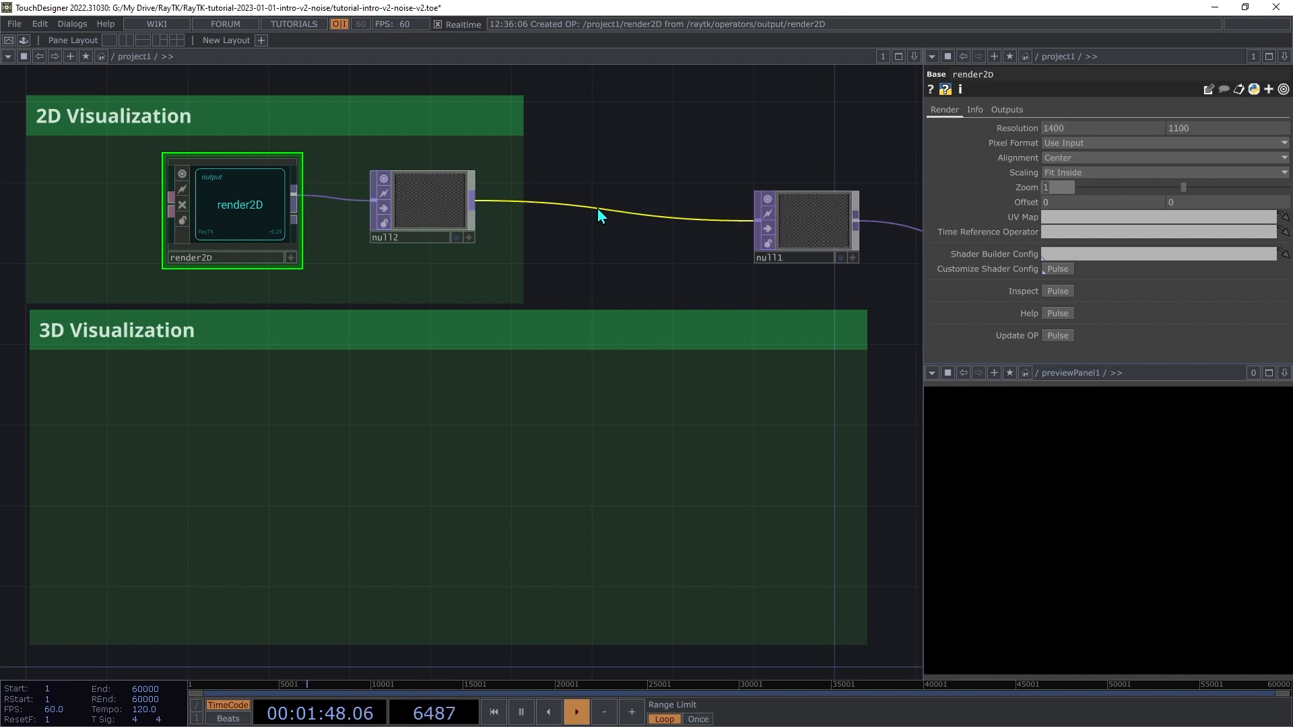
type("0.5")
key("Return")
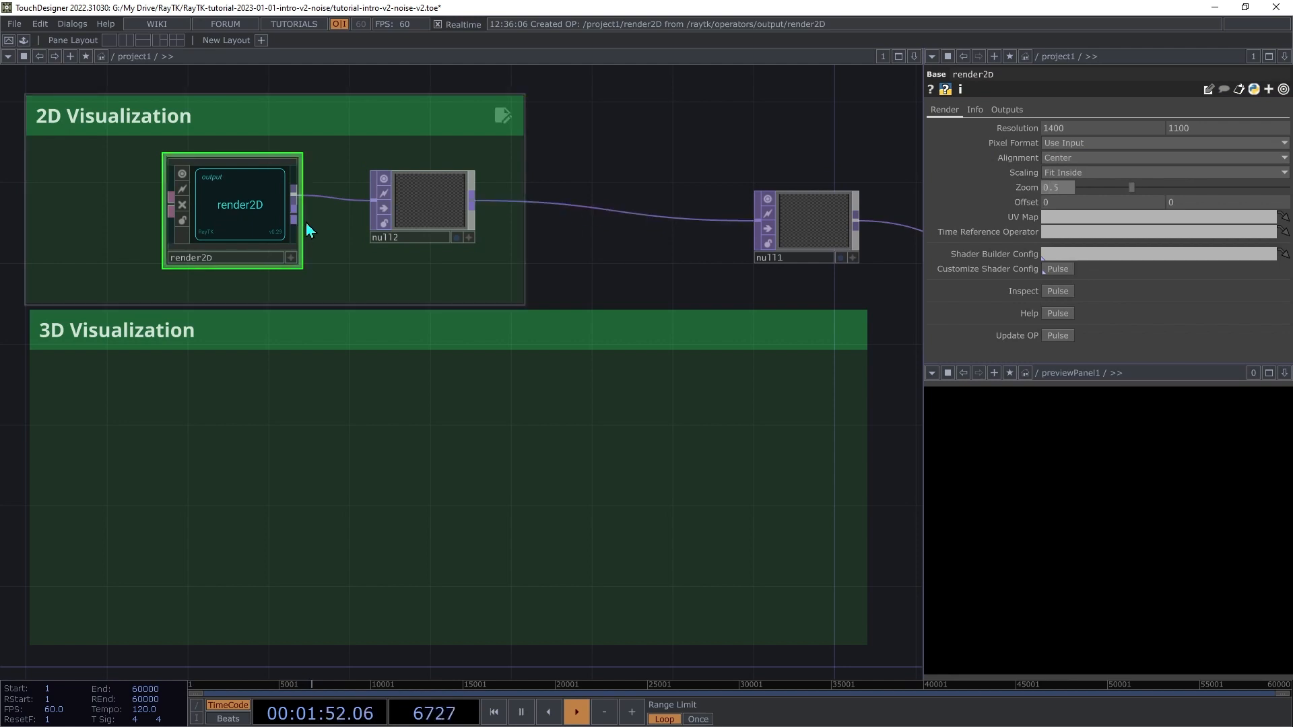
Step: Place a Null DAT ahead of render2D in the 2D Visualization box, wire it into render2D's input, and save the project
left_click_drag(213, 209, 252, 208)
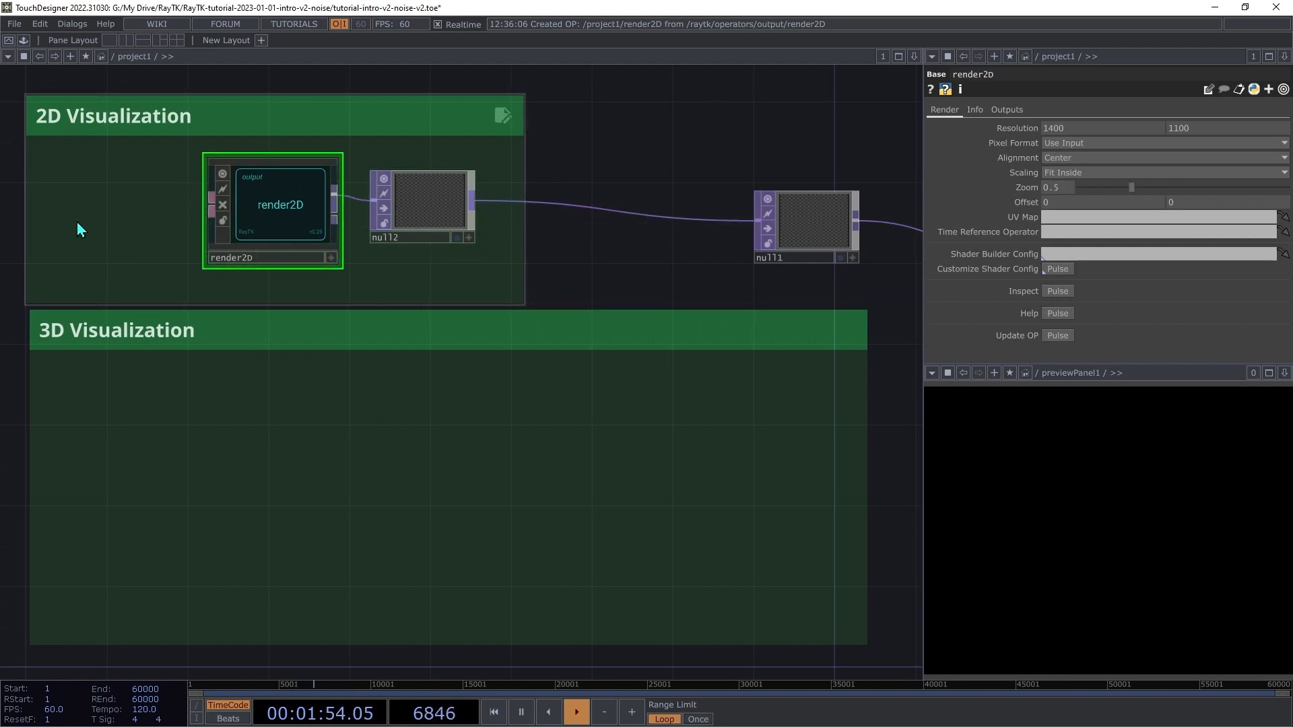
key("Tab")
left_click(222, 53)
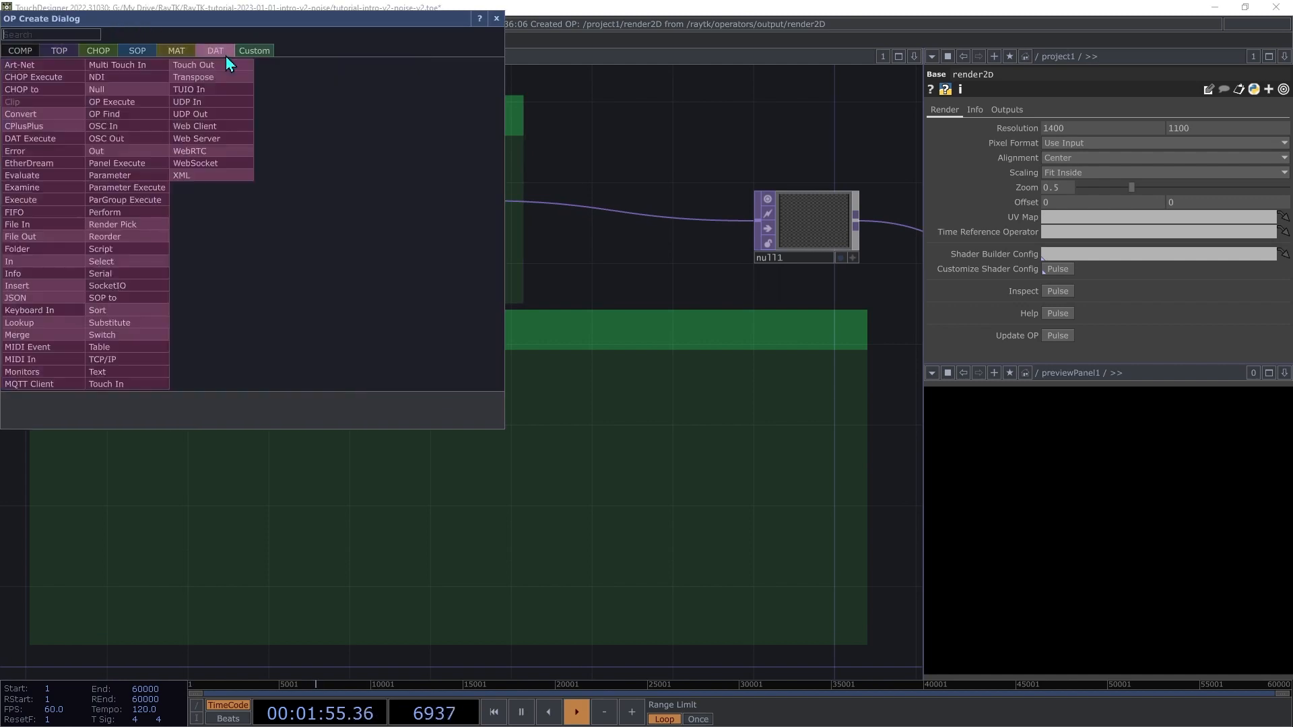
left_click(116, 89)
left_click(105, 222)
left_click_drag(149, 217, 210, 206)
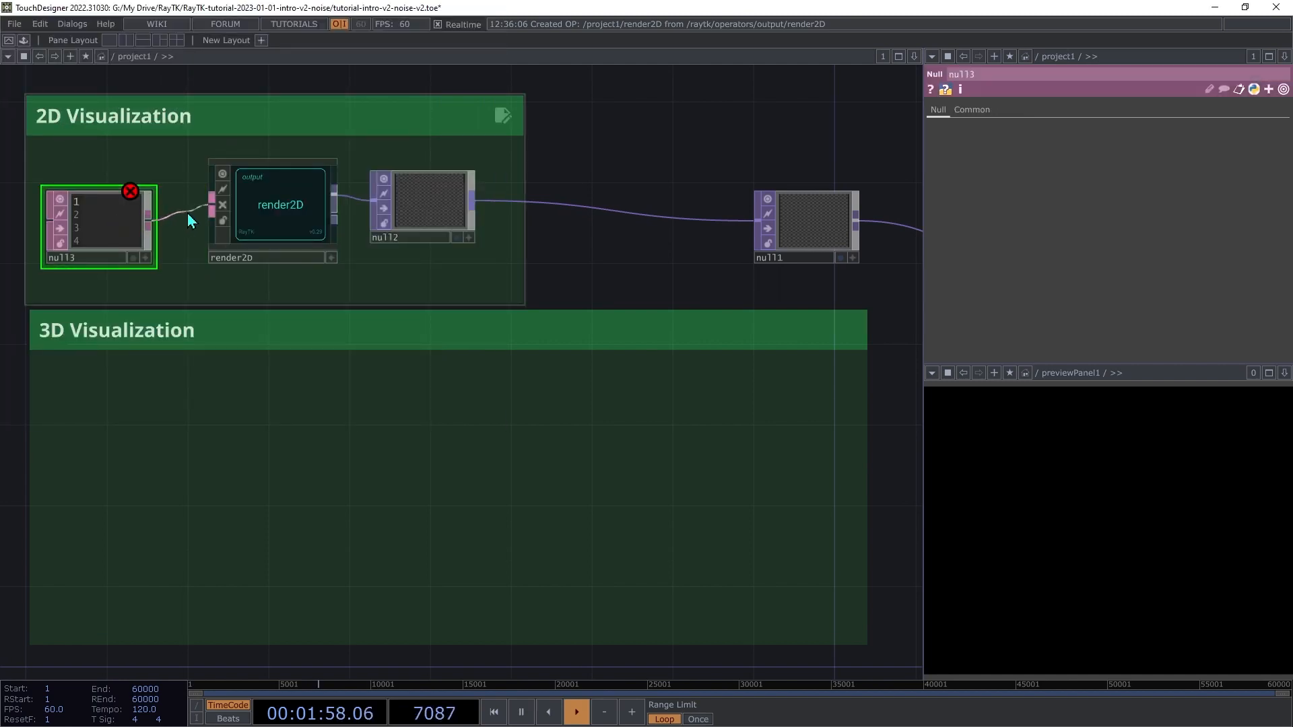
left_click_drag(113, 233, 115, 213)
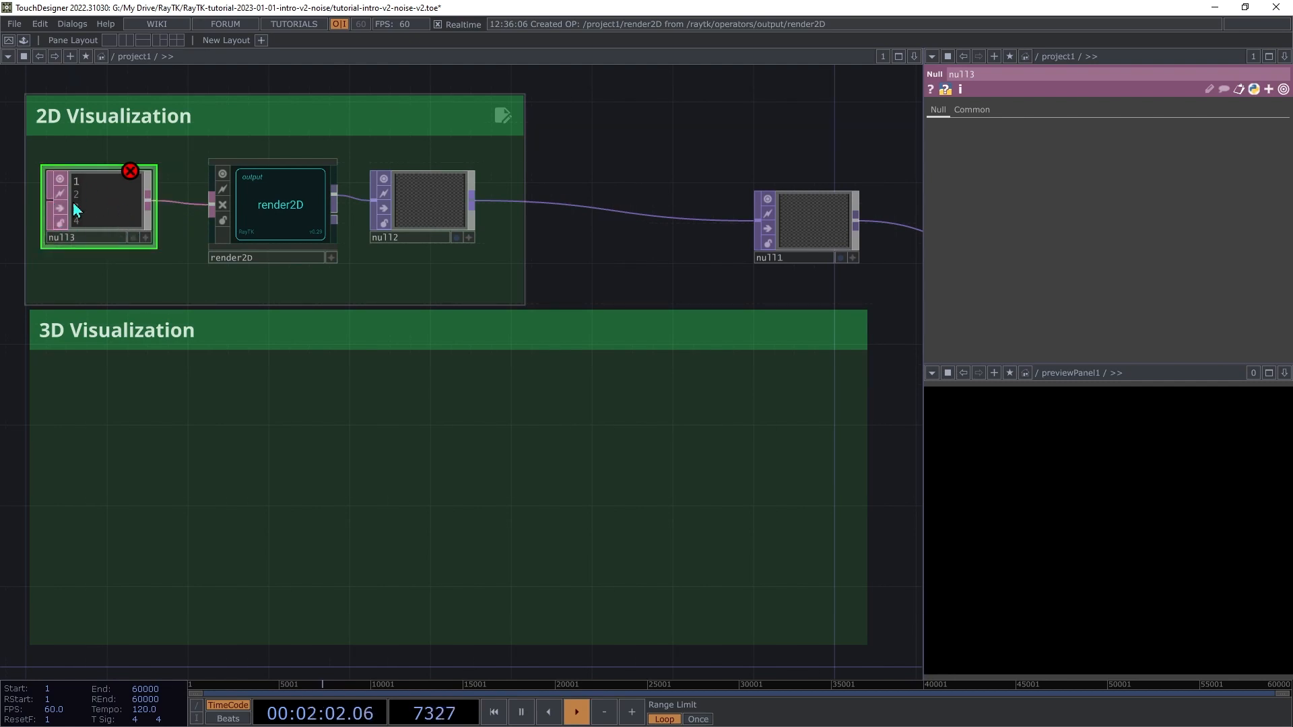
key("ctrl+s")
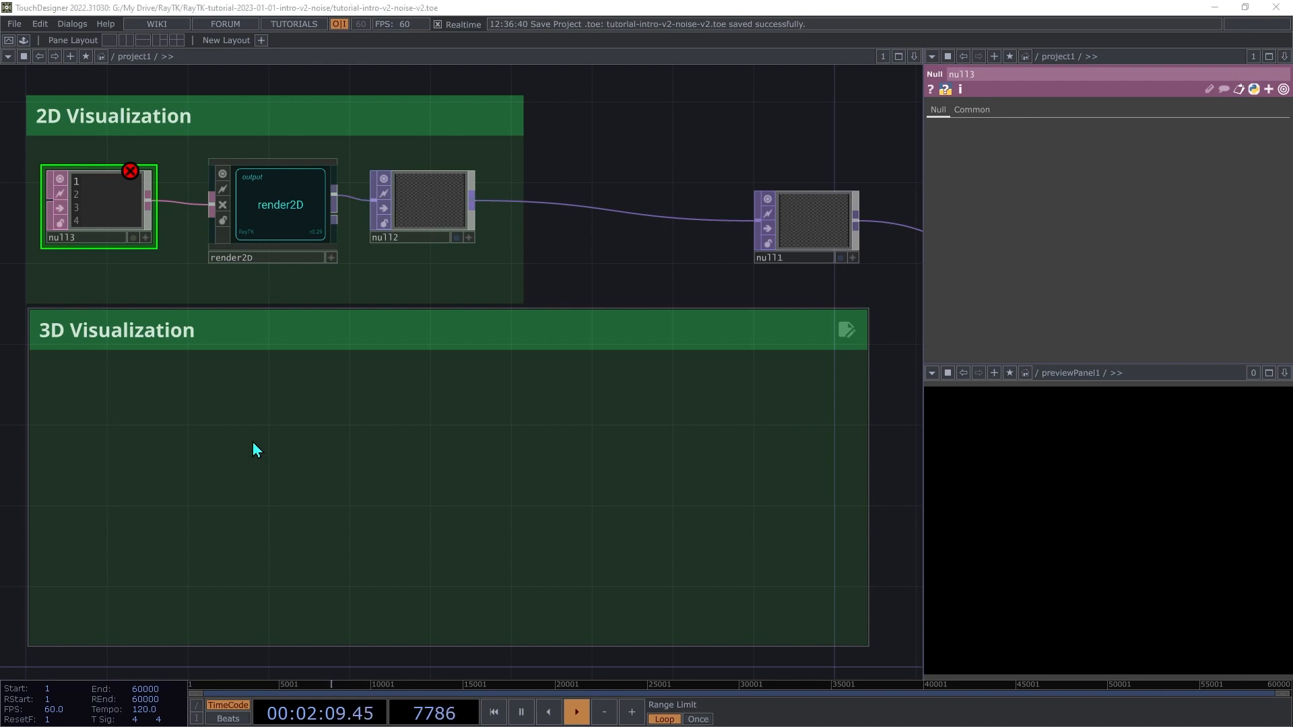
Step: Add a RayTK raymarchRender3D operator and place it inside the 3D Visualization box
key("alt+r")
type("raym")
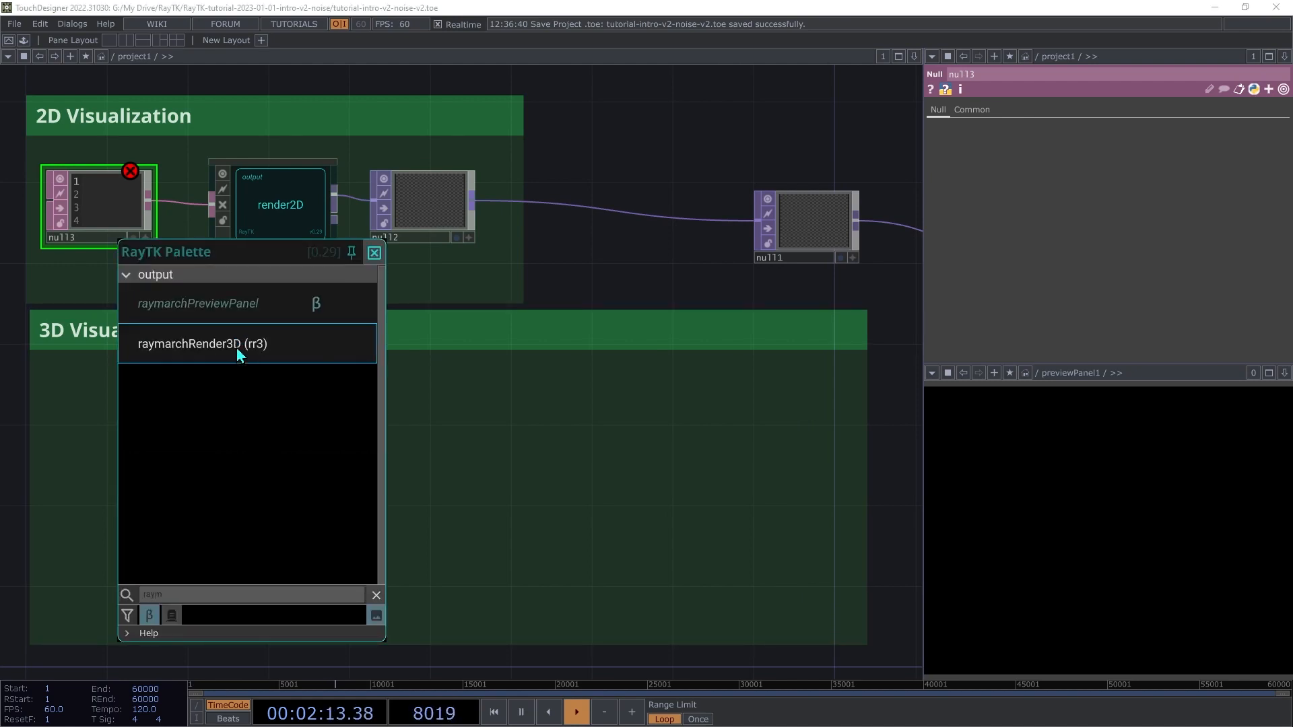
left_click(237, 348)
left_click_drag(447, 360, 601, 439)
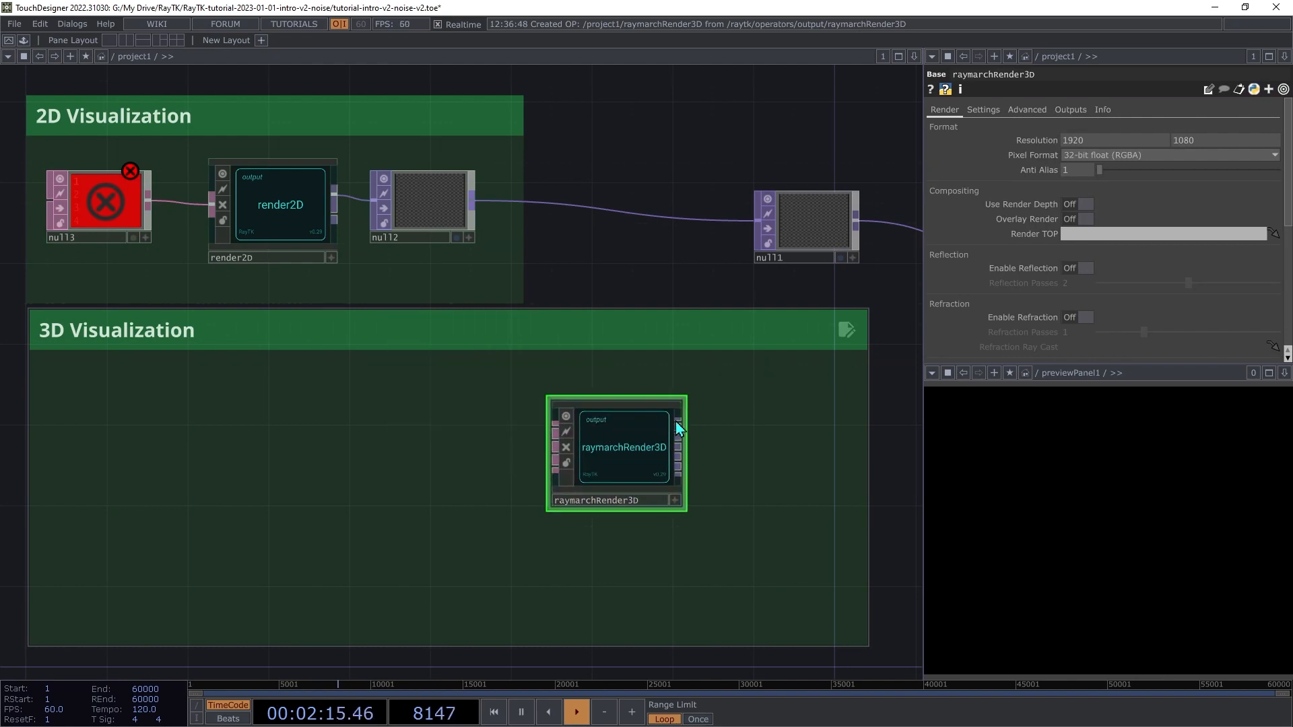
Step: Append a Null TOP to raymarchRender3D's first output and connect it to null1 in place of the 2D output
left_click_drag(679, 422, 742, 423)
left_click(677, 366)
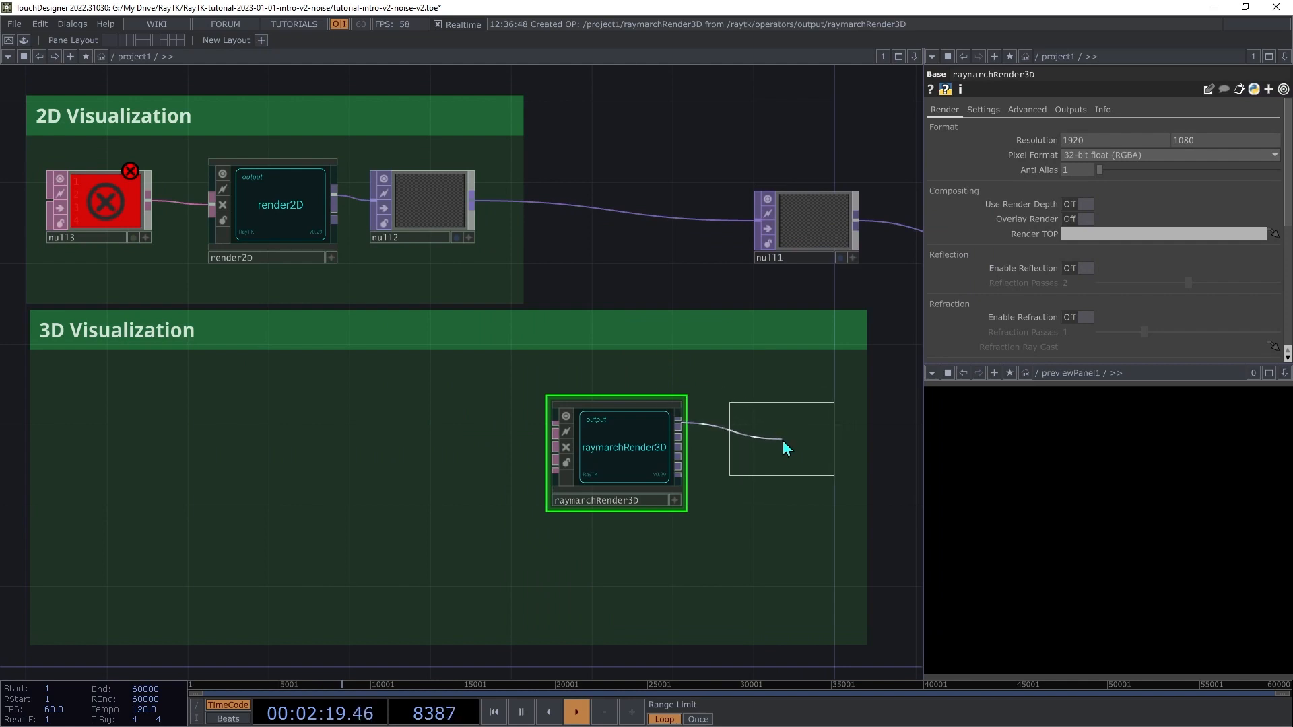
left_click(782, 441)
left_click_drag(838, 444, 767, 264)
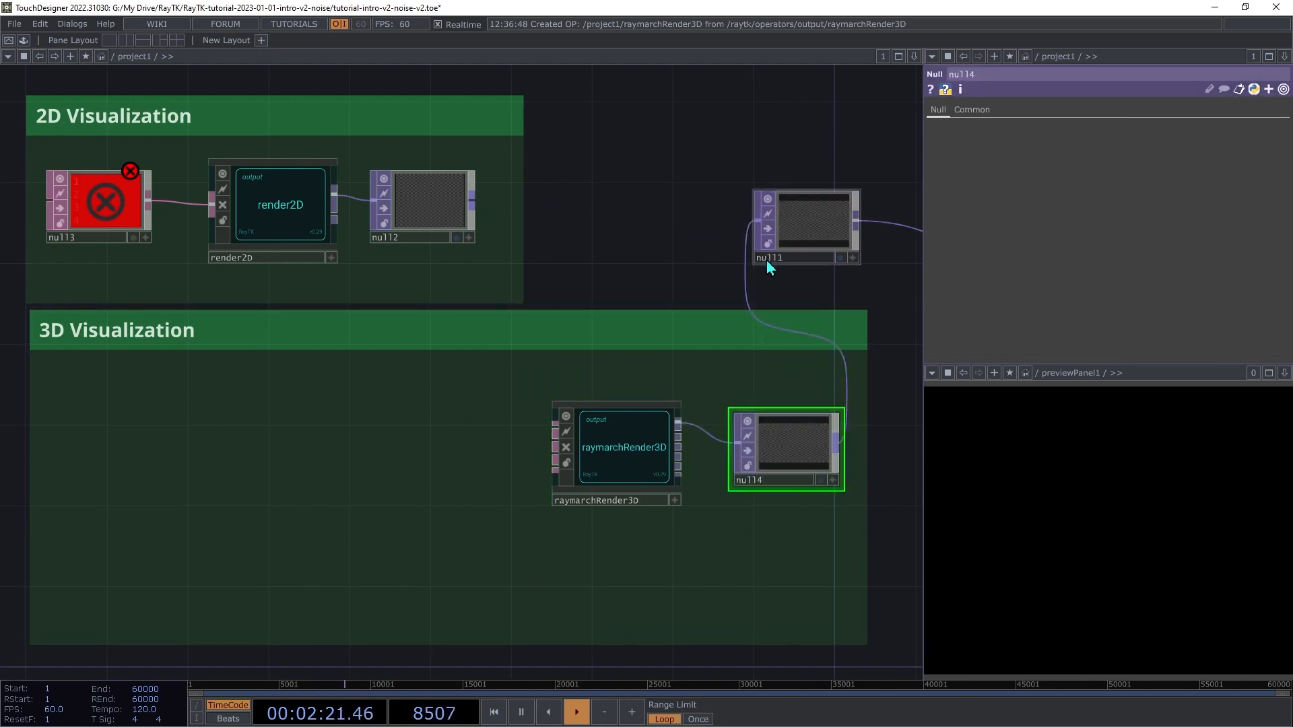
Step: Set raymarchRender3D's resolution to 1400 by 1100
left_click(642, 466)
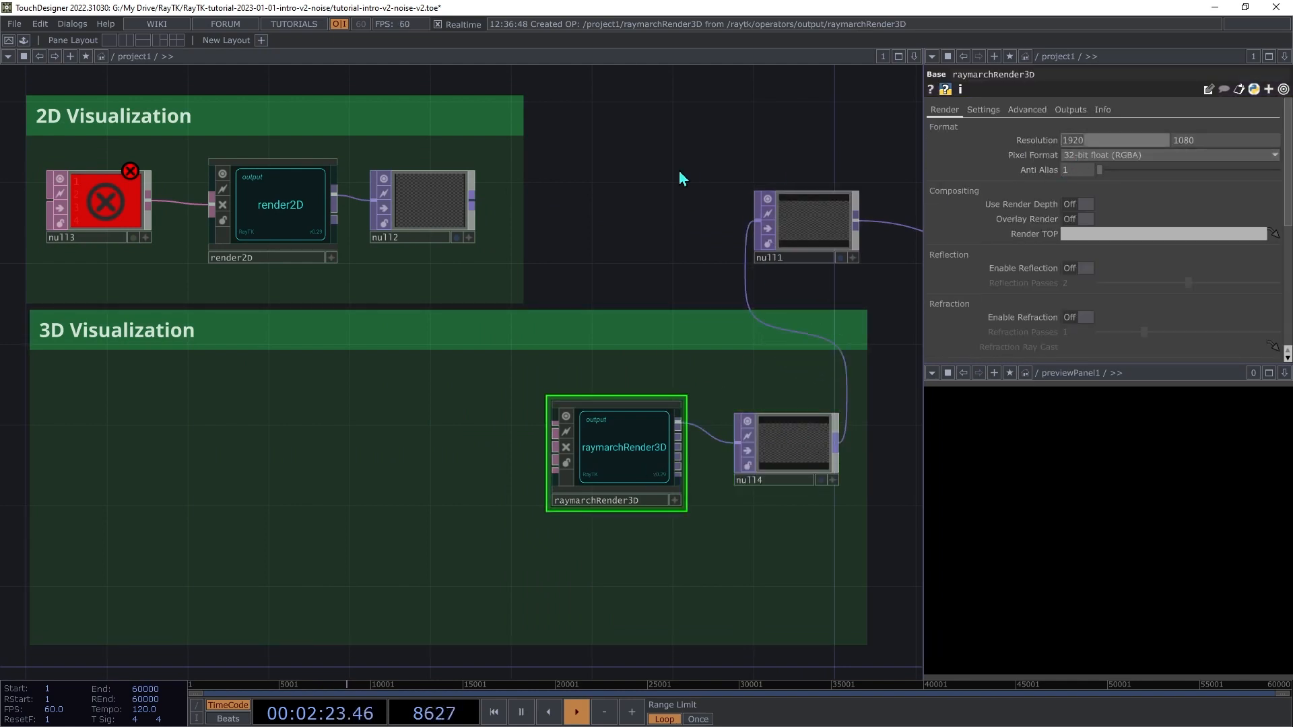
type("1400")
key("Tab")
type("11")
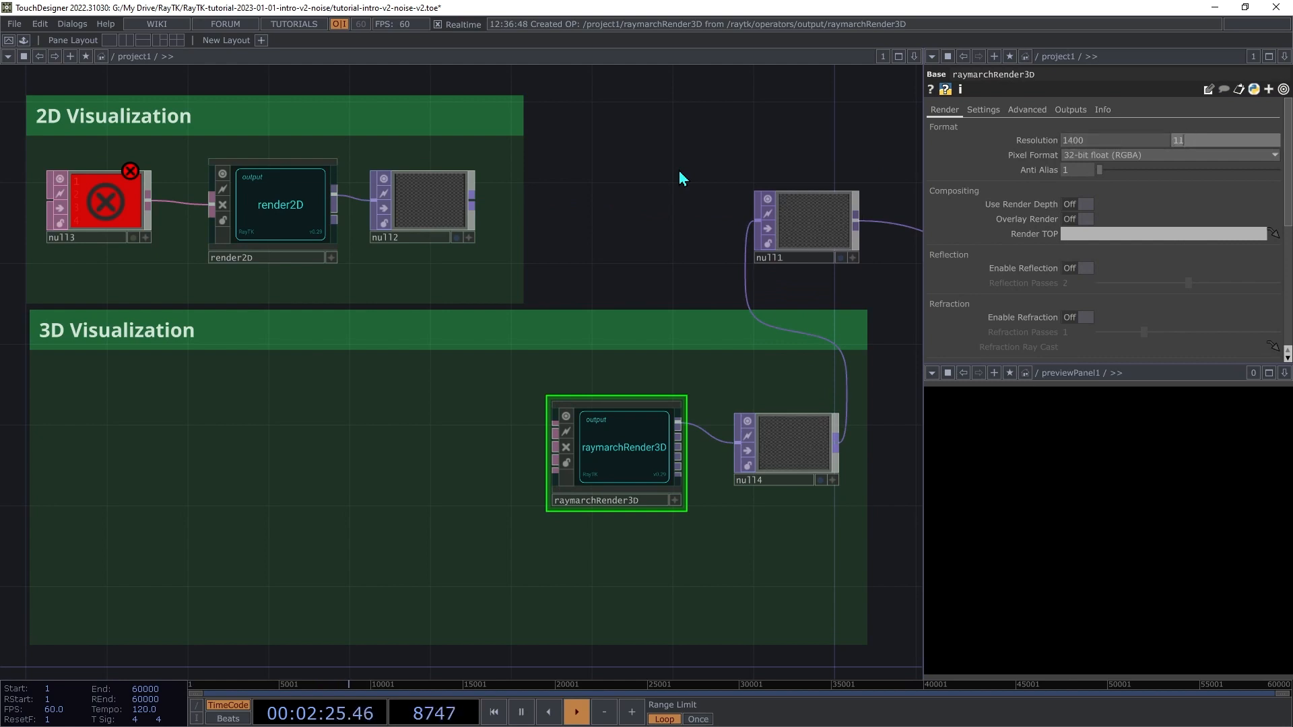
type("00")
key("Tab")
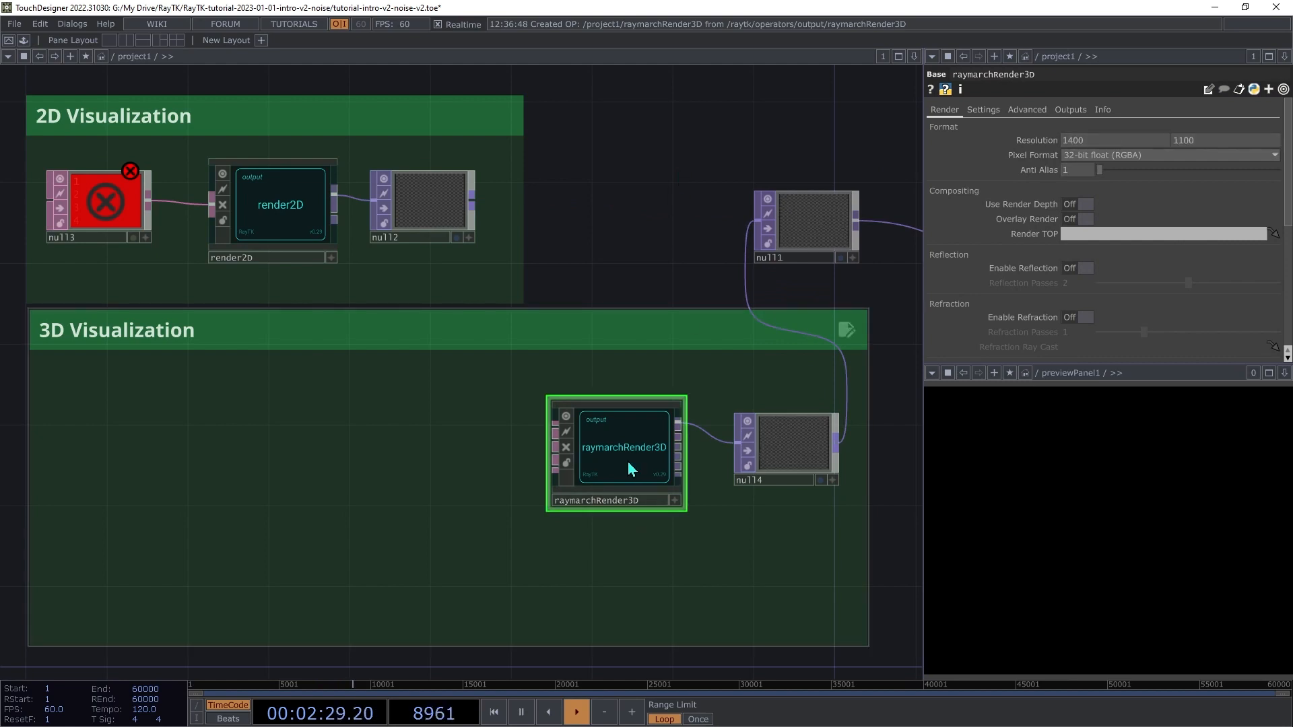
Step: Add a Look At Camera to raymarchRender3D and position it below and before the renderer
right_click(437, 487)
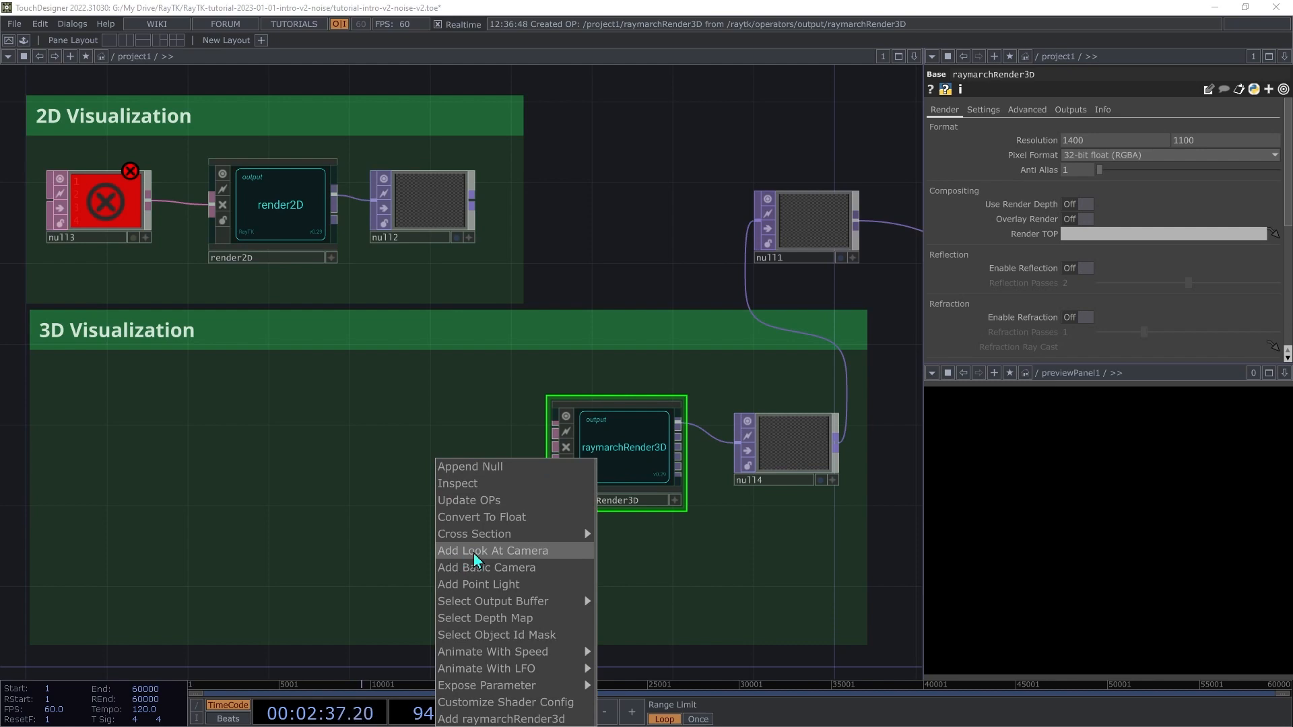
left_click(522, 561)
left_click_drag(367, 571, 464, 566)
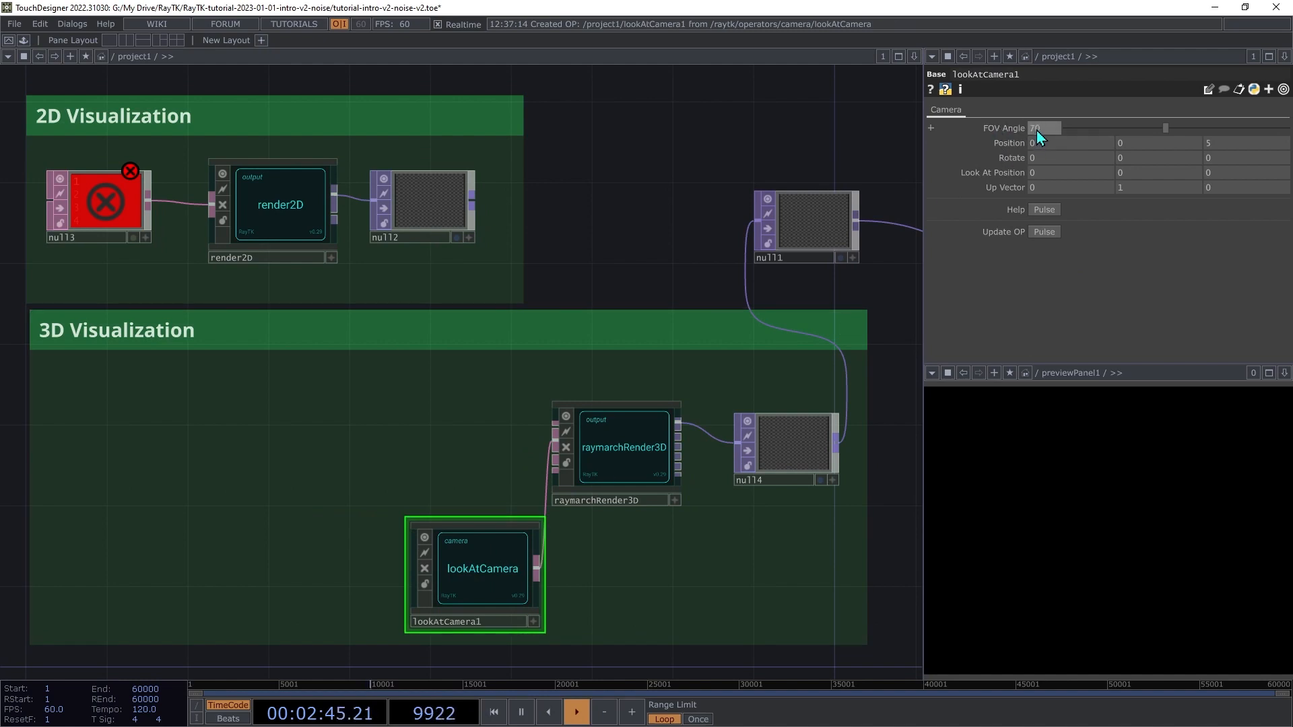
Step: Set the look-at camera's FOV angle to 70 and its X and Y position to 4, and save the project
key("Tab")
type("4")
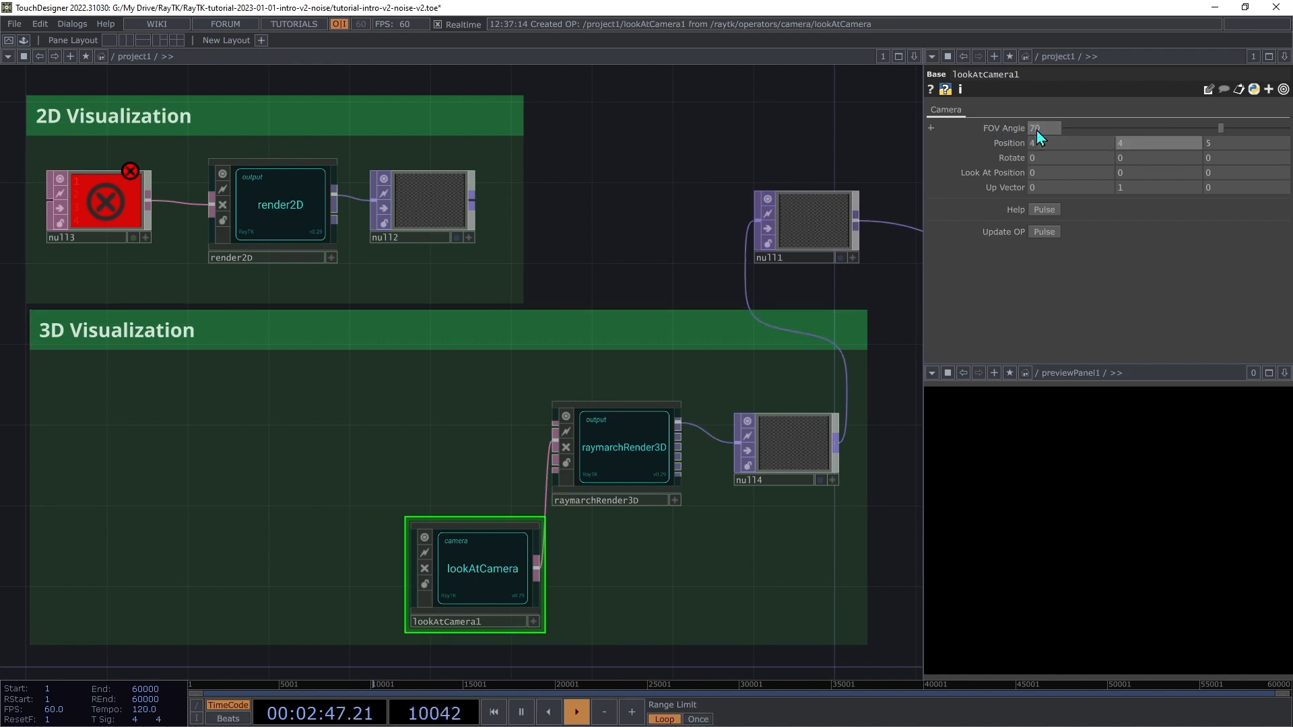
key("Tab")
key("ctrl+s")
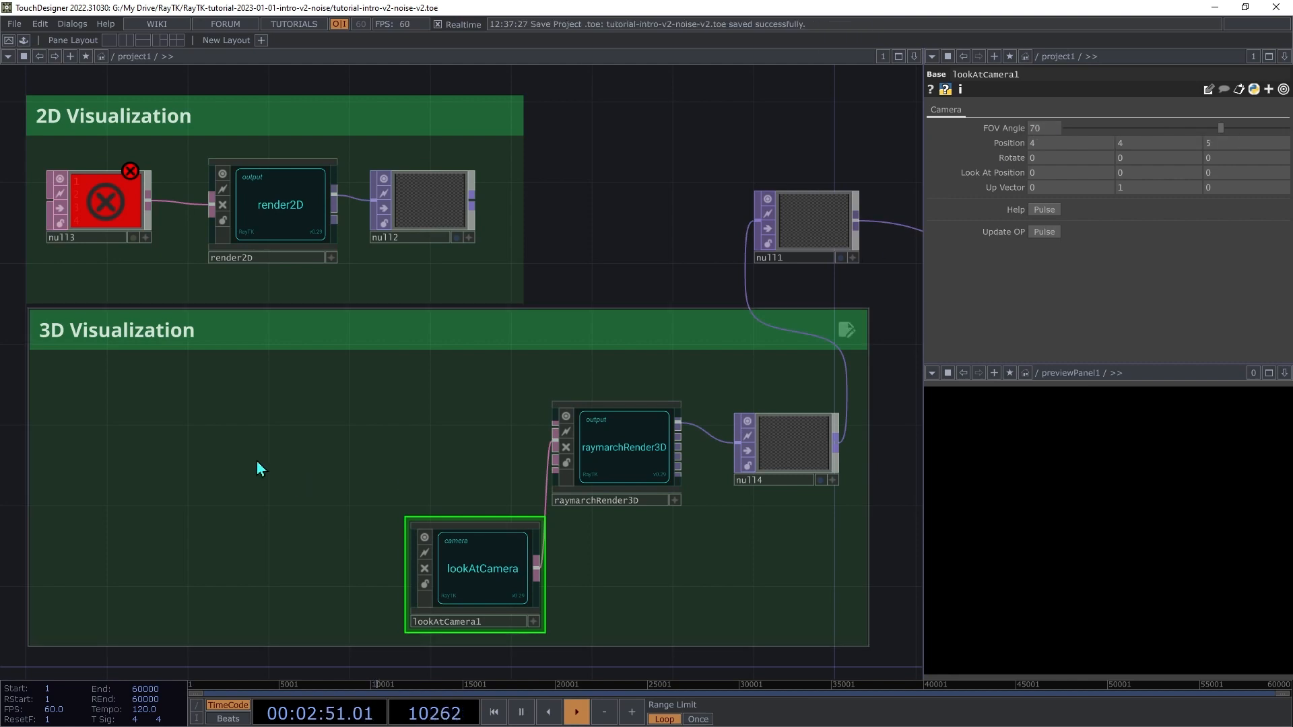
Step: Add a boxSdf at the start of the 3D Visualization box and connect it to raymarchRender3D's first input
key("alt+r")
type("box")
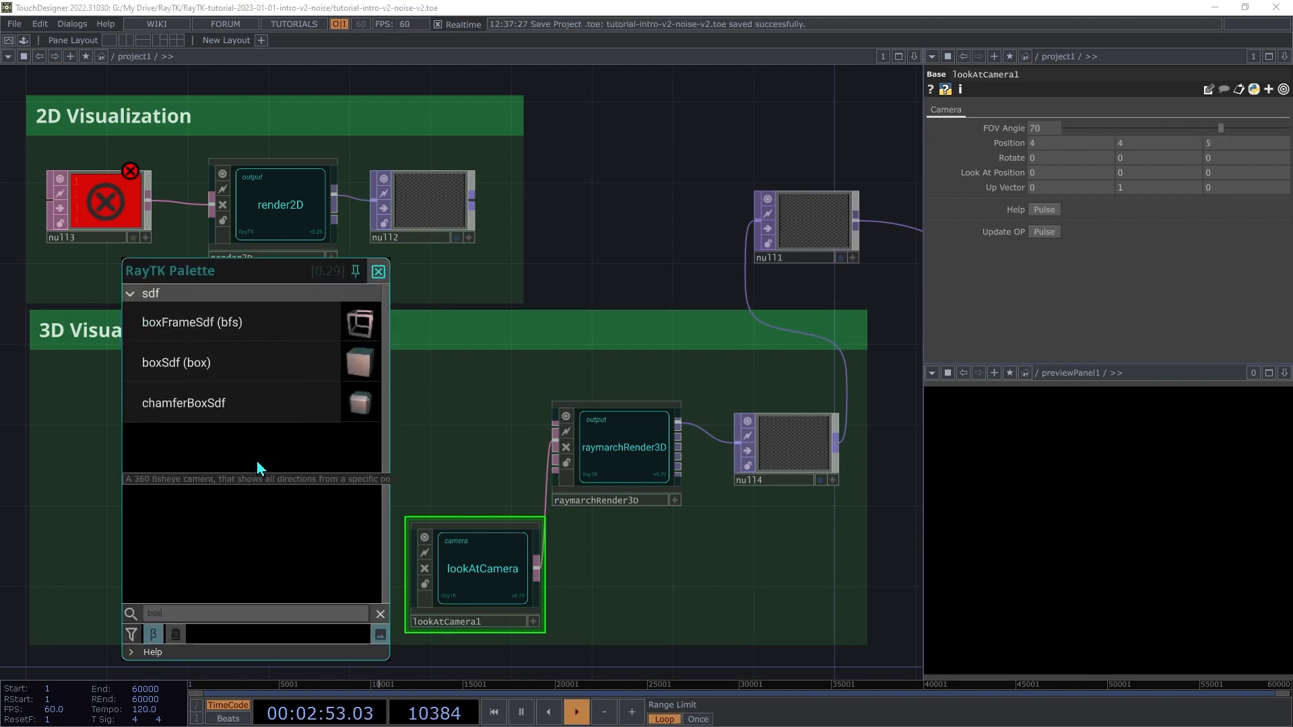
left_click(206, 371)
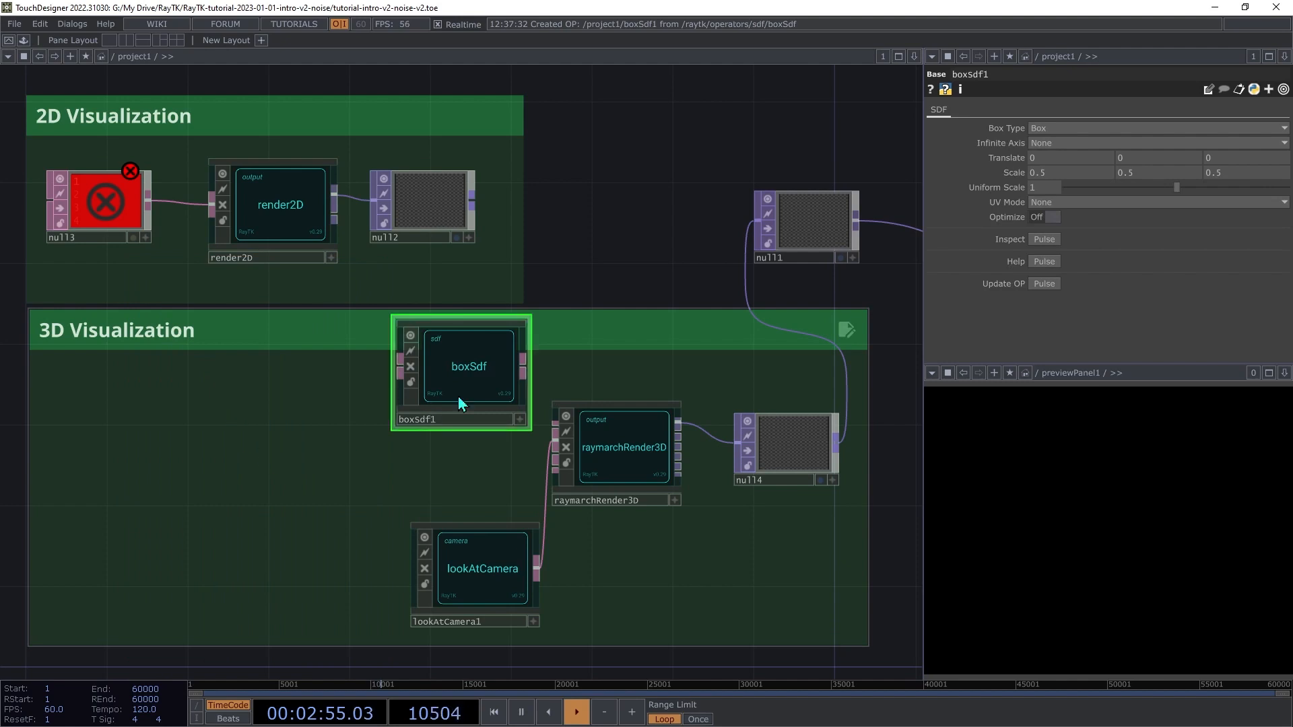
left_click_drag(458, 396, 188, 440)
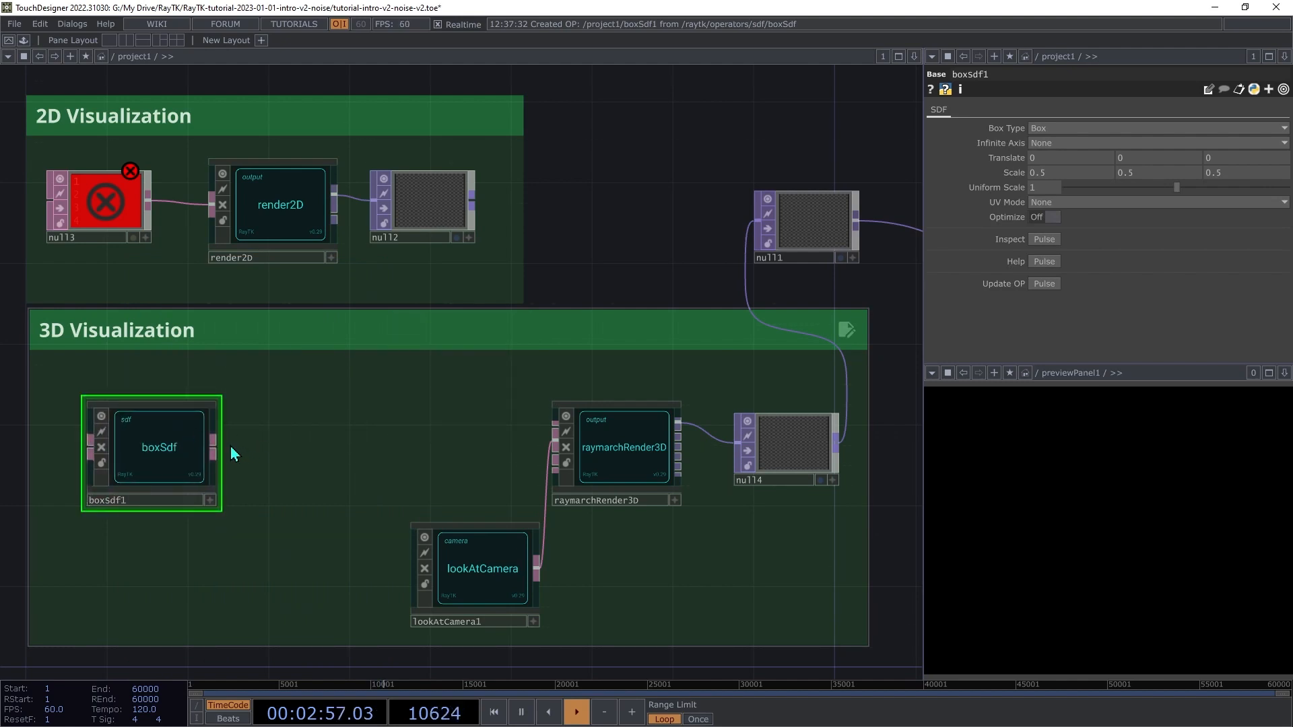
left_click(214, 446)
left_click(554, 426)
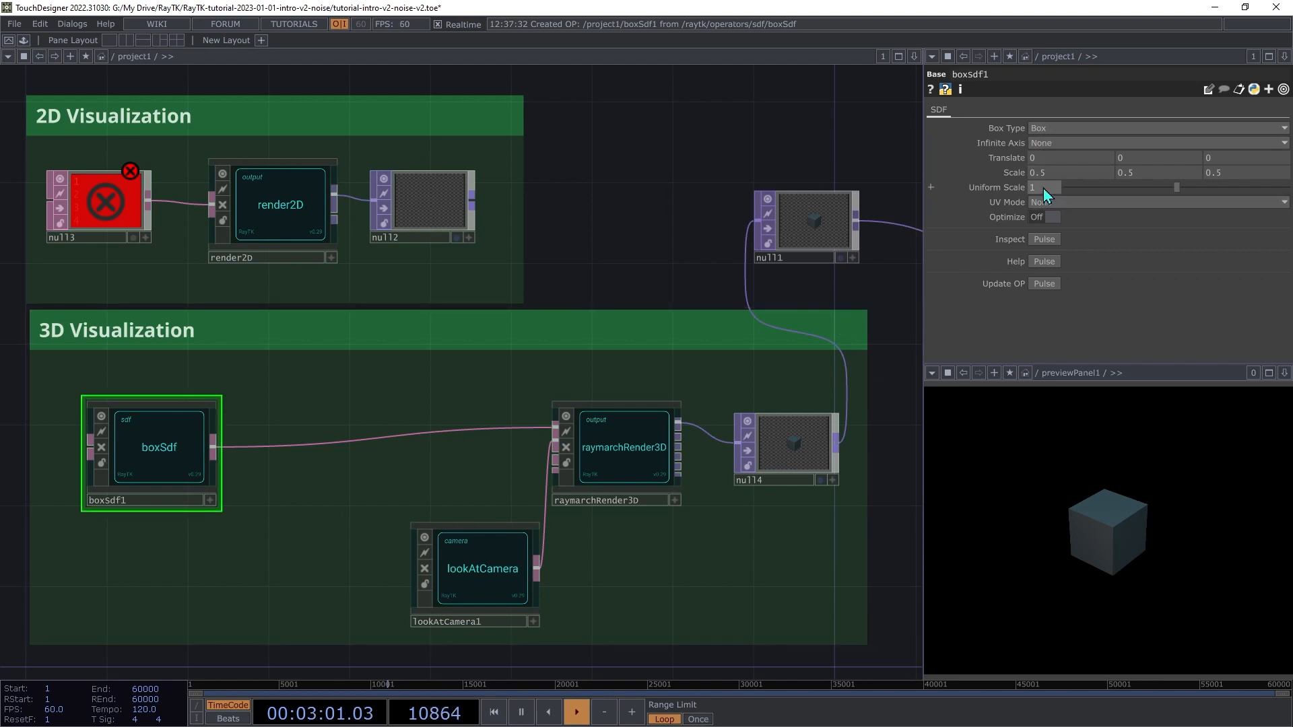
Step: Set the box SDF's uniform scale to 0.2 and save the project
type("0.")
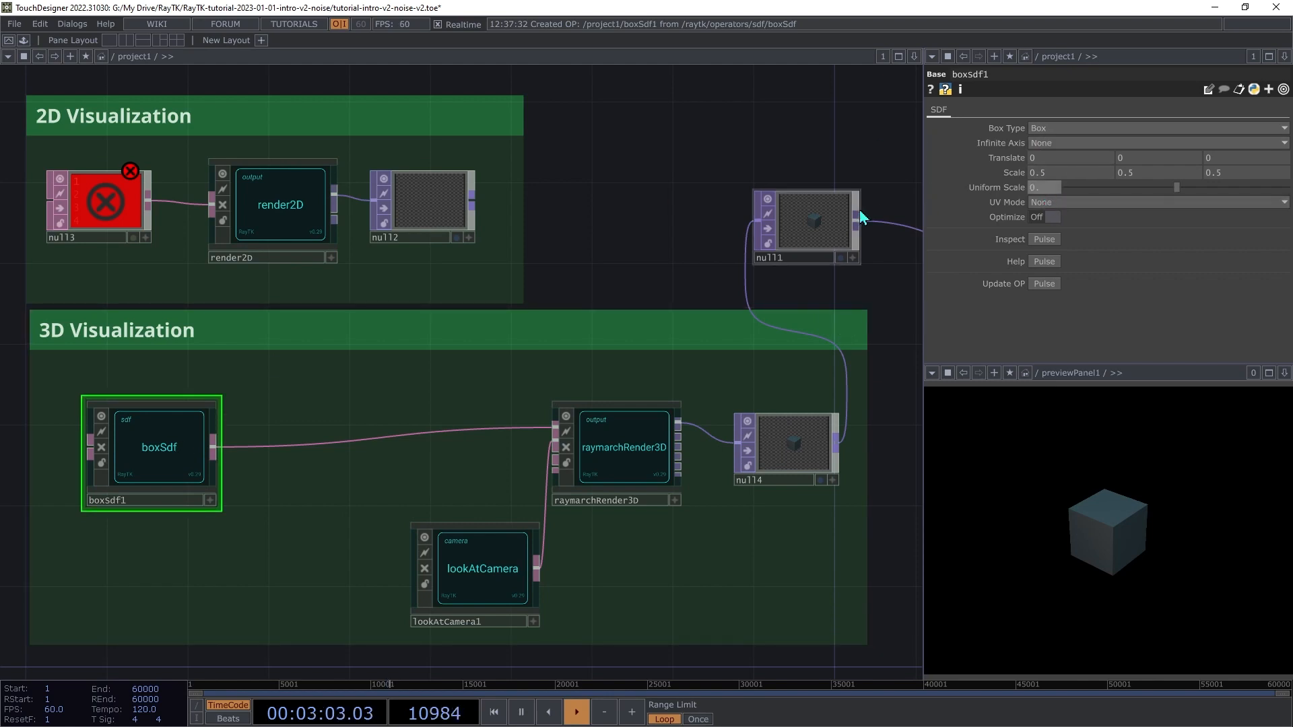
type("2")
key("ctrl+s")
Step: Add a modulo3D filter between boxSdf and raymarchRender3D, wired into the connection
key("alt+r")
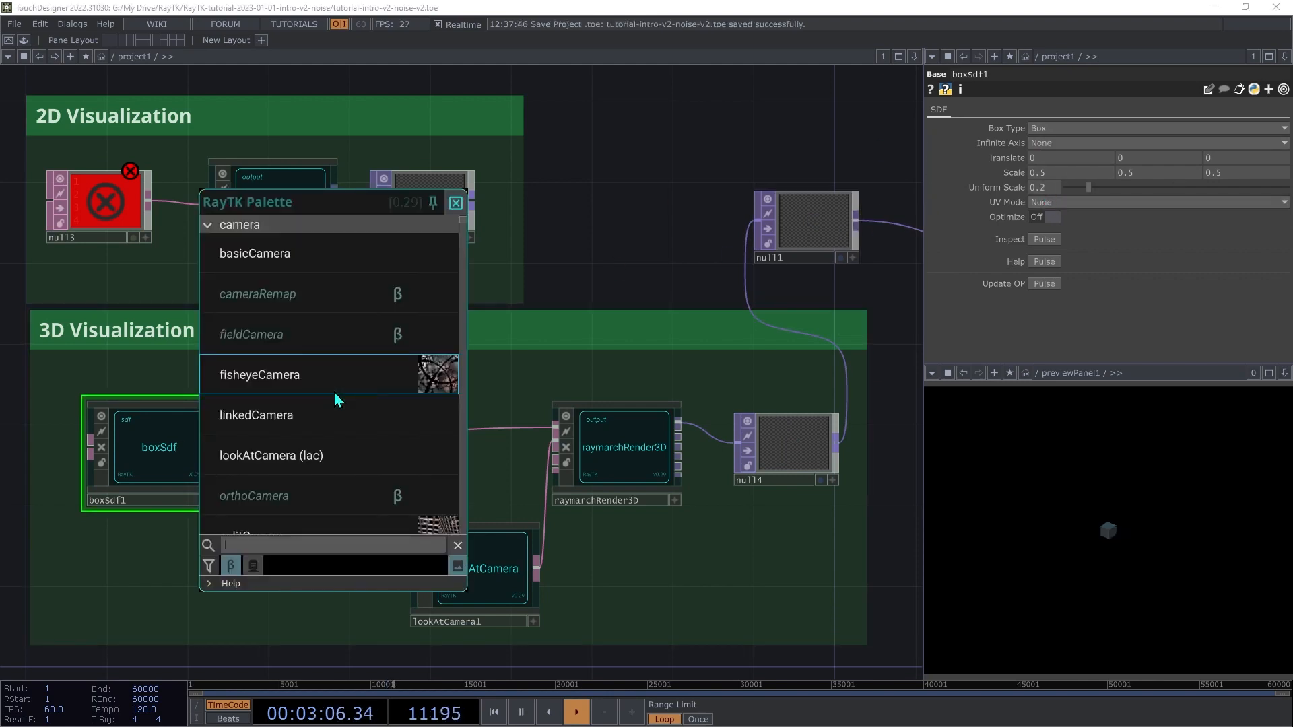
type("mod")
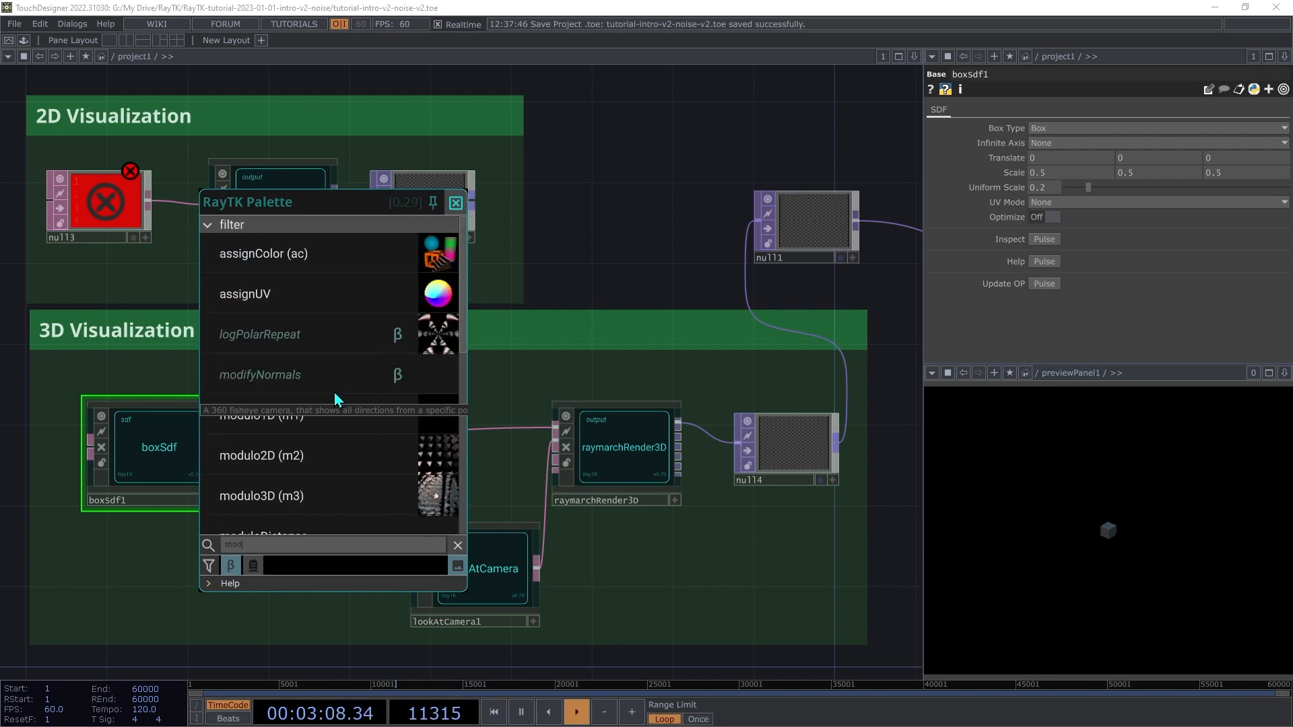
type("ul")
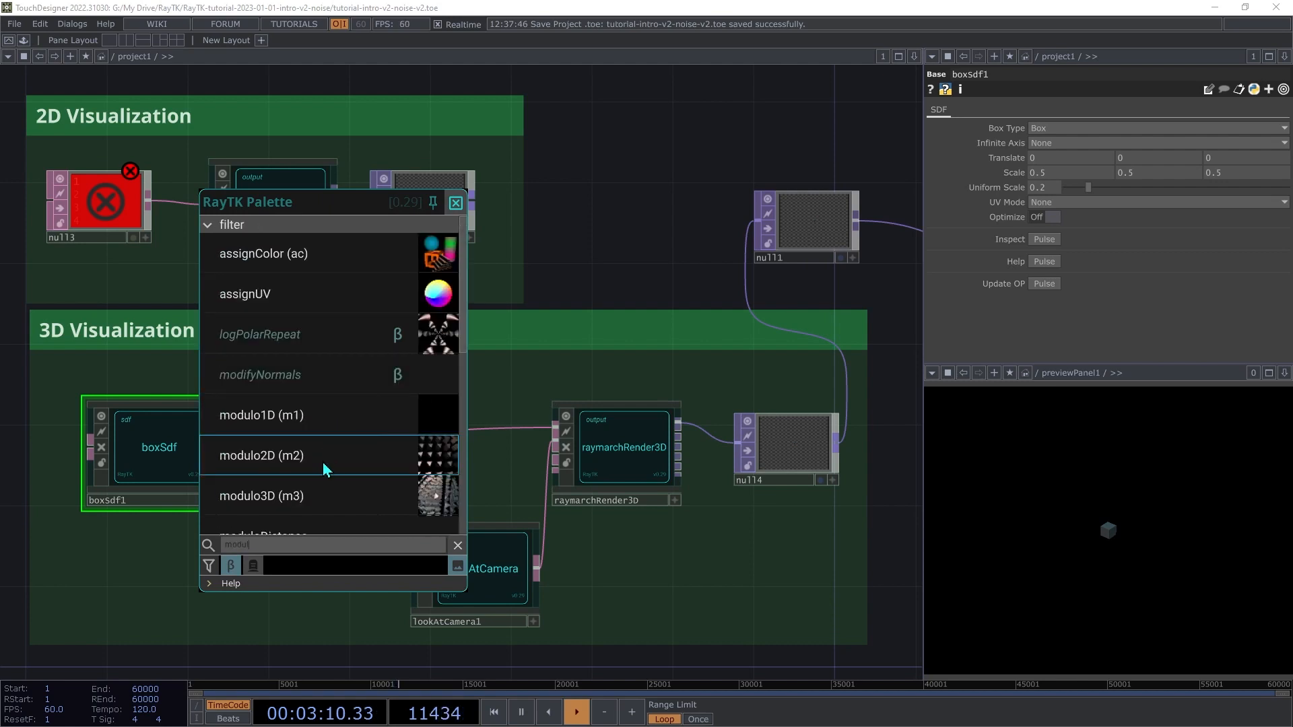
left_click(283, 510)
left_click_drag(465, 377, 536, 423)
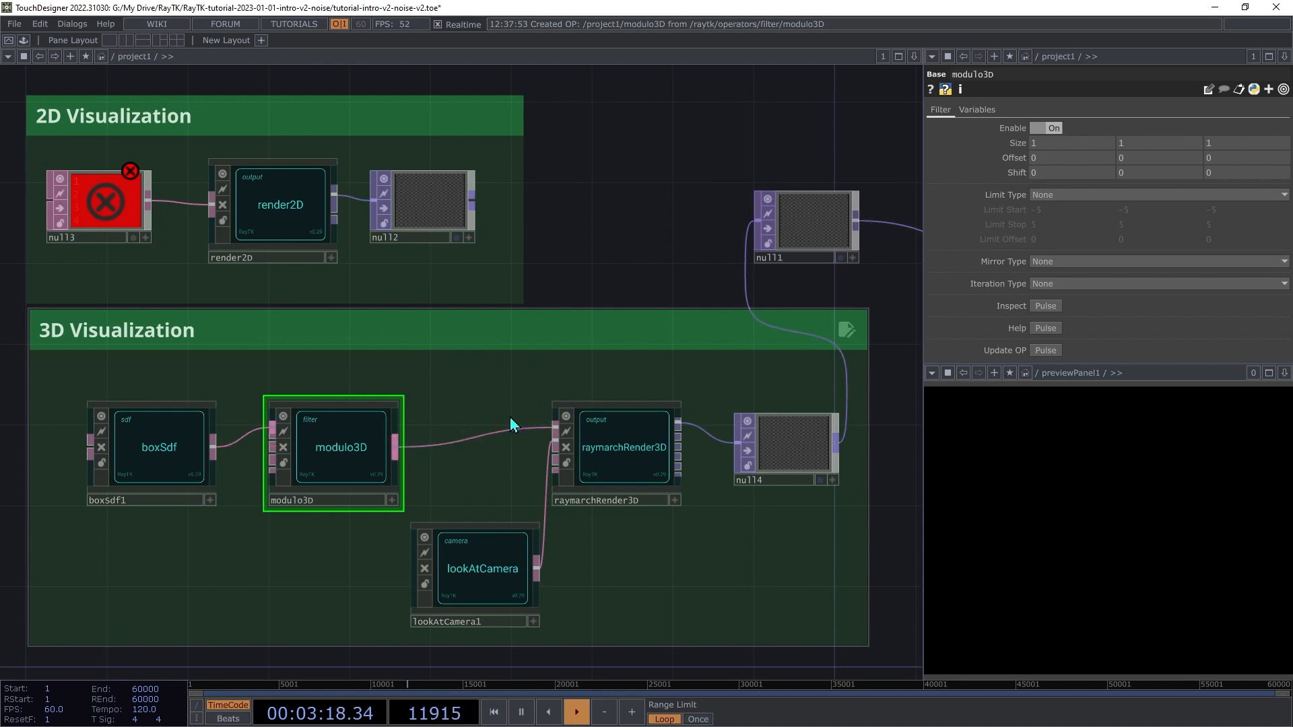
Step: Configure modulo3D with size 0.5 on all axes, limit type Both and limit start -4, and adjust its limit stop
middle_click_drag(1013, 144, 976, 125)
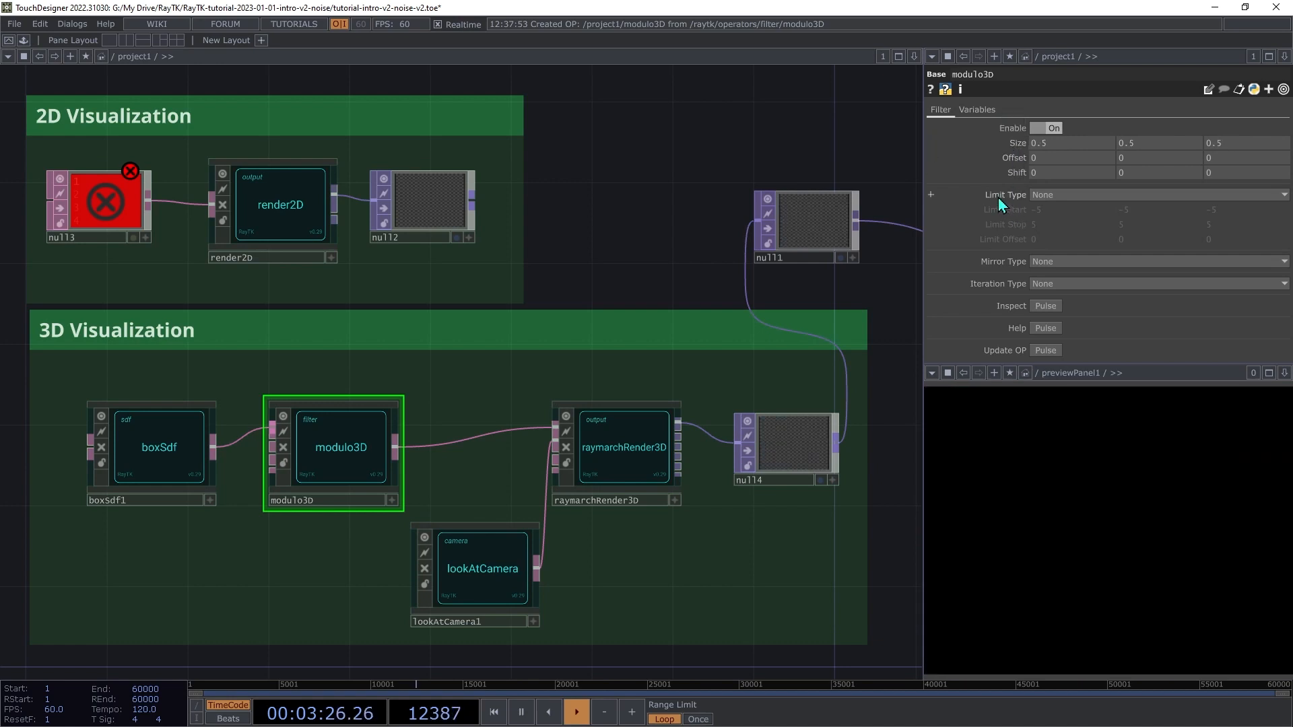
left_click(1044, 196)
left_click(1048, 222)
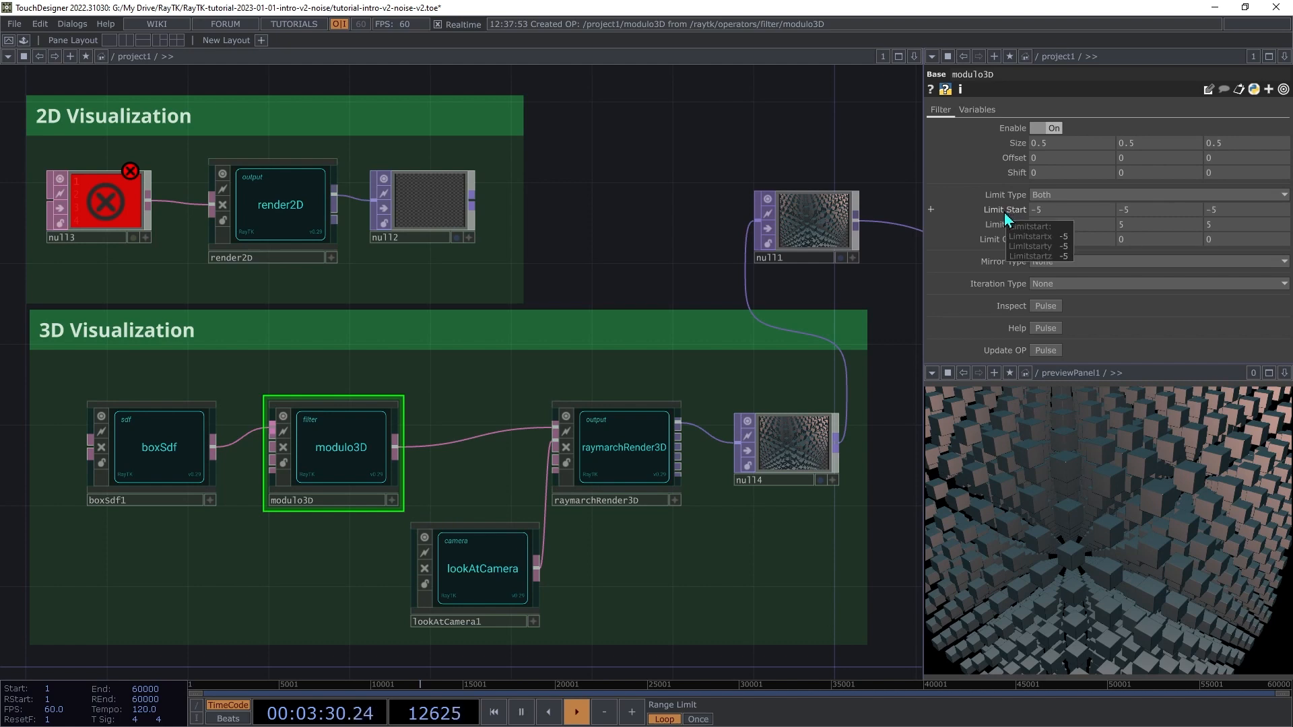
middle_click_drag(1004, 211, 1053, 235)
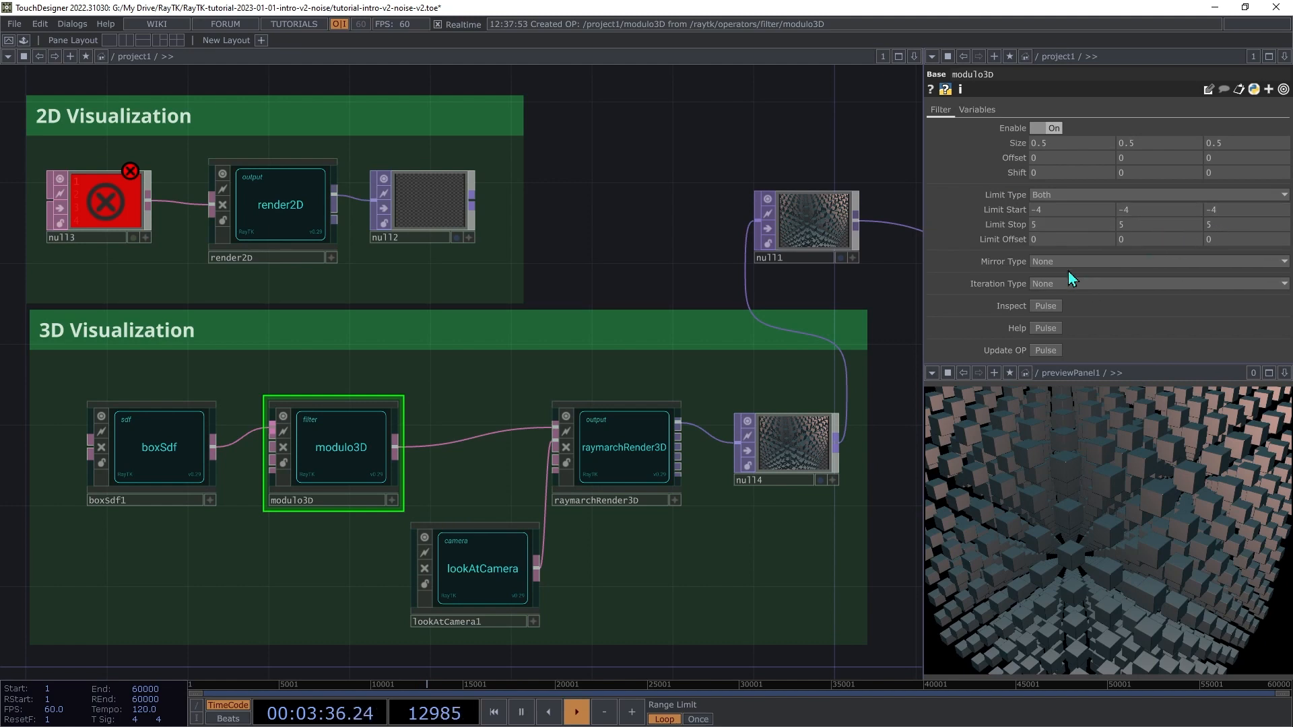
middle_click_drag(1003, 228, 1003, 232)
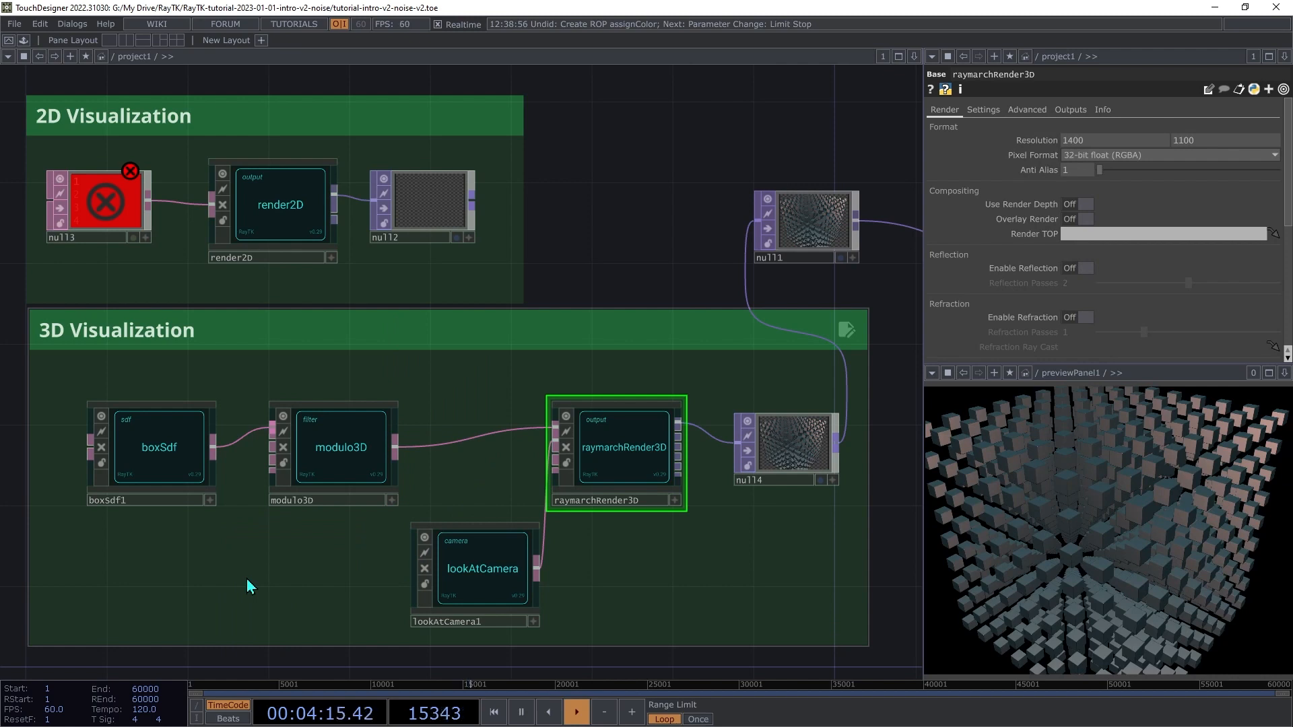
Step: Add an assignColor filter and wire it between modulo3D's output and raymarchRender3D's first input
key("alt+r")
type("assi")
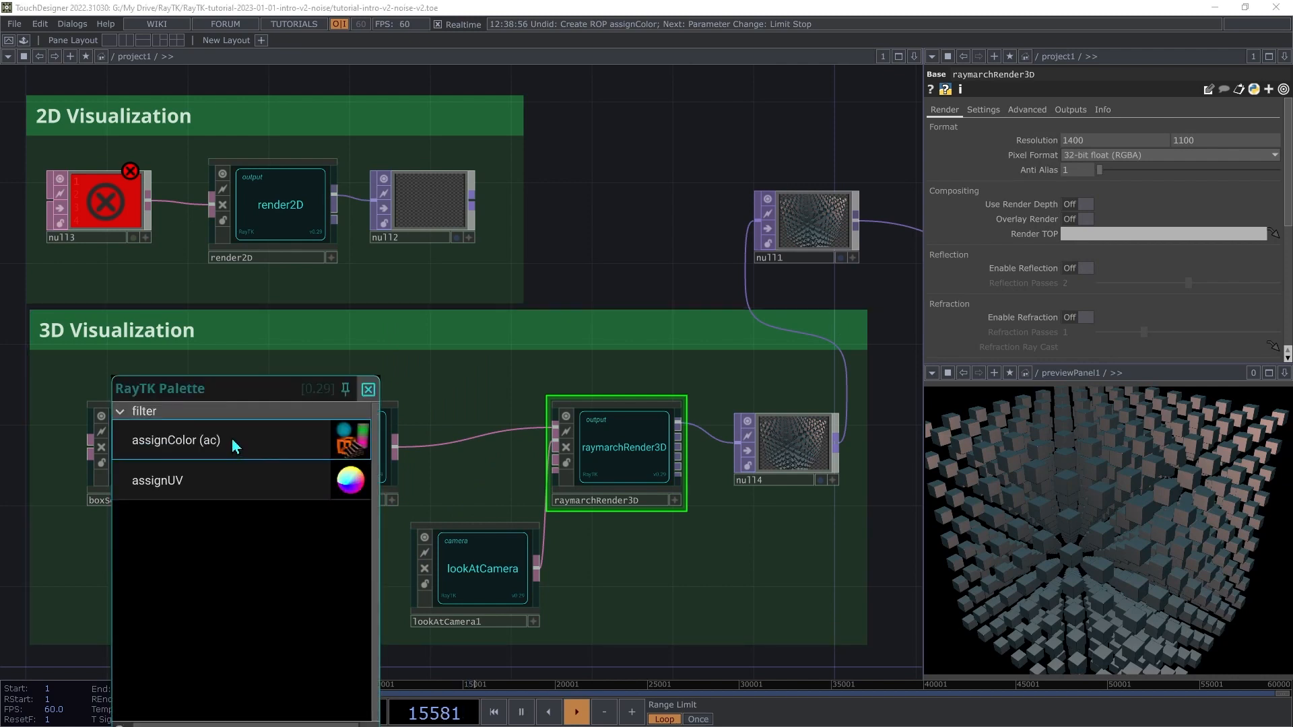
left_click(236, 441)
left_click_drag(496, 366, 341, 557)
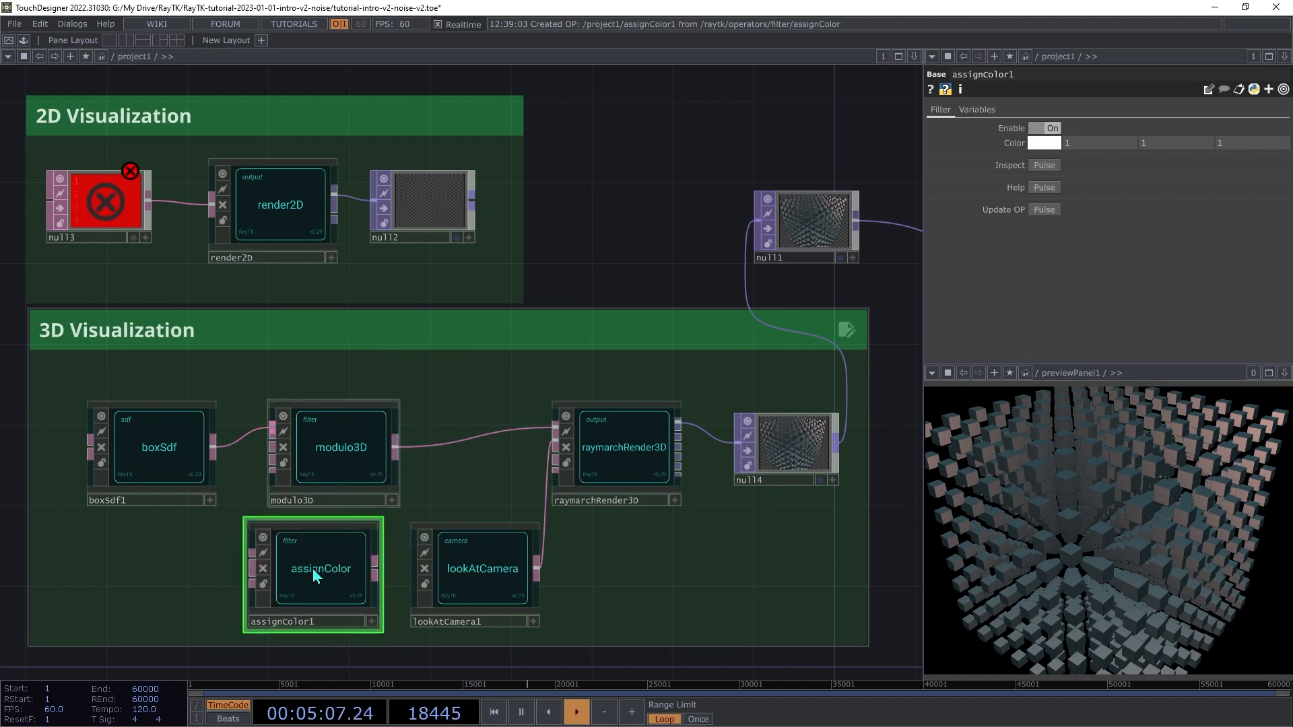
left_click(252, 556)
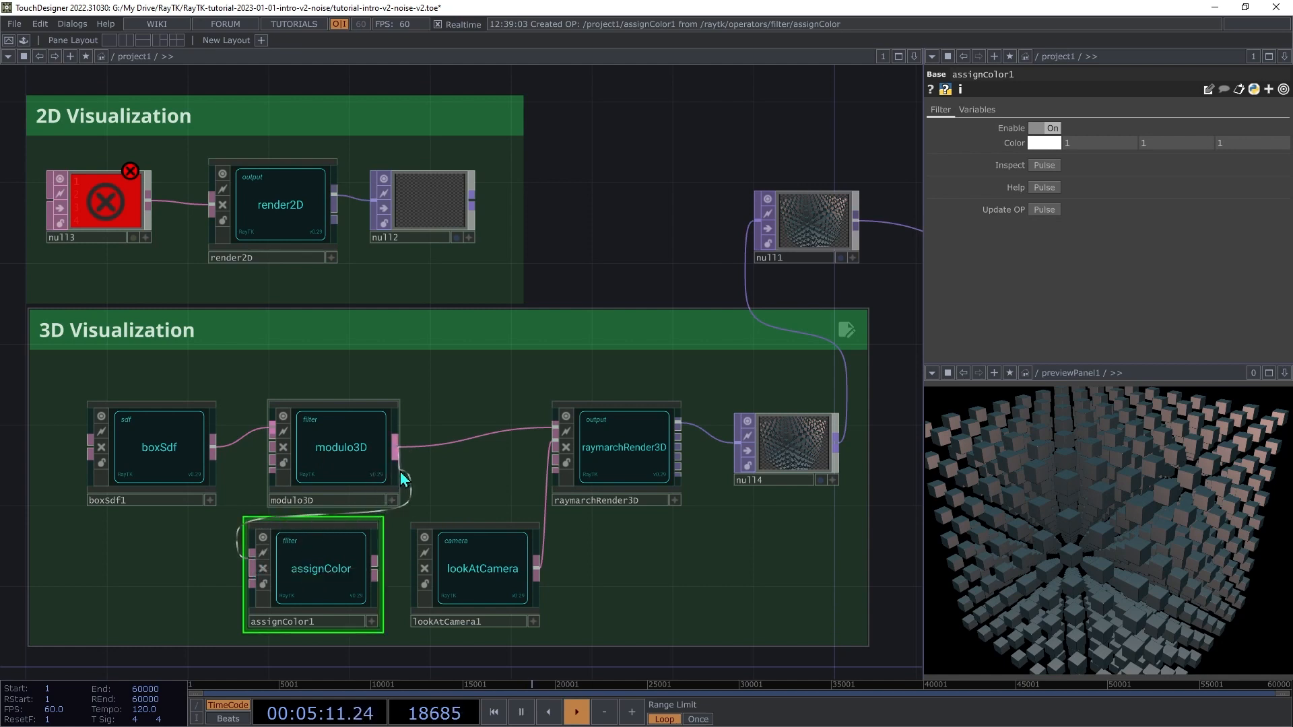
left_click(395, 447)
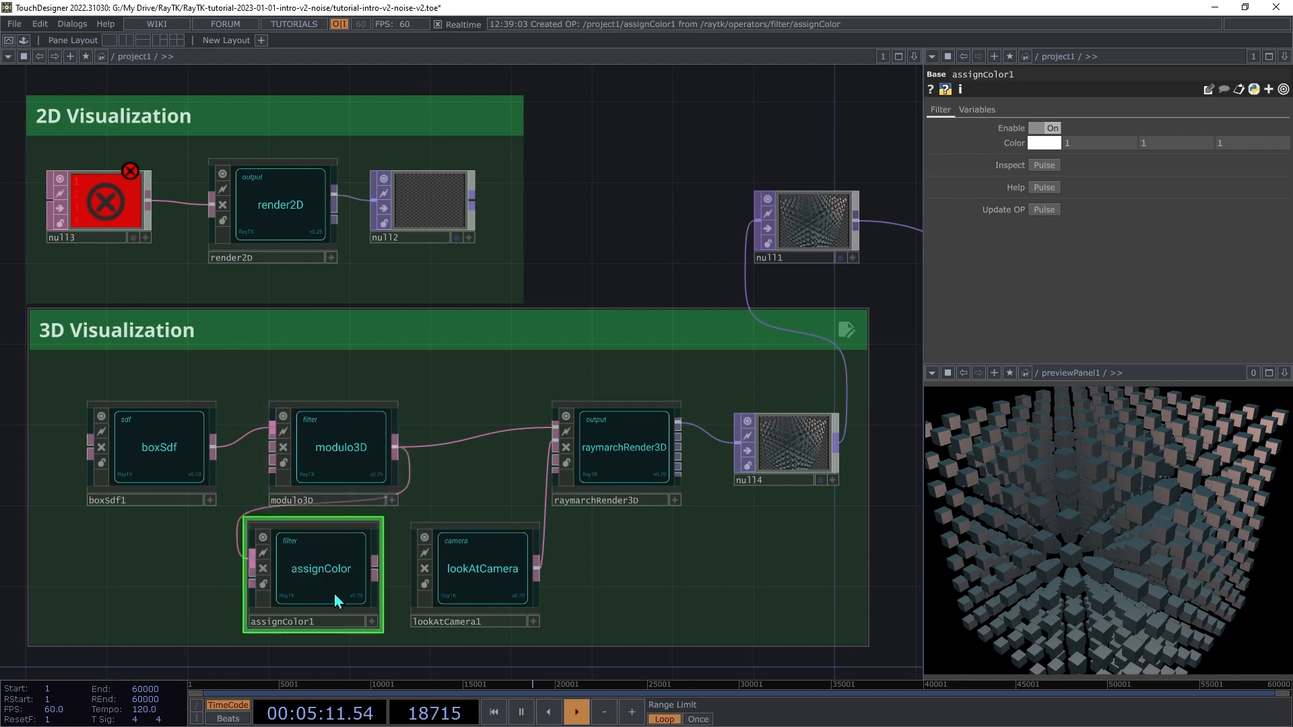
left_click(554, 427)
left_click(375, 568)
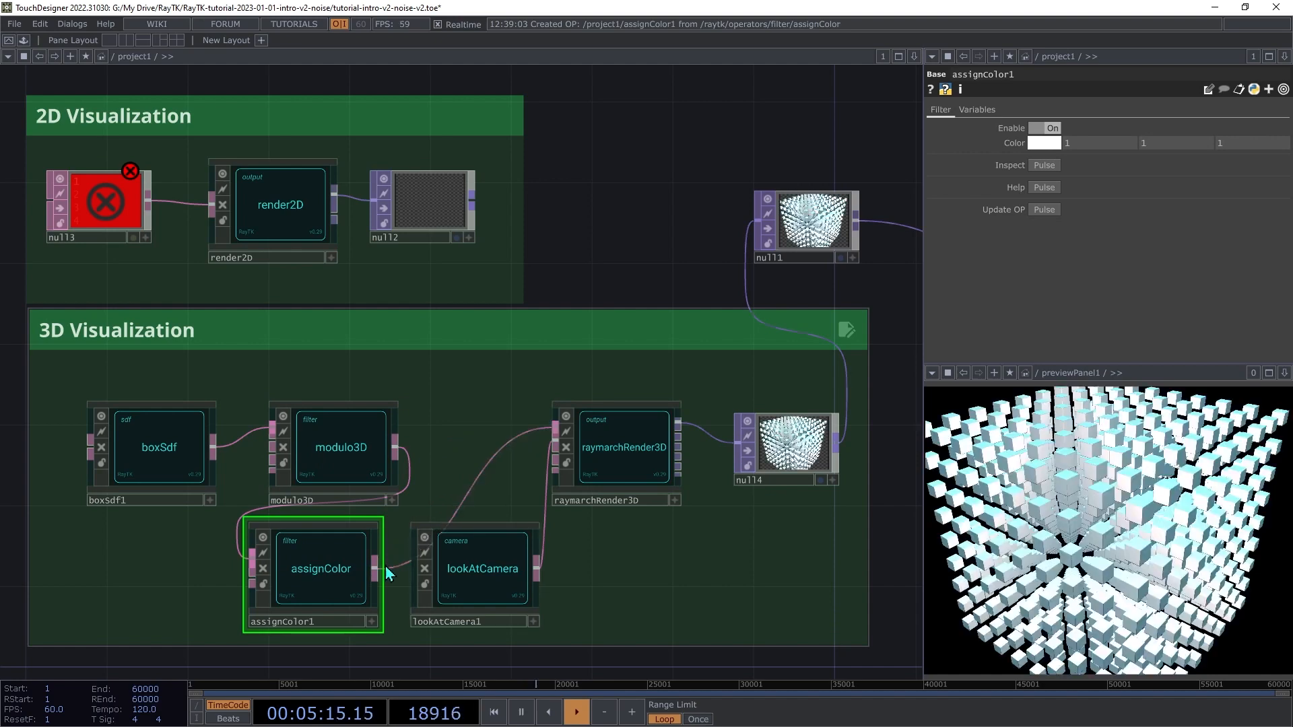
Step: Place assignColor in the row between modulo3D and raymarchRender3D, and shift the operators before the renderer left to even out their spacing
left_click_drag(311, 600, 437, 472)
left_click_drag(460, 474, 460, 473)
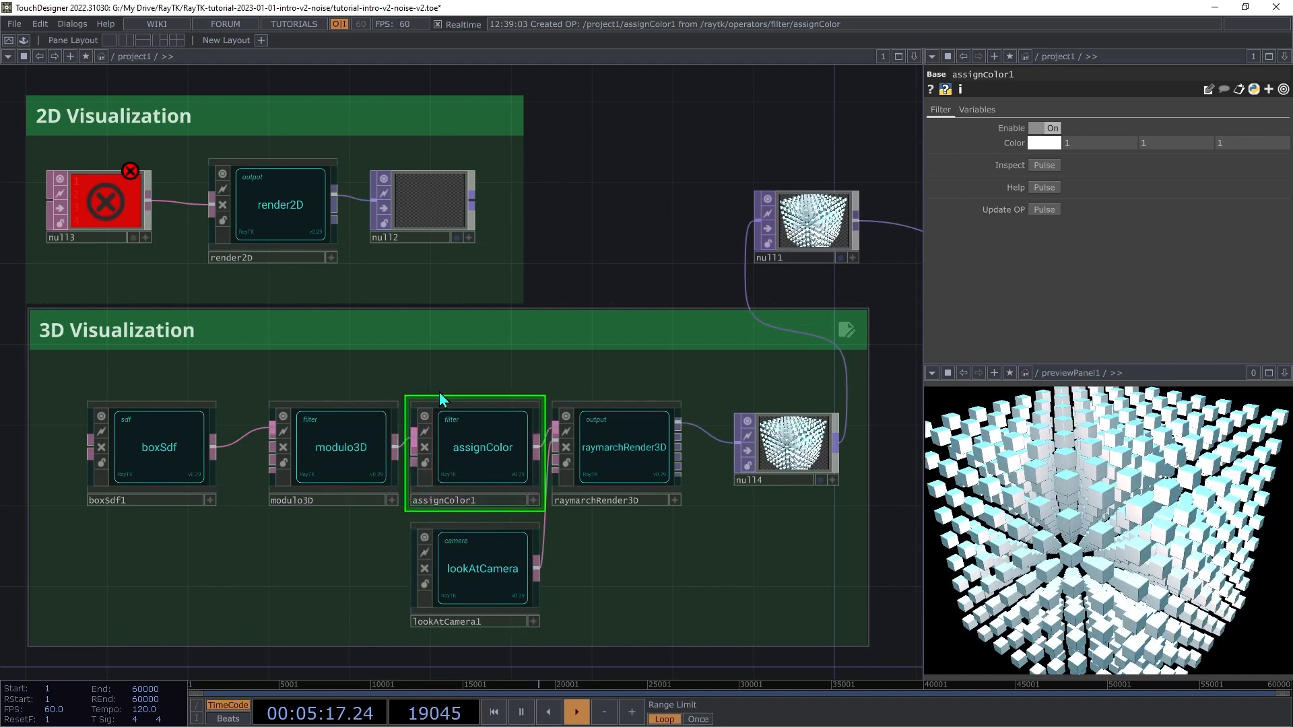
left_click_drag(480, 363, 168, 470)
left_click_drag(469, 455, 428, 451)
left_click(420, 456)
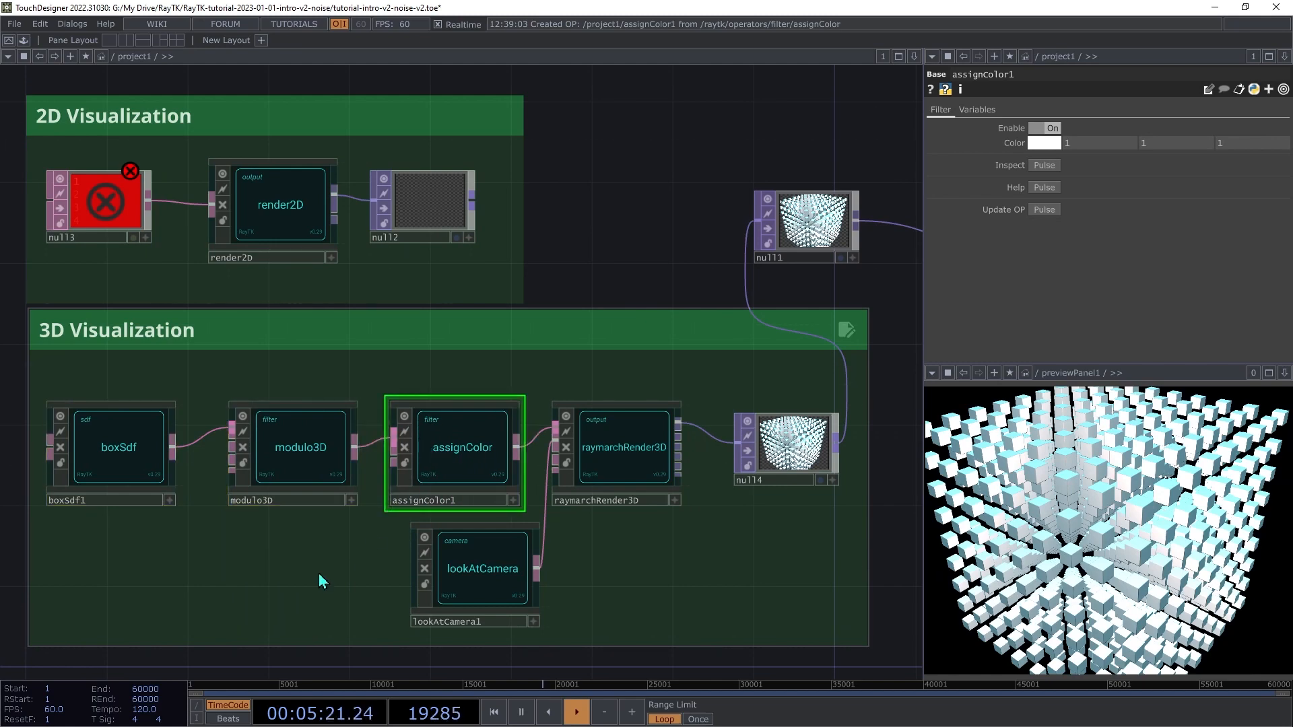
Step: Add a Null DAT below boxSdf, connect it to assignColor's second input, and save the project
key("Tab")
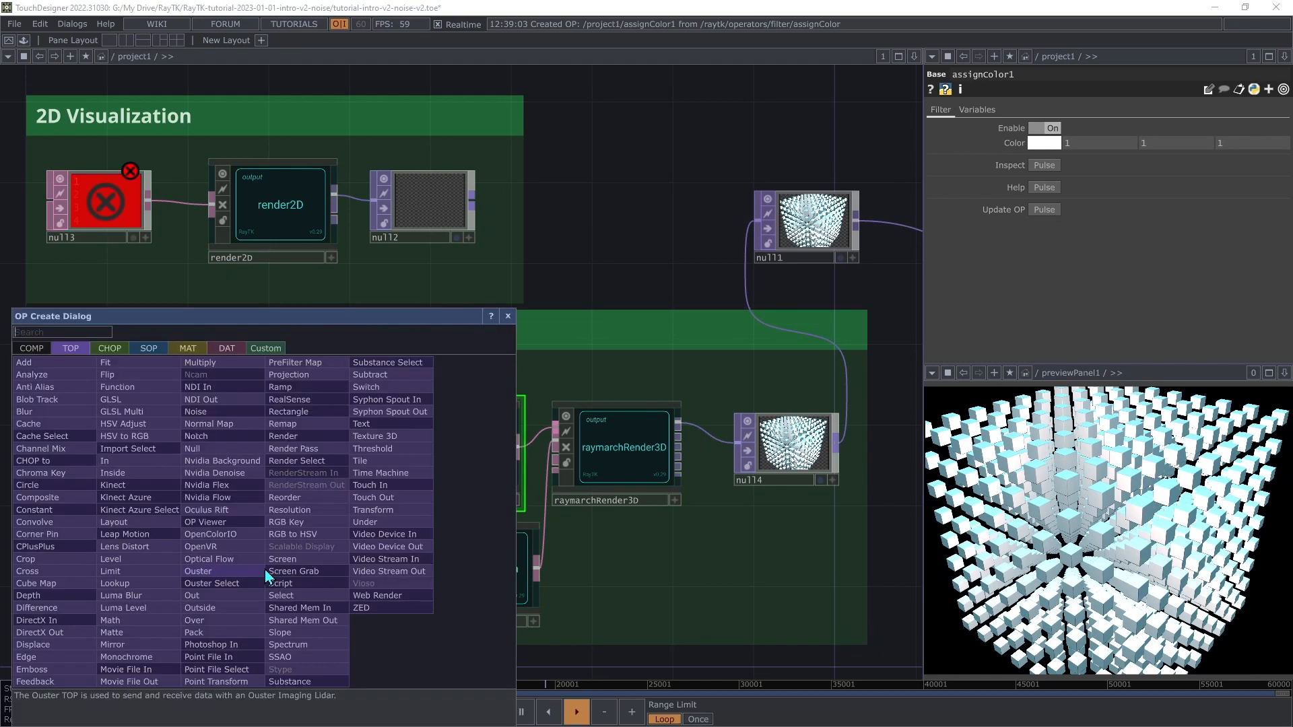
left_click(226, 348)
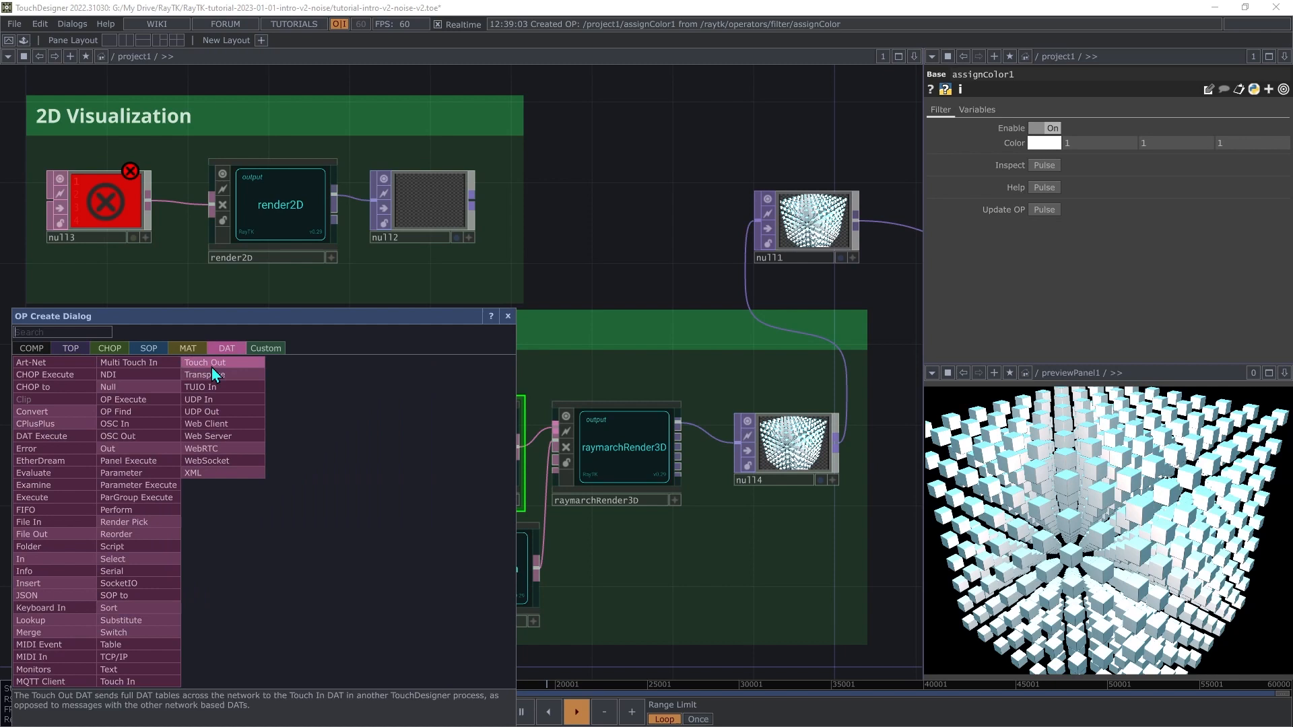
left_click(128, 387)
left_click(292, 578)
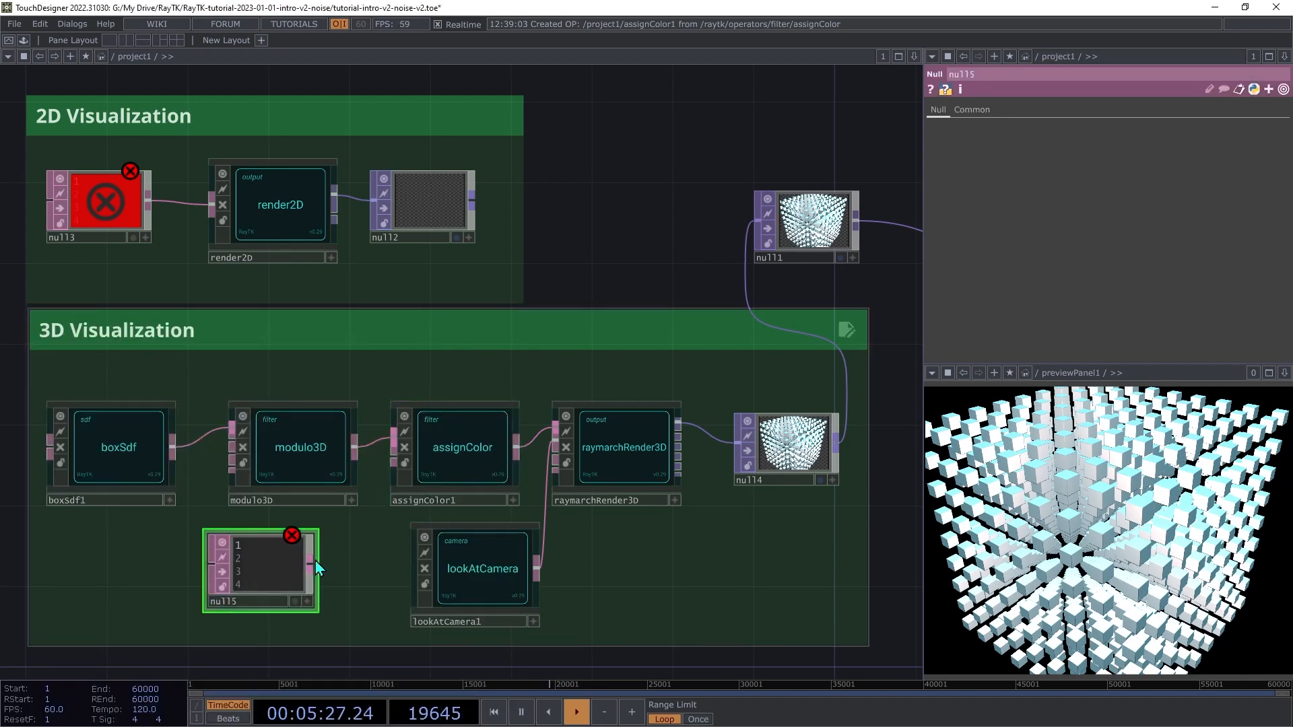
left_click_drag(309, 563, 385, 477)
left_click_drag(269, 580, 119, 583)
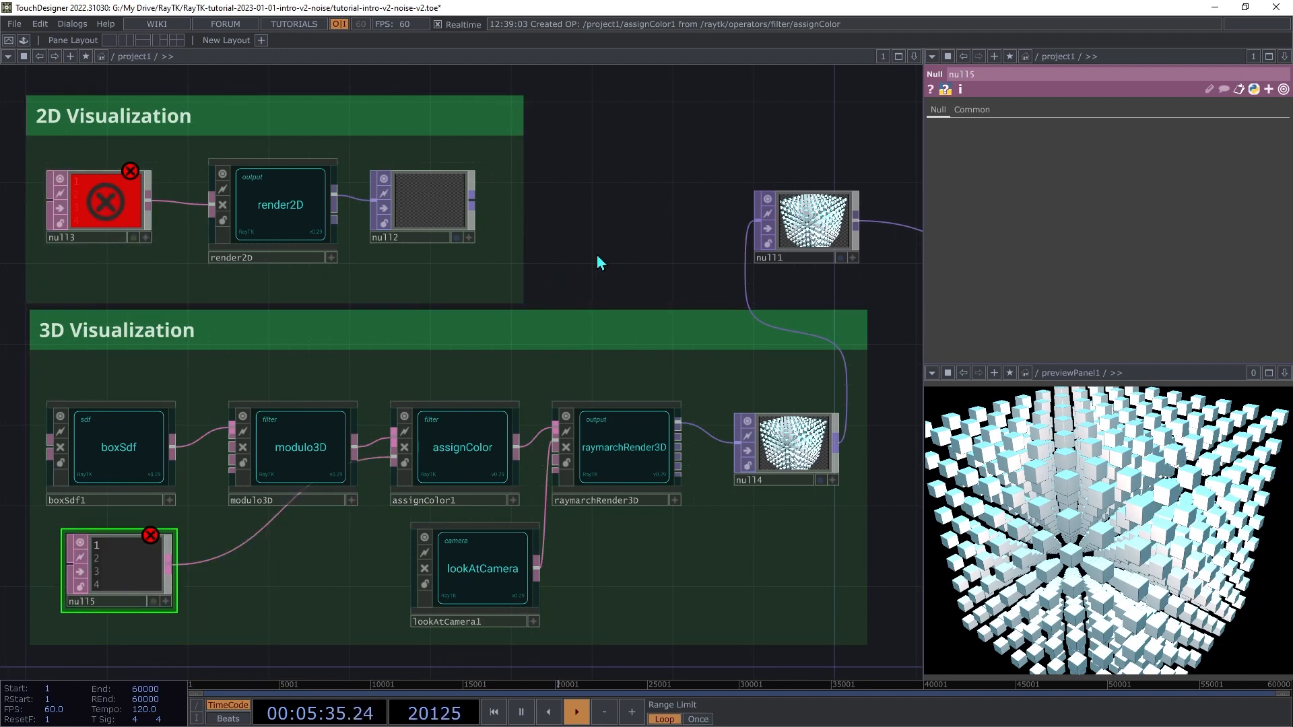
key("ctrl+s")
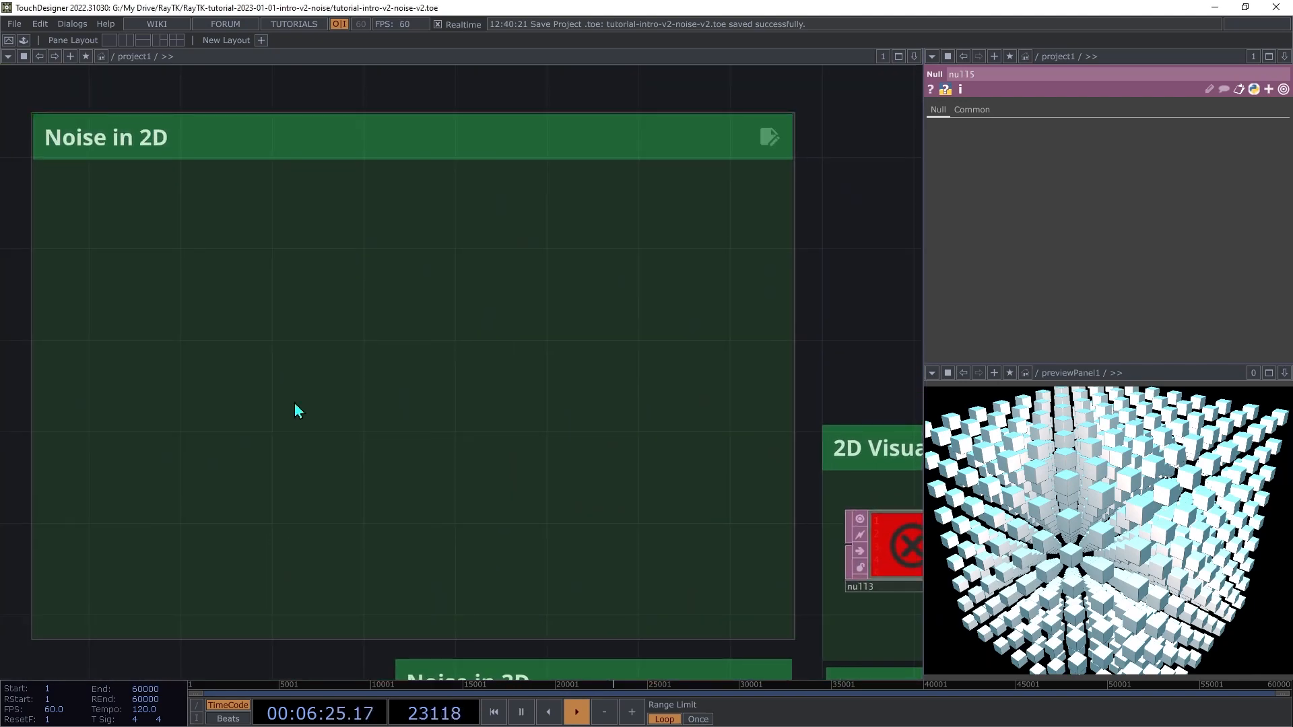
Step: Add a noiseField in the Noise in 2D box and connect its output to null3 in the 2D Visualization box
key("alt+r")
type("noi")
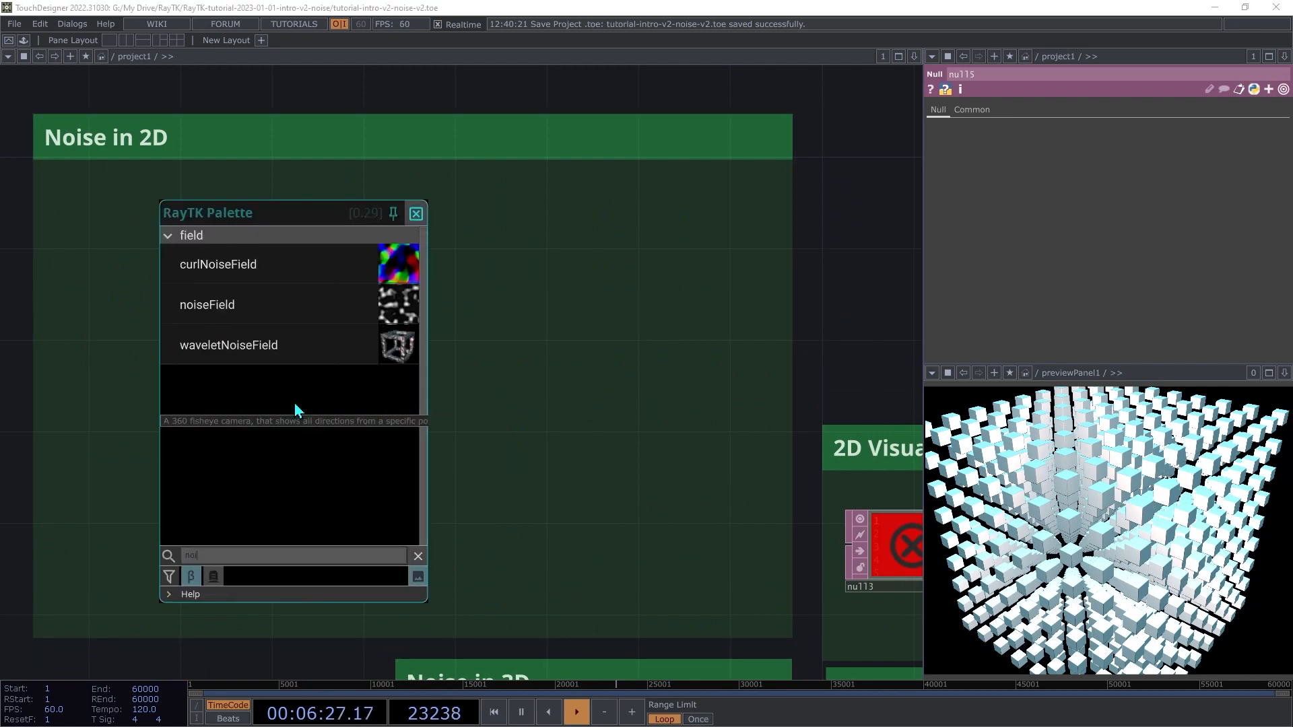
left_click(230, 309)
left_click(464, 362)
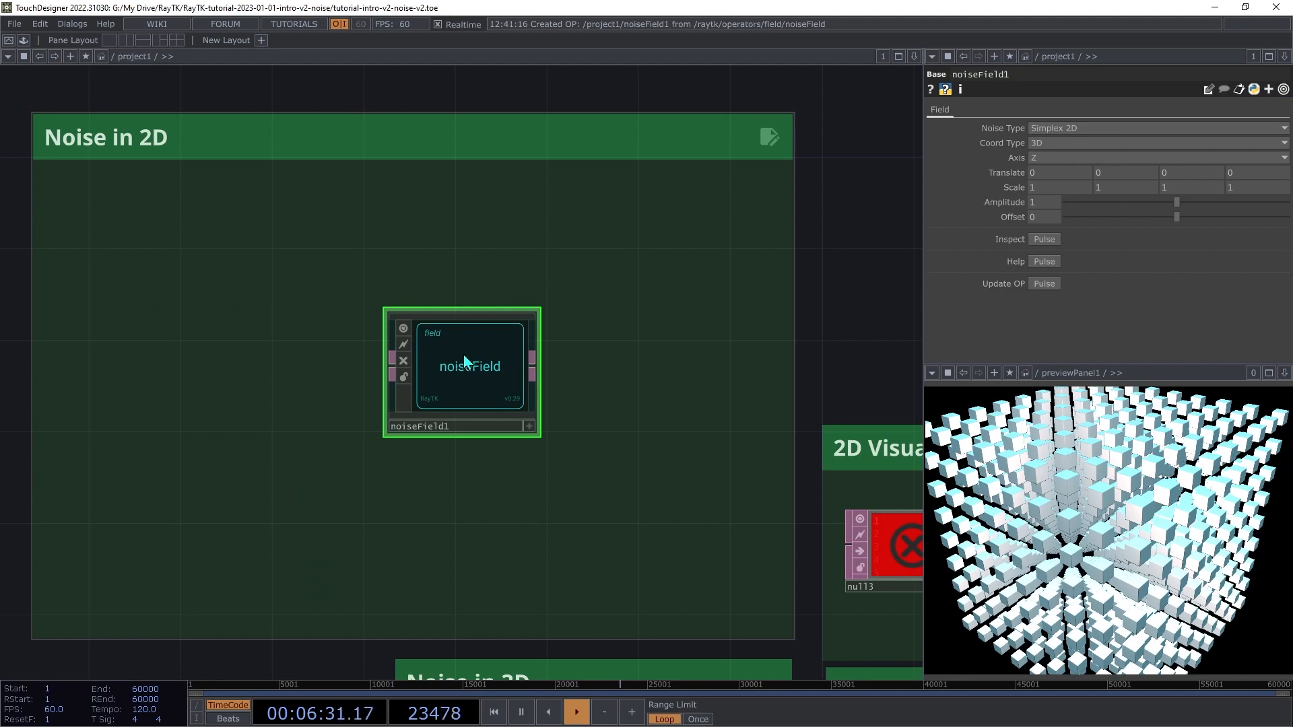
left_click(532, 369)
left_click(850, 539)
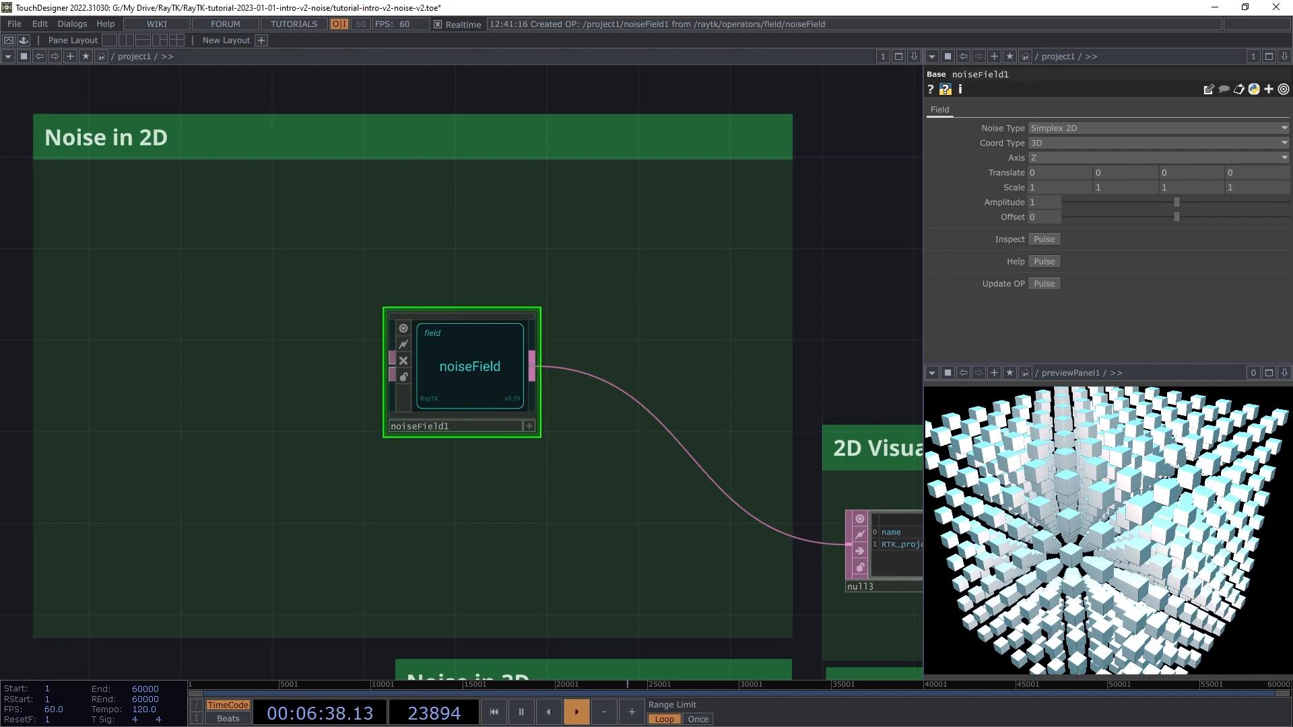
Step: Connect the 2D Visualization's null2 output to null1 so the preview shows the 2D render
left_click_drag(882, 572, 321, 384)
scroll(616, 516, "down", 1)
scroll(617, 516, "down", 1)
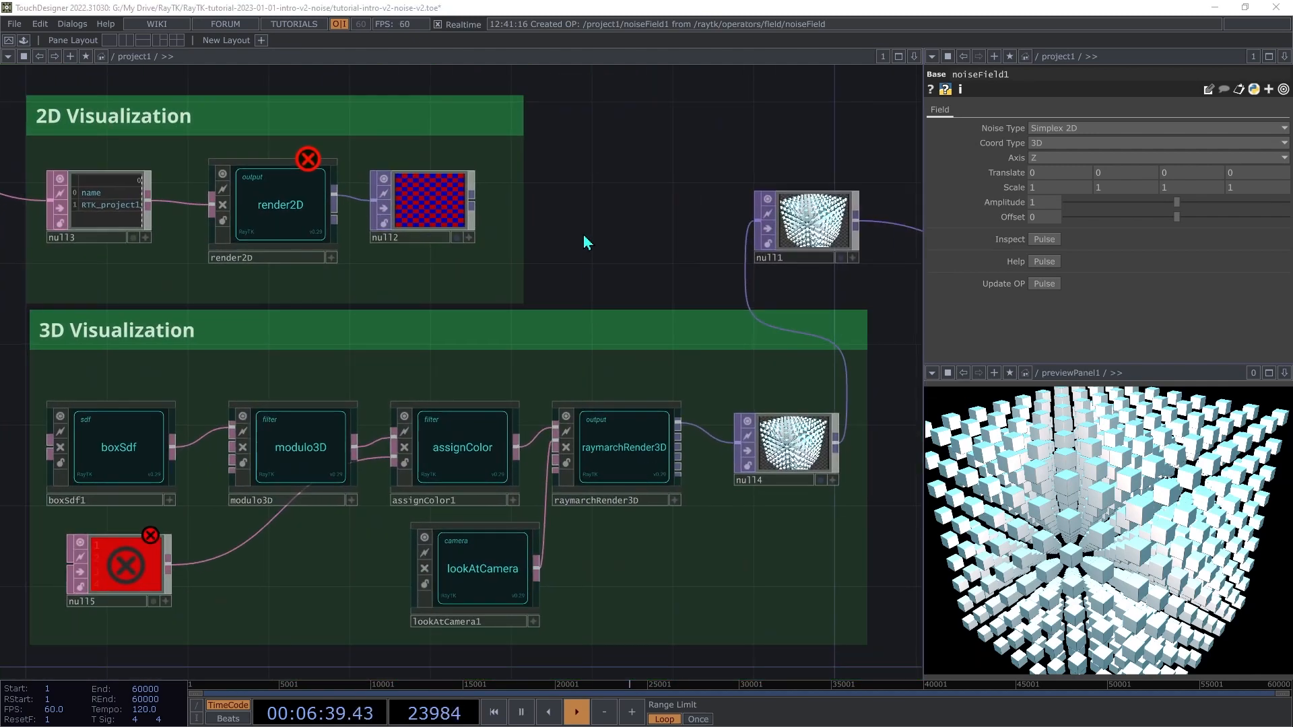
left_click(471, 206)
left_click(751, 248)
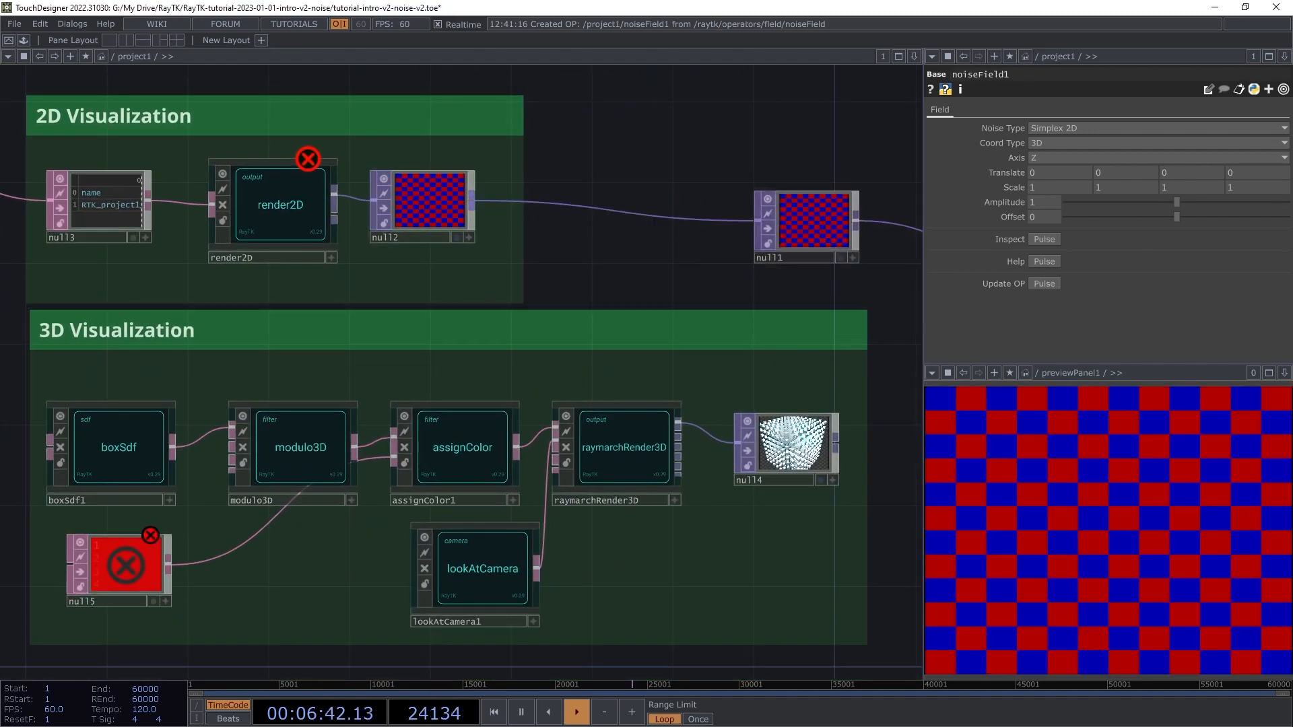
Step: Set noiseField1's coordinate type to 2D
key("shift+h")
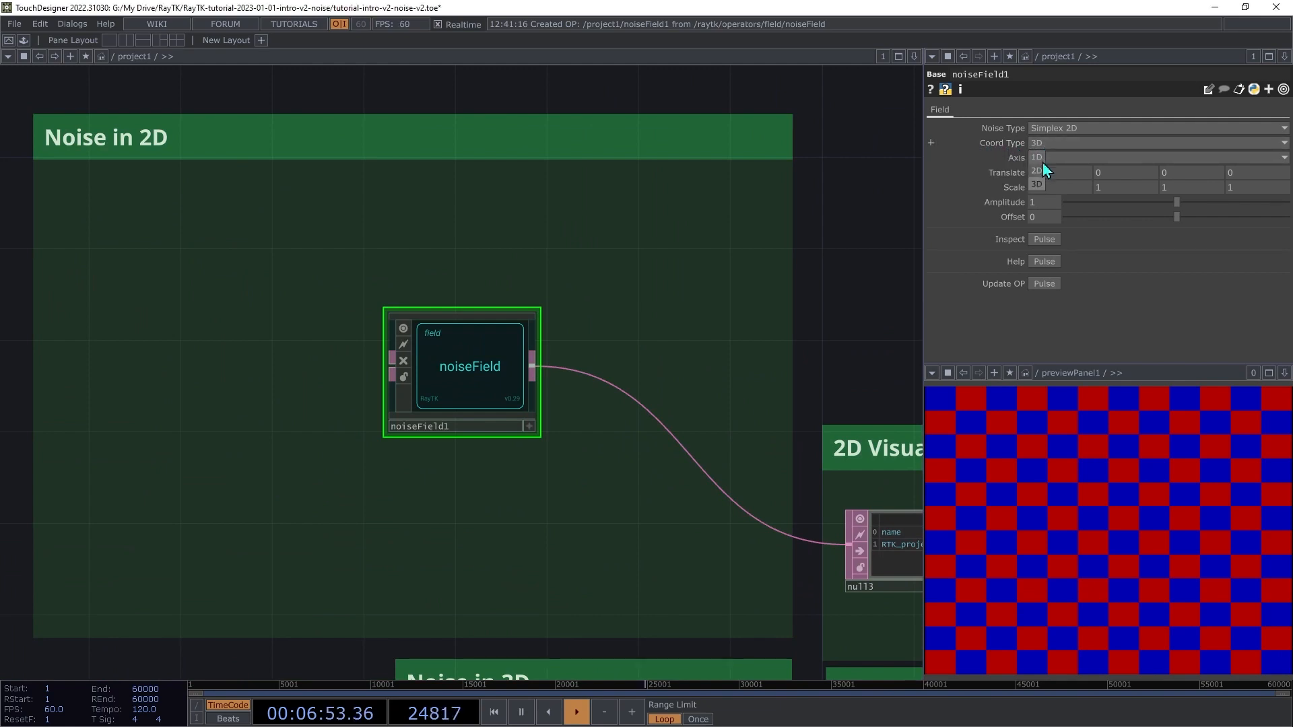
left_click(1042, 159)
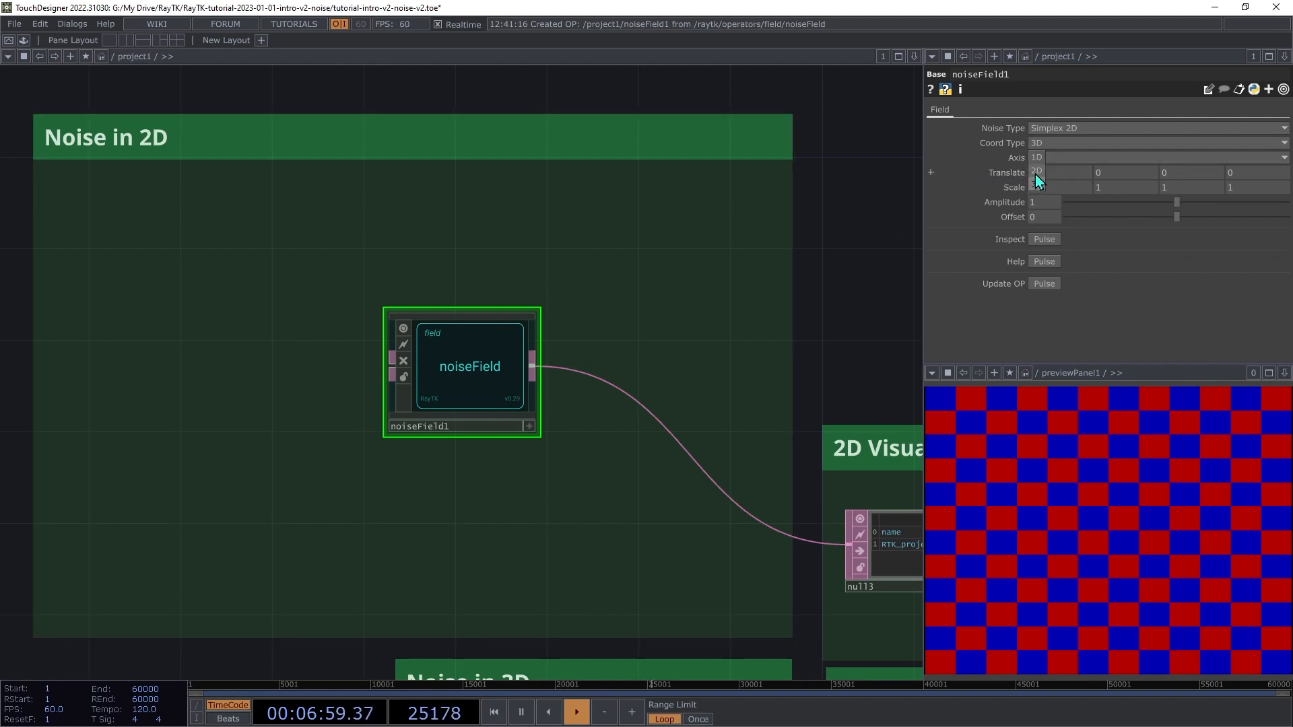
left_click(1040, 172)
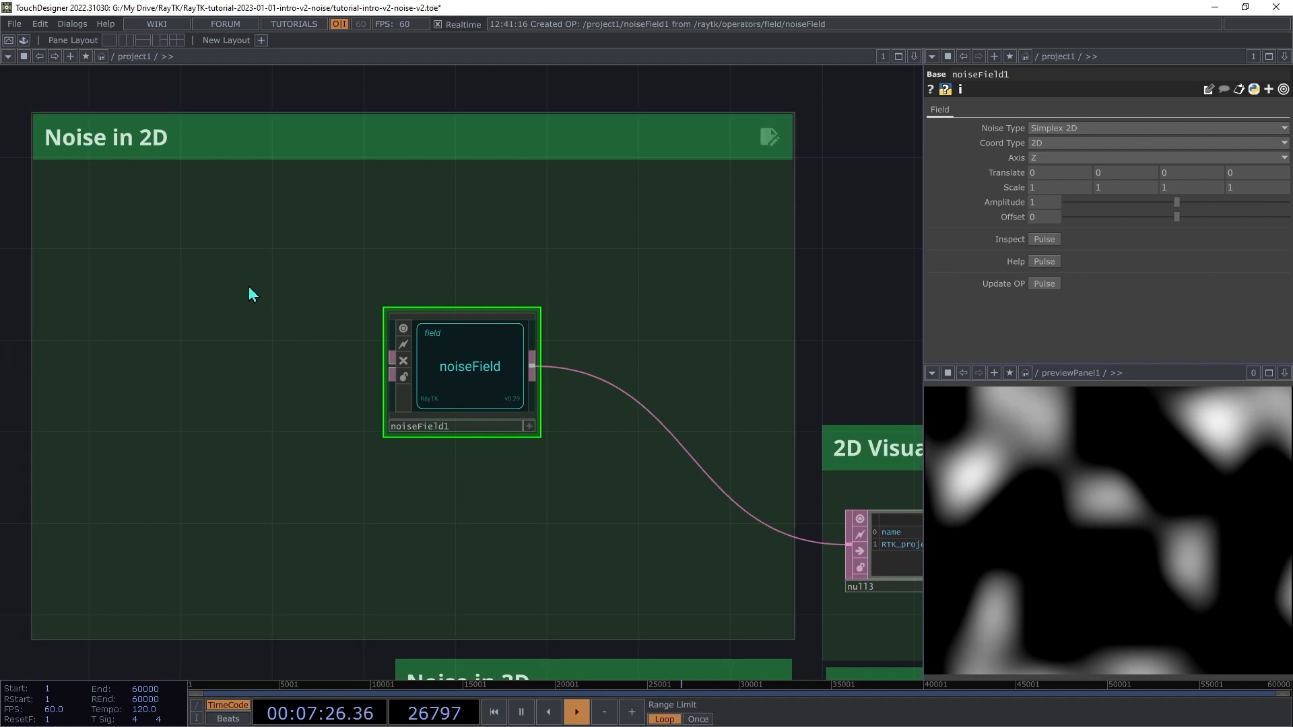
left_click(1074, 128)
left_click(1075, 128)
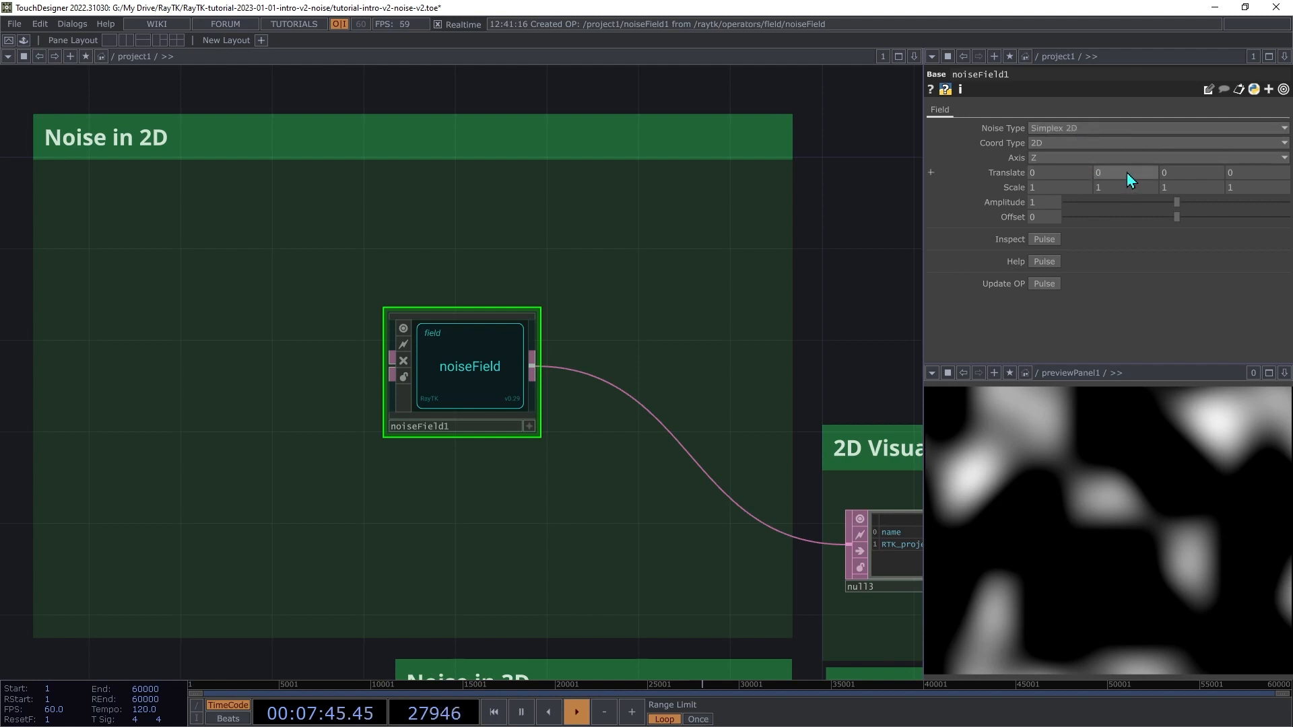
left_click_drag(1071, 174, 1127, 176)
left_click_drag(1053, 189, 1118, 188)
mouse_move(1177, 172)
middle_mouse_down()
mouse_move(1195, 173)
mouse_move(1178, 175)
middle_mouse_up()
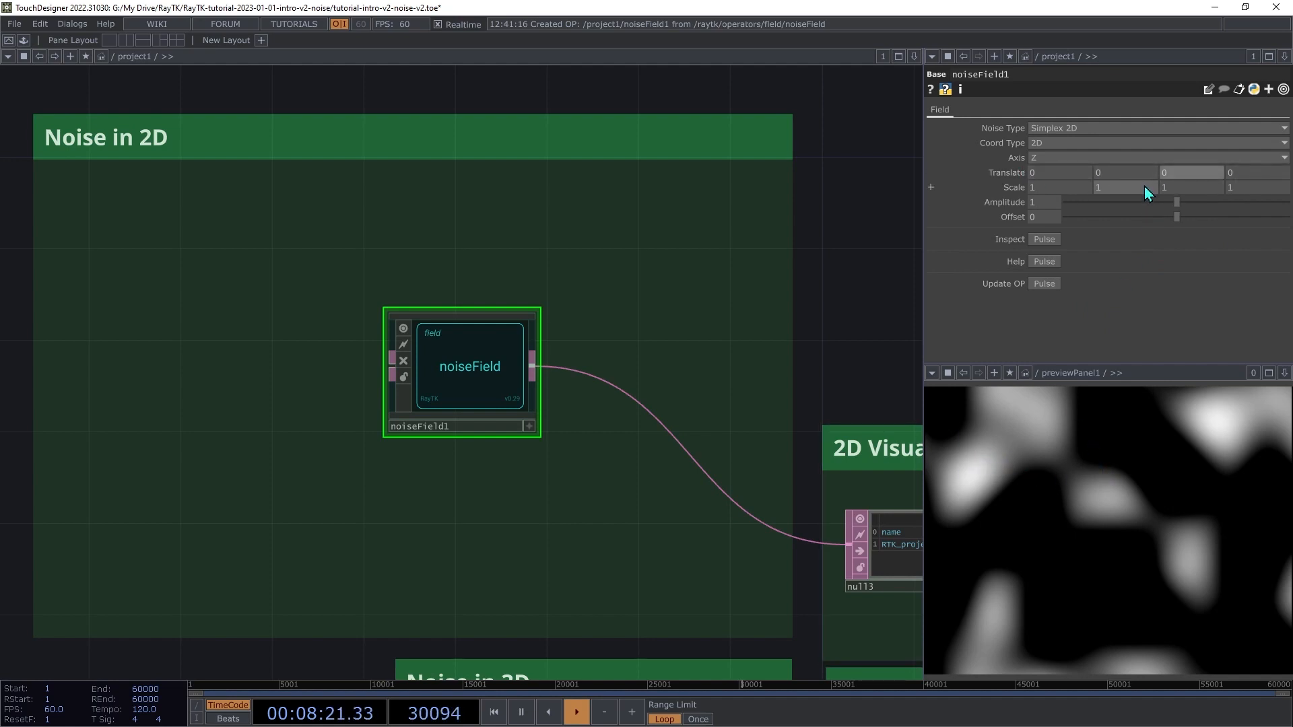
Step: Try the Simplex 3D noise type on noiseField1 and vary its third translate value
left_click(1059, 128)
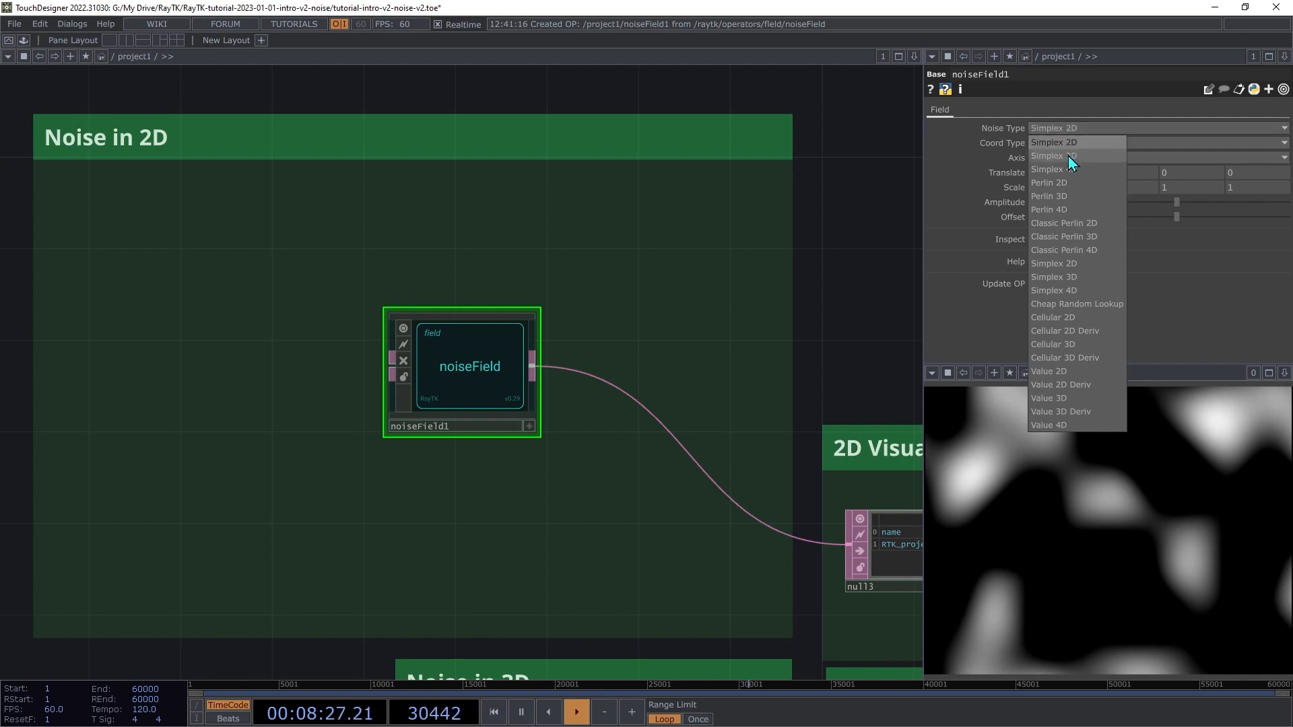
left_click(1068, 156)
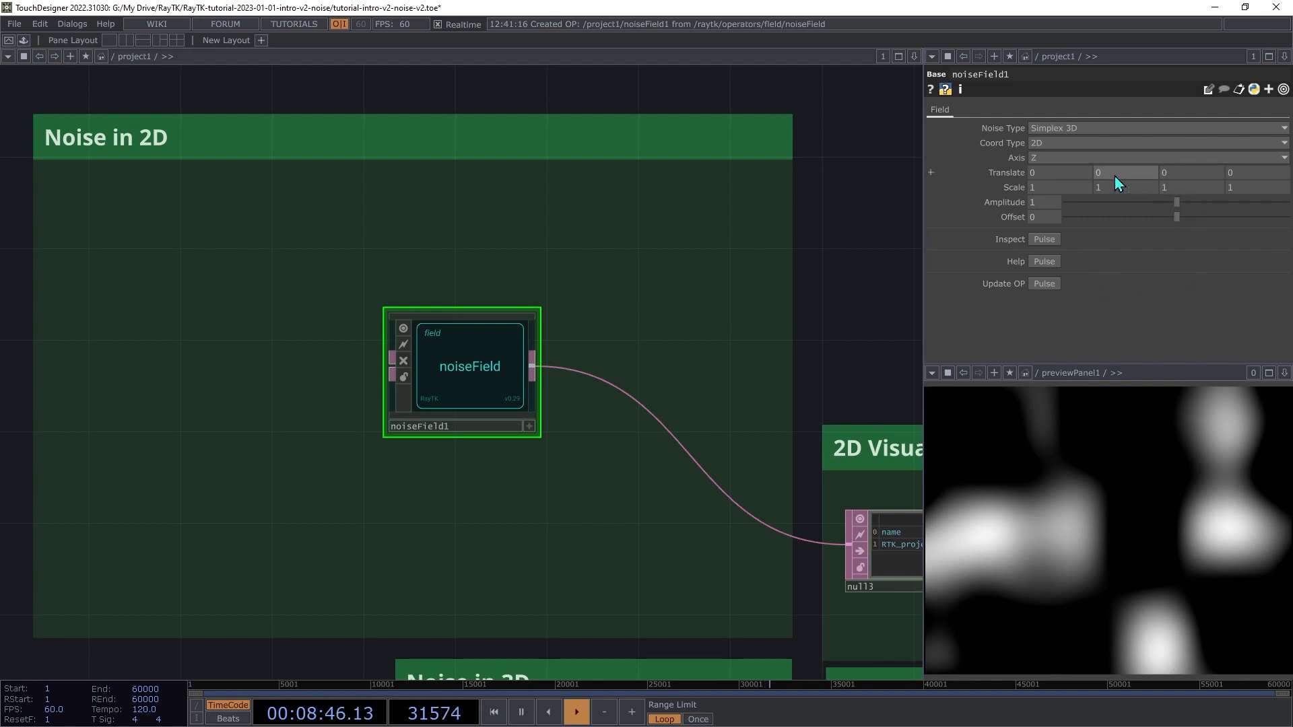
mouse_move(1172, 172)
left_mouse_down()
mouse_move(1205, 159)
mouse_move(1149, 159)
mouse_move(1195, 159)
mouse_move(1153, 159)
mouse_move(1185, 160)
mouse_move(1173, 160)
left_mouse_up()
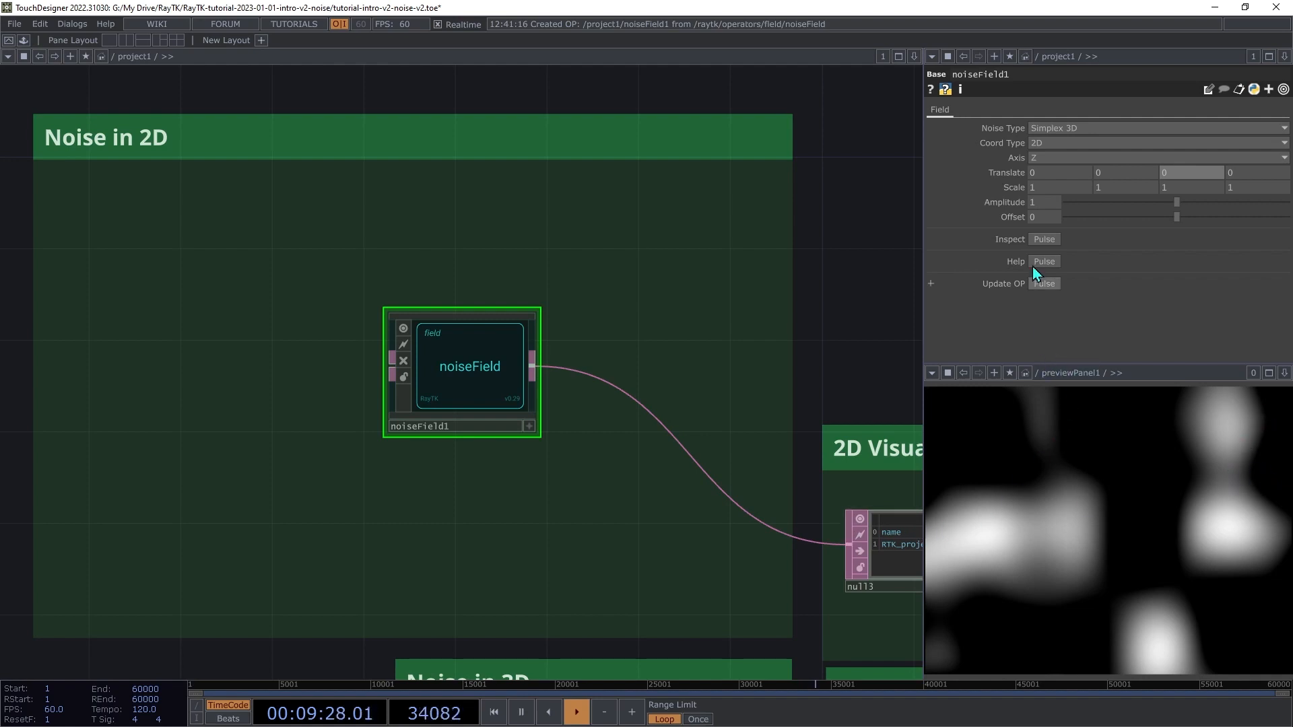
Step: Set noiseField1's noise type to Simplex 4D
left_click(1077, 130)
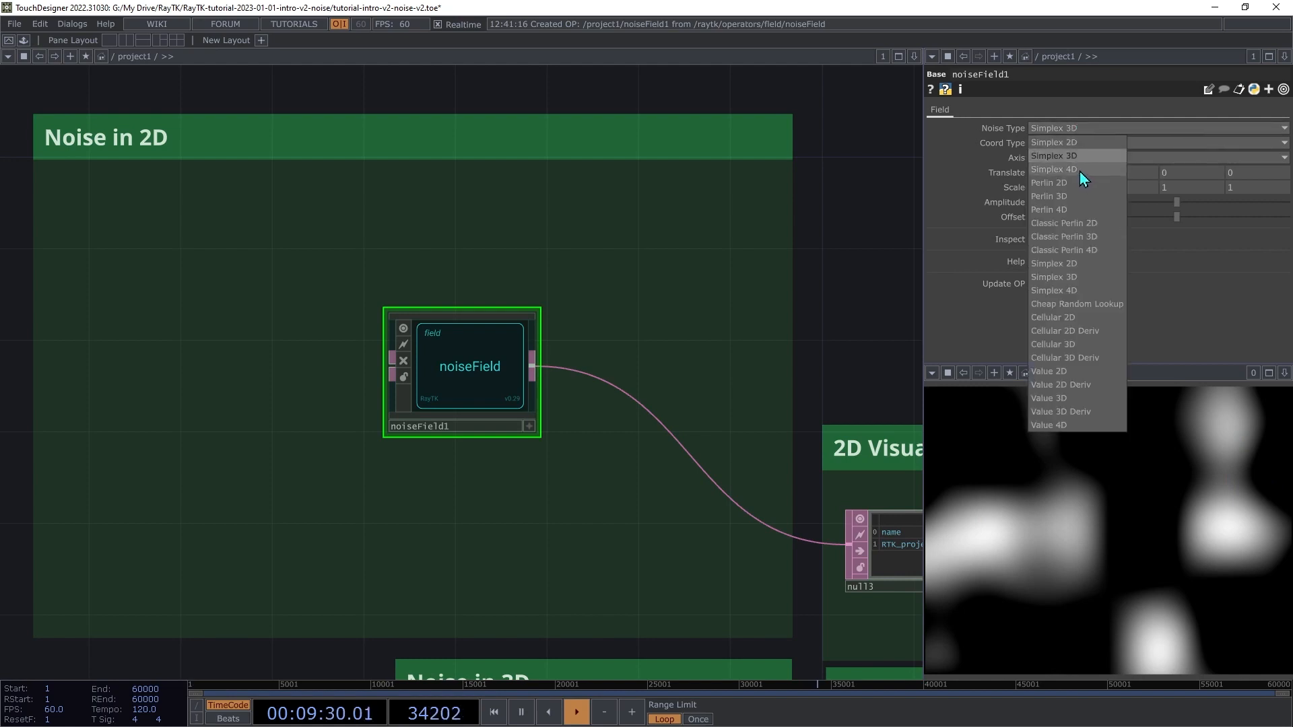
left_click(1079, 171)
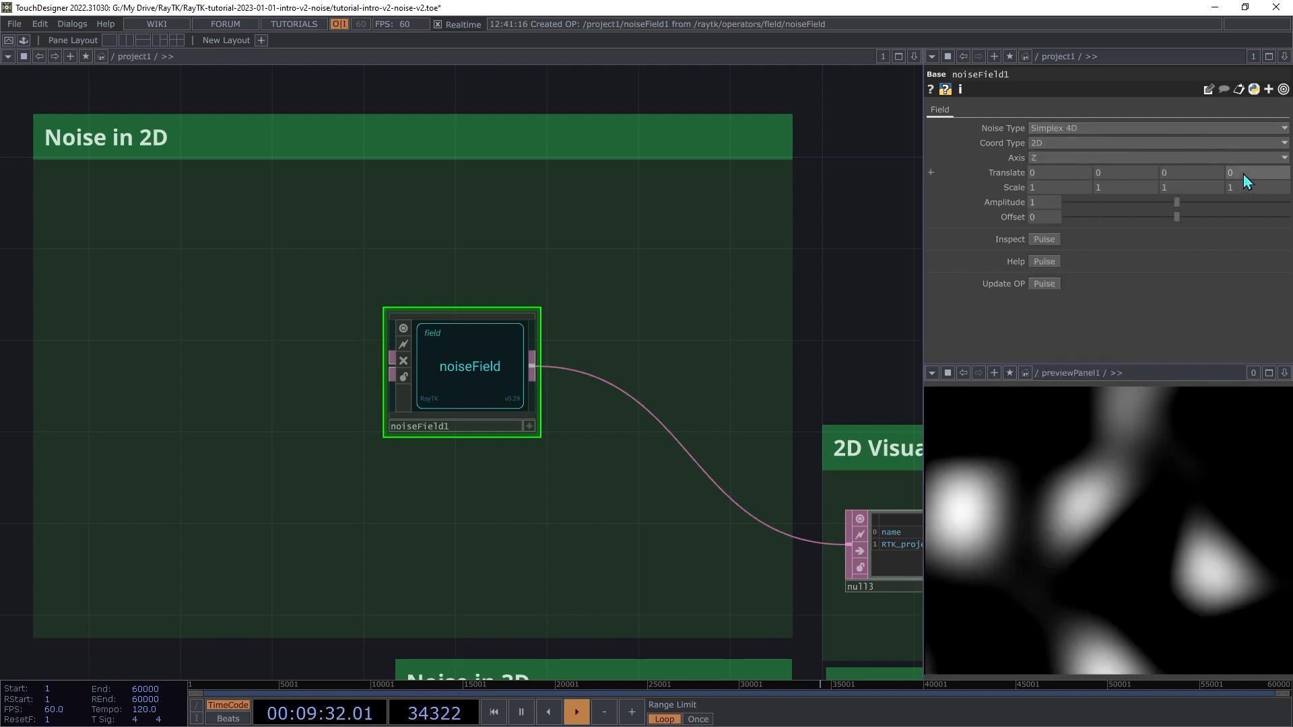
Step: Try varying noiseField1's third and fourth translate values with the Simplex 4D noise, returning them to 0
mouse_move(1238, 175)
middle_mouse_down()
mouse_move(1259, 160)
mouse_move(1229, 161)
mouse_move(1254, 161)
mouse_move(1240, 176)
middle_mouse_up()
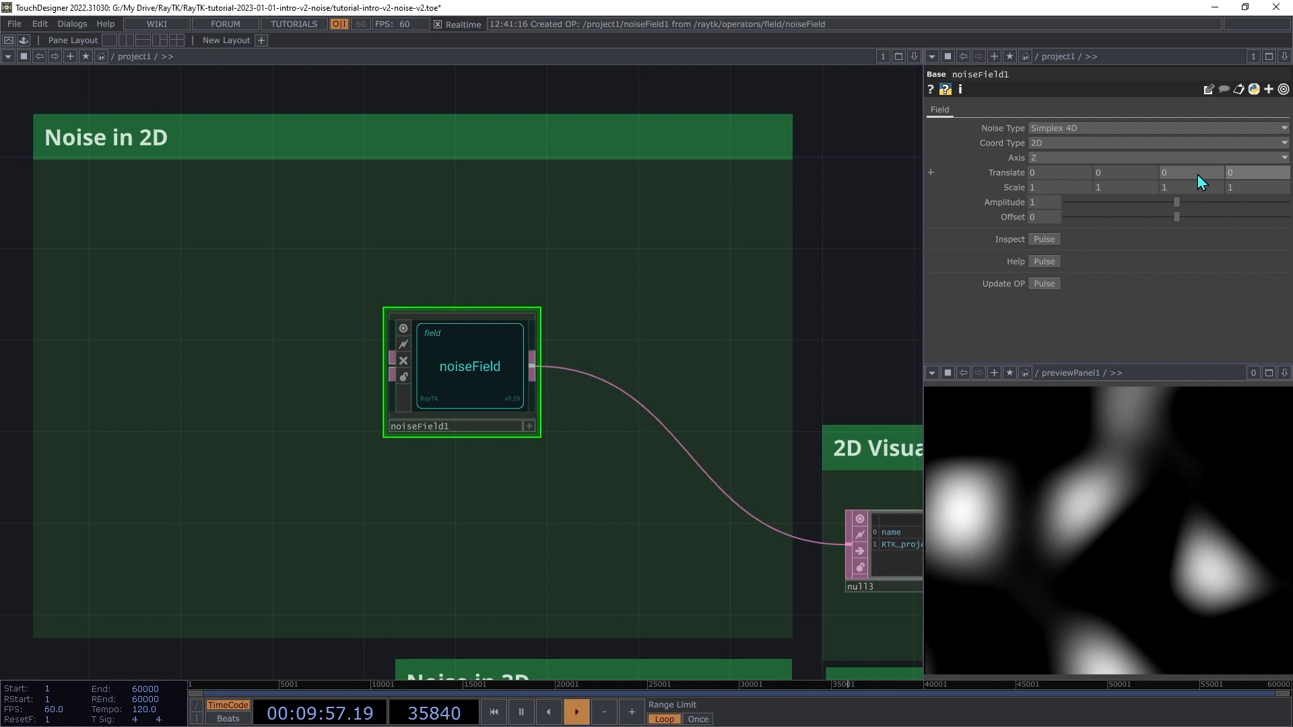
middle_click_drag(1197, 175, 1255, 174)
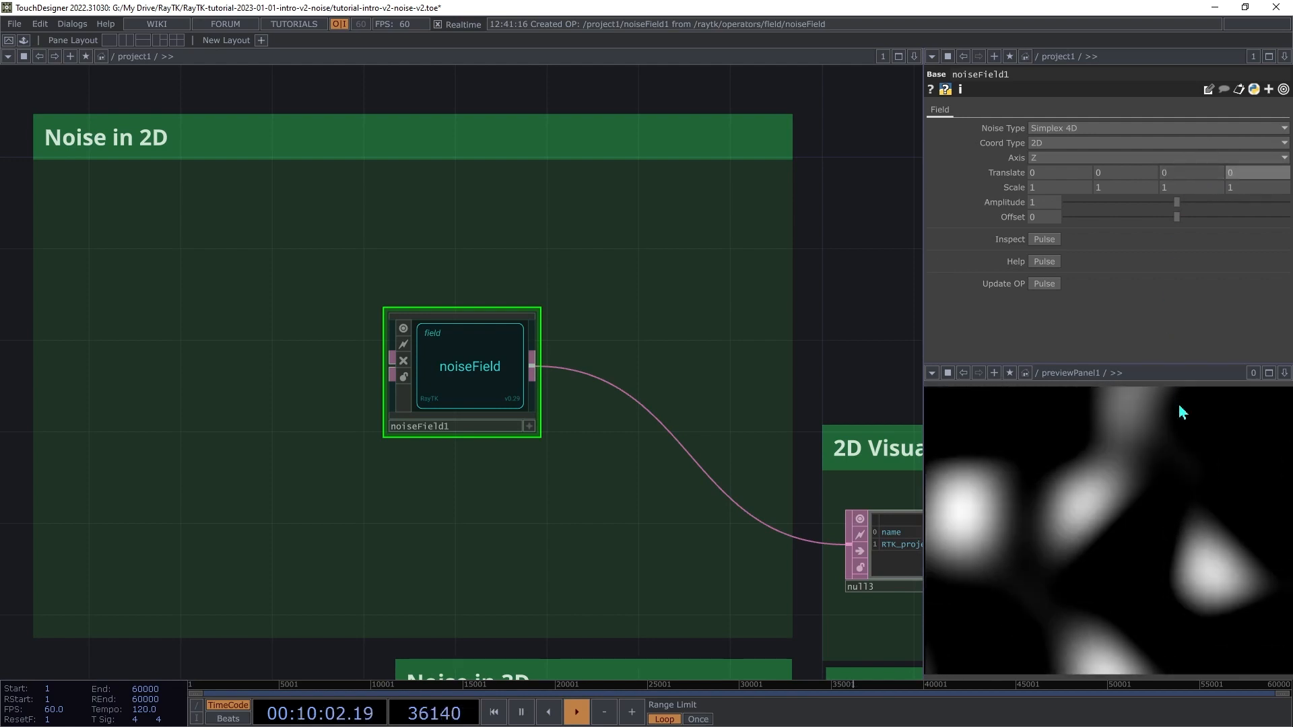
middle_click_drag(1197, 171, 1197, 156)
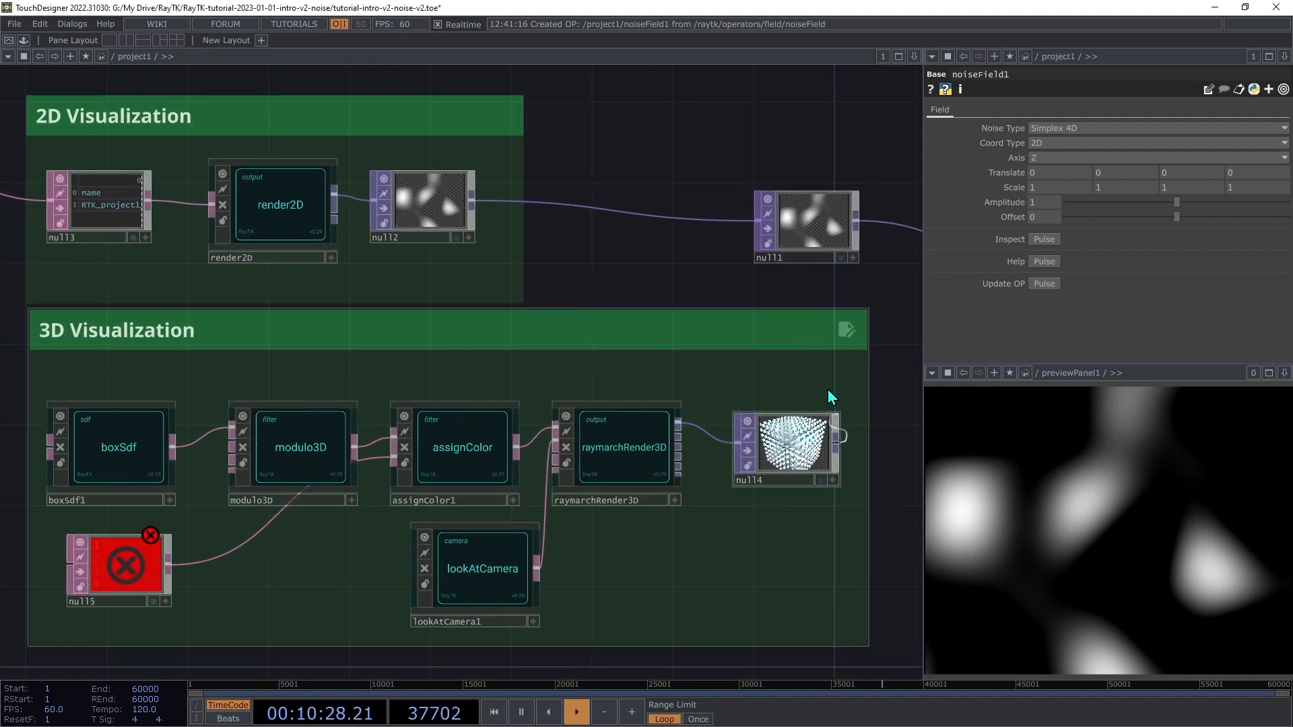
Step: Connect the 3D Visualization's null4 output to null1 so the preview shows the 3D render
left_click_drag(835, 443, 758, 216)
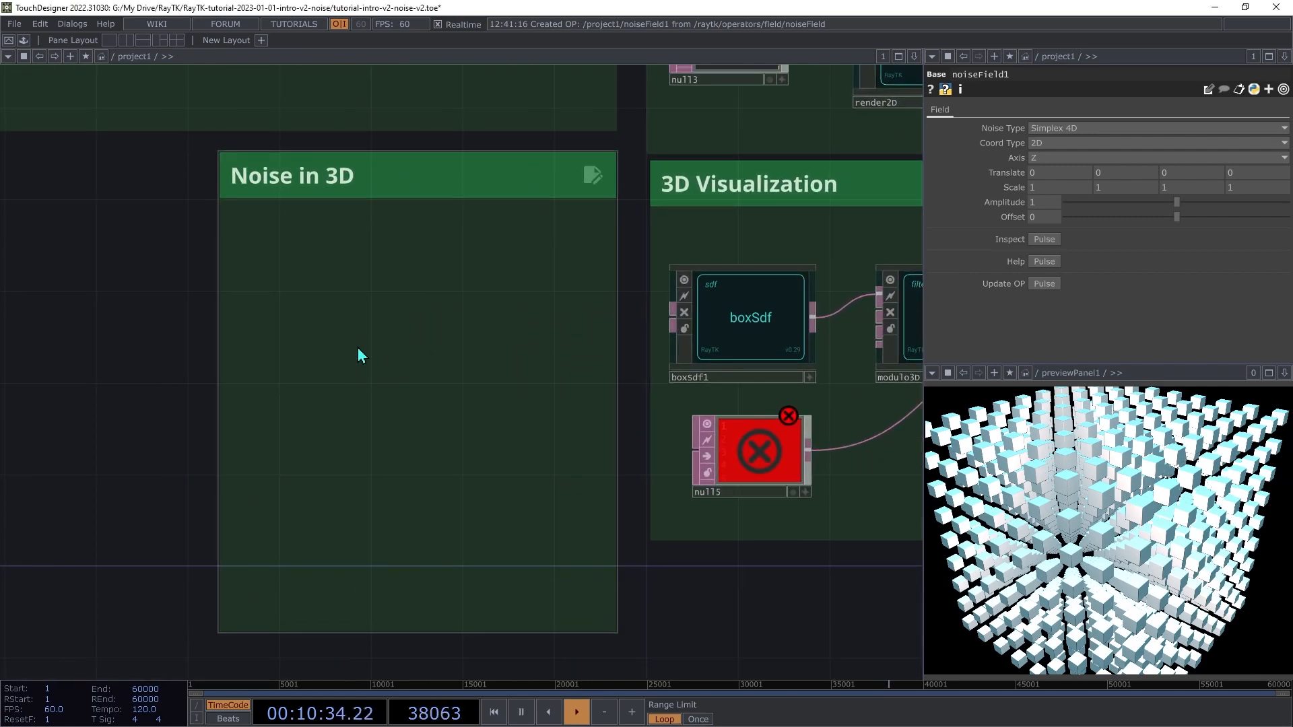
Step: Add a RayTK noiseField operator inside the Noise in 3D area and connect its output to null5
key("alt+shift+r")
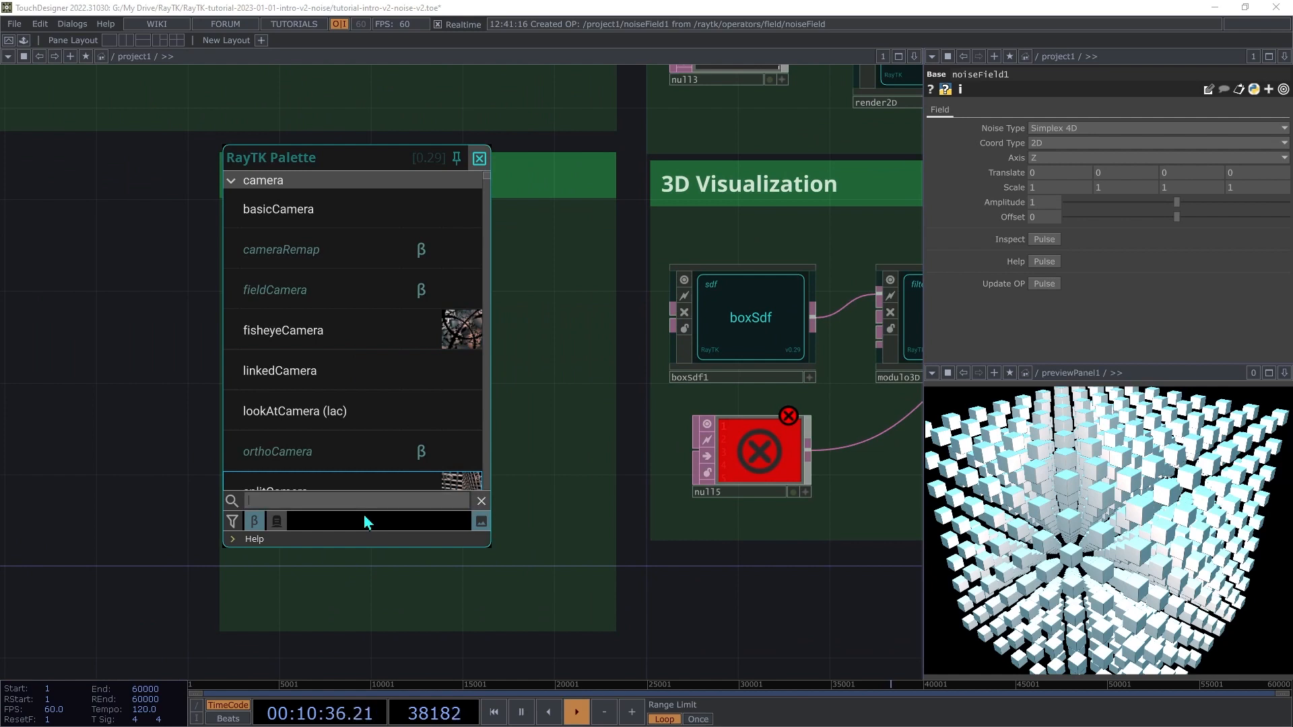
type("noi")
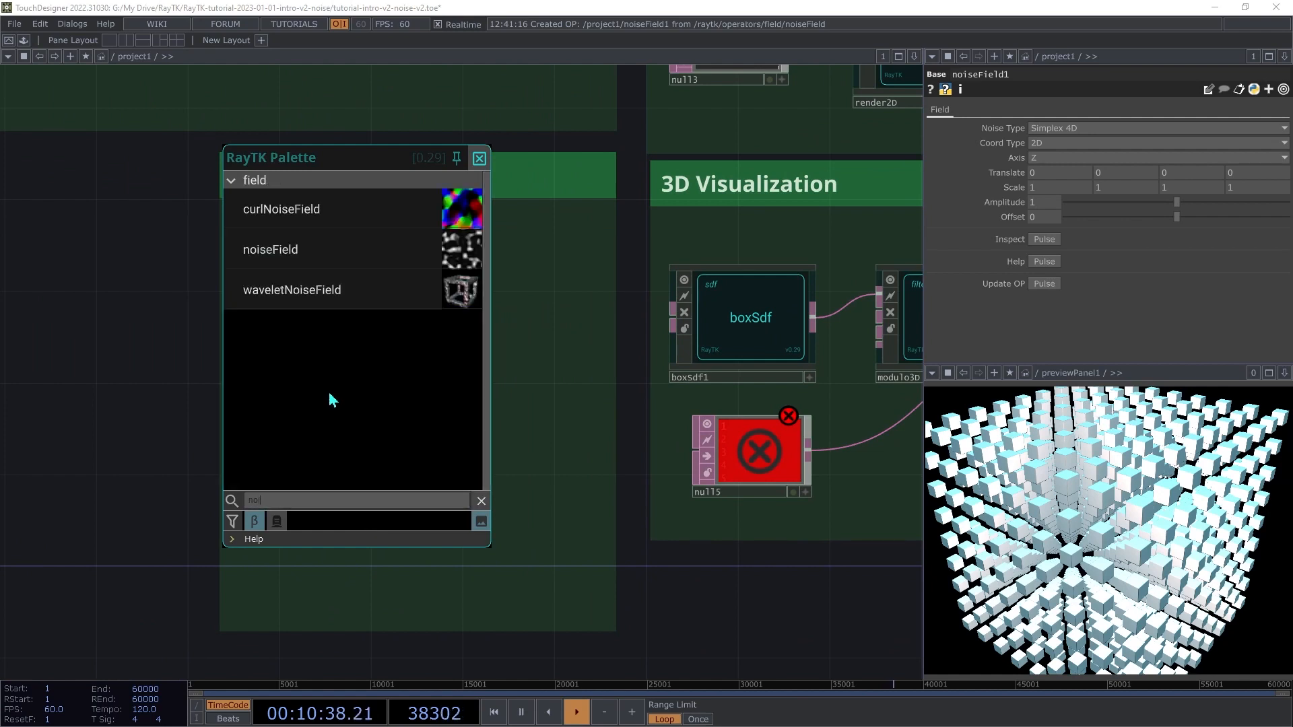
left_click(314, 253)
left_click(512, 382)
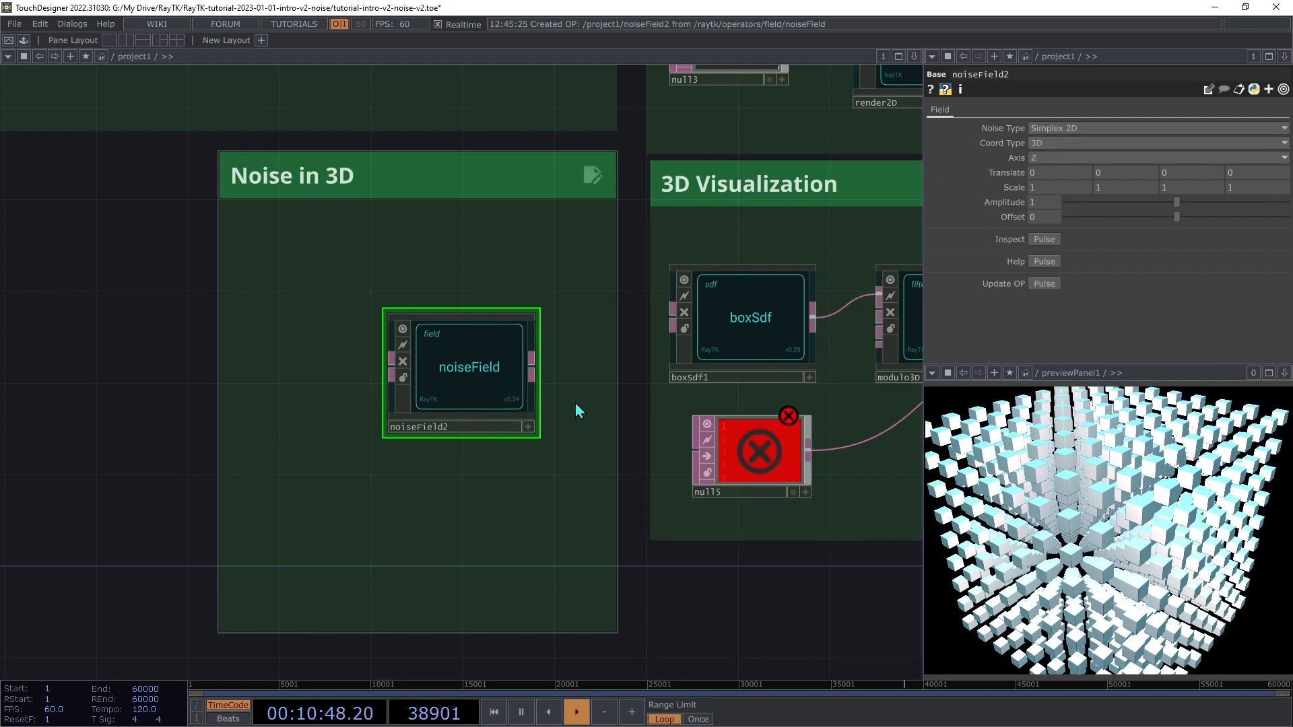
left_click_drag(532, 366, 695, 450)
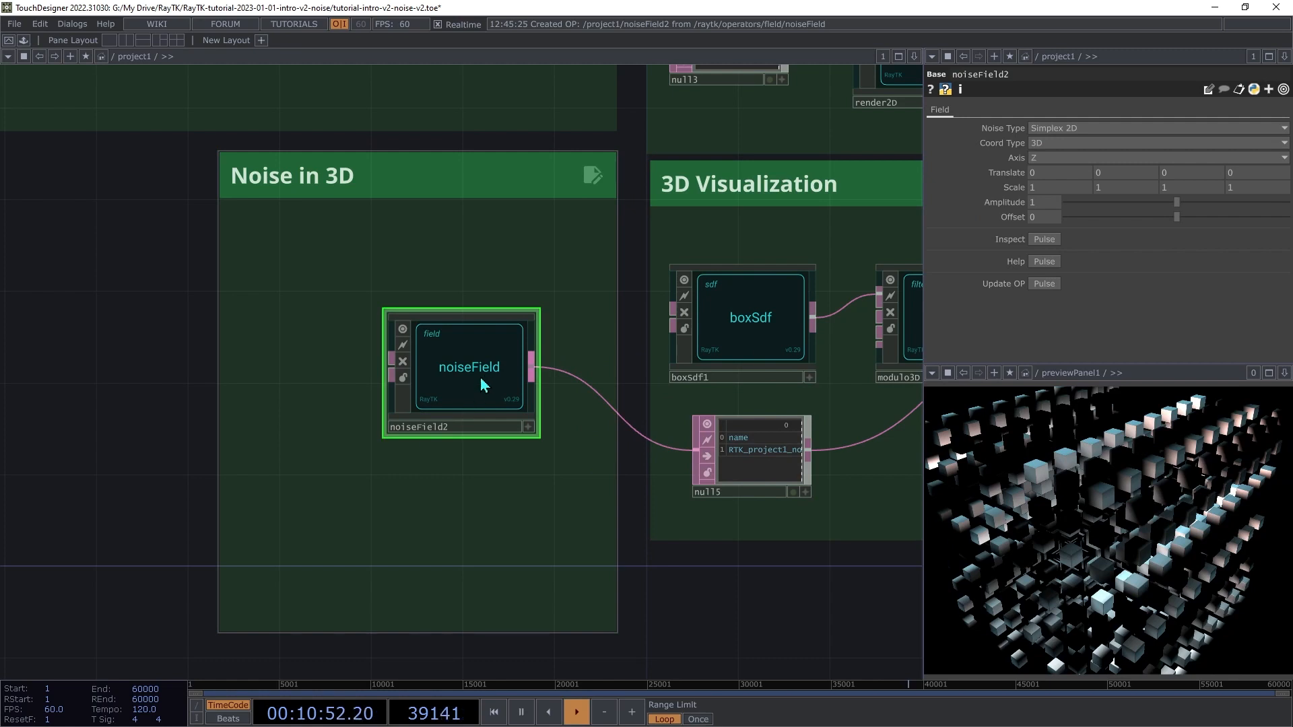
left_click_drag(482, 378, 476, 317)
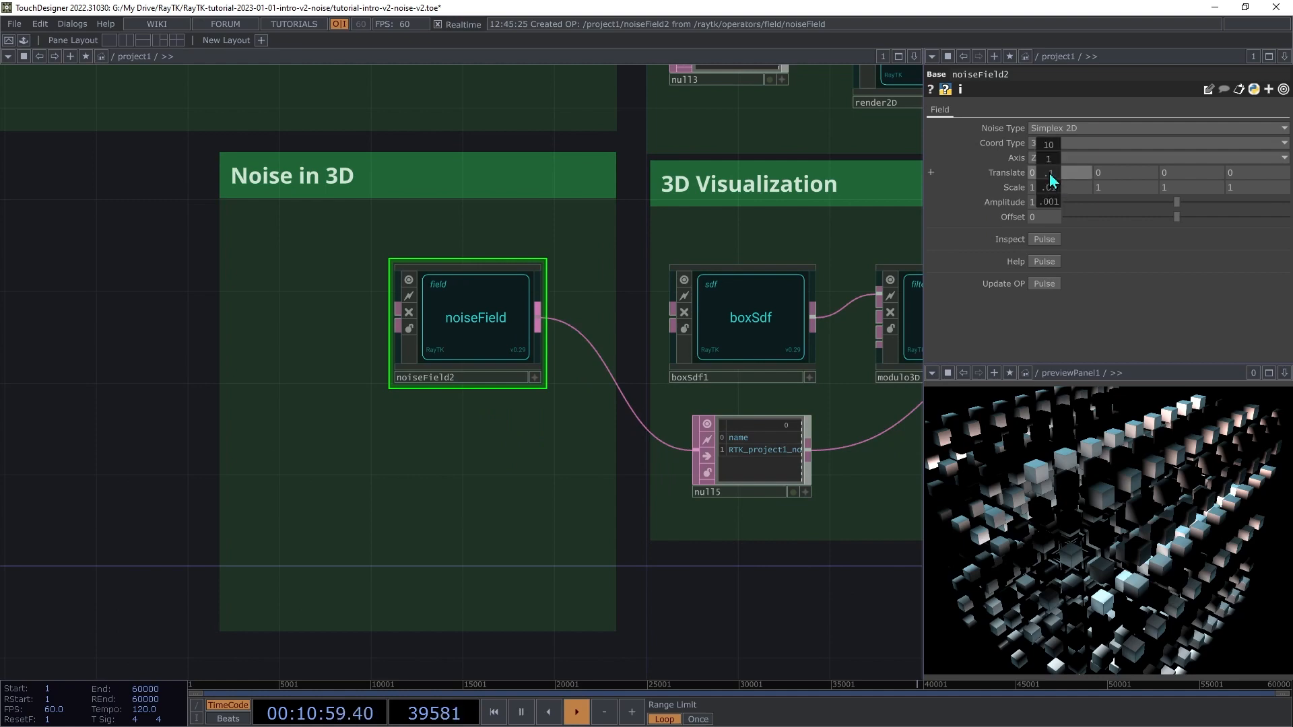
Step: Try varying noiseField2's translate values and switching its axis to Y, and return the axis to Z
middle_click_drag(1123, 177, 1121, 161)
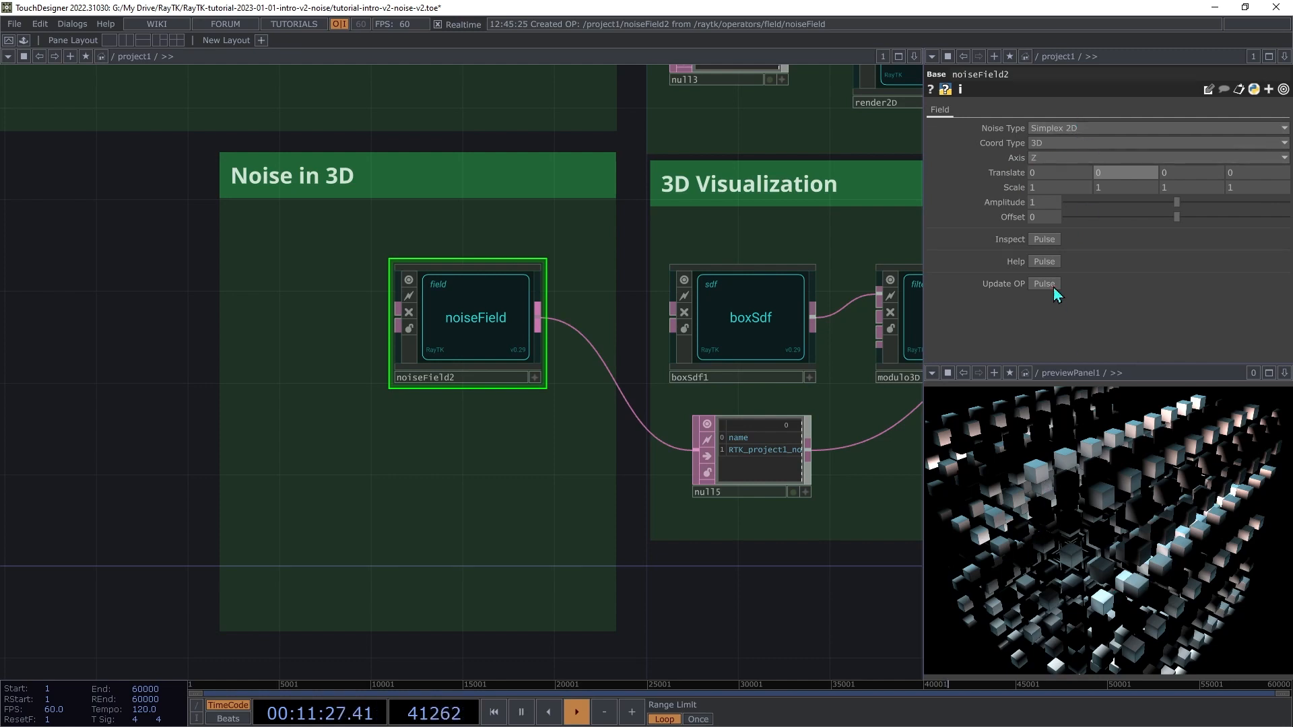
left_click(1041, 160)
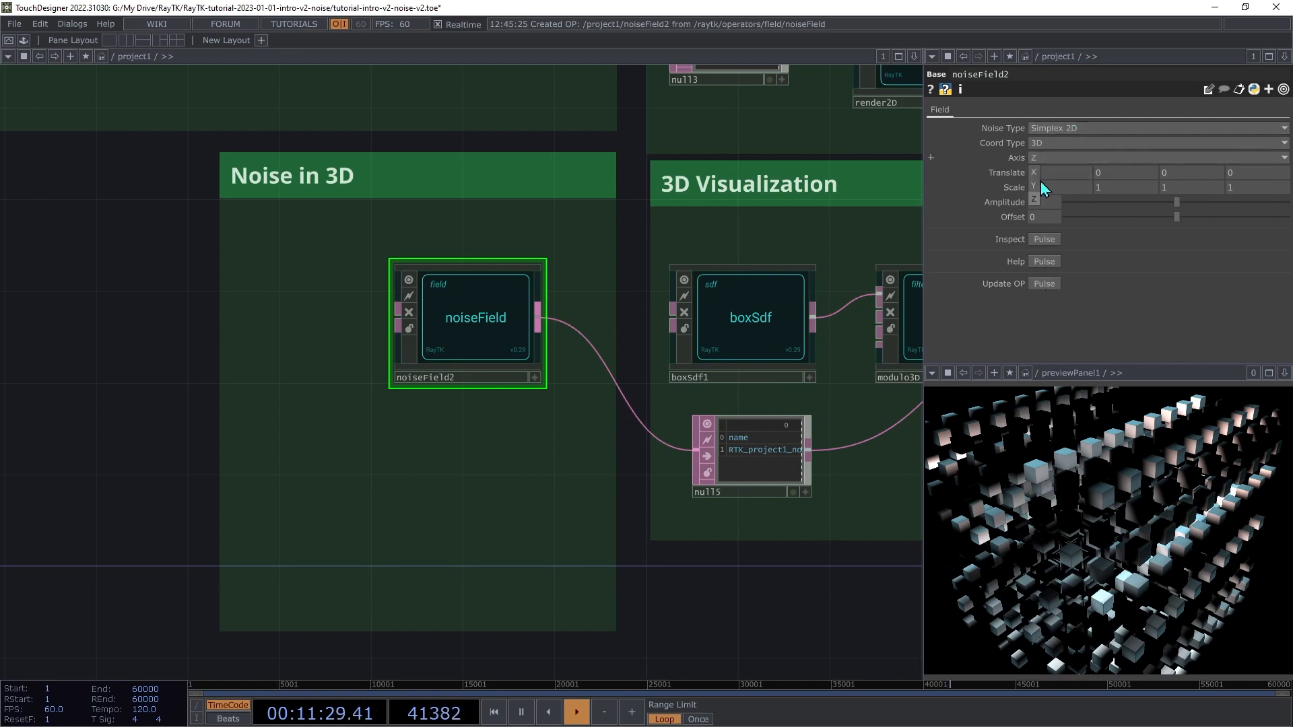
left_click(1037, 188)
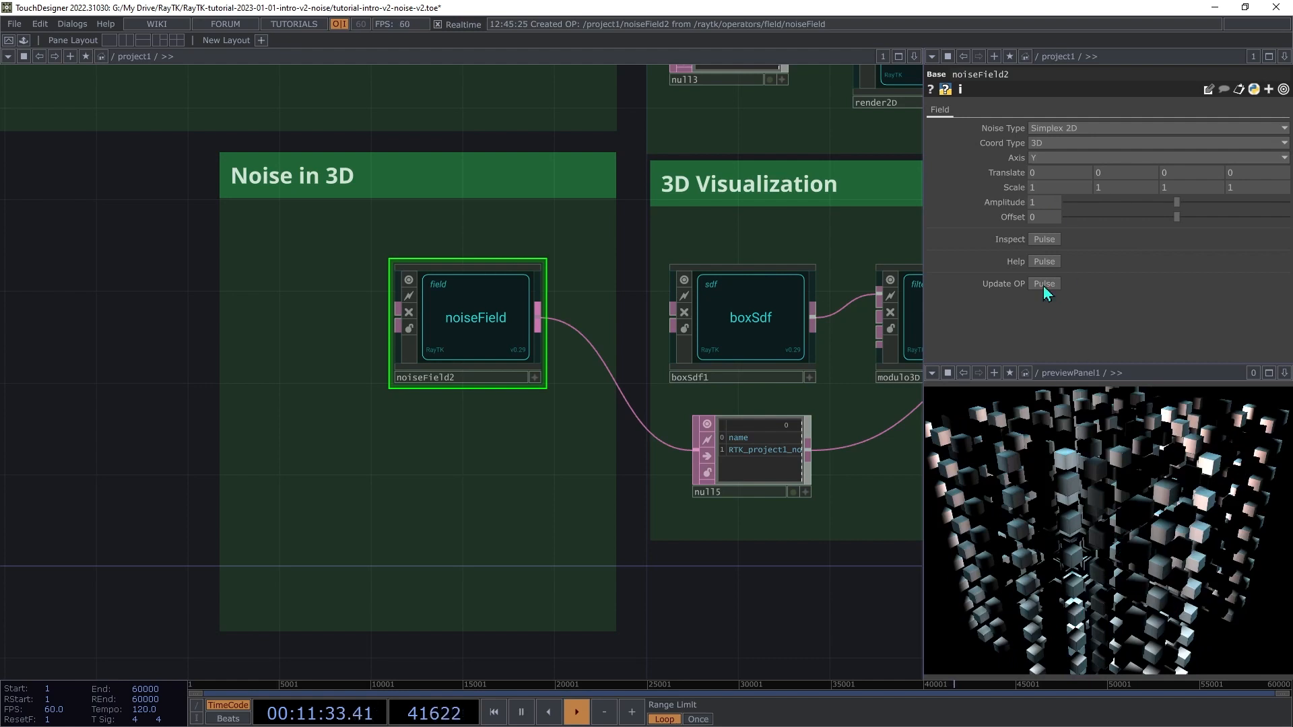
left_click(1037, 164)
left_click(1035, 200)
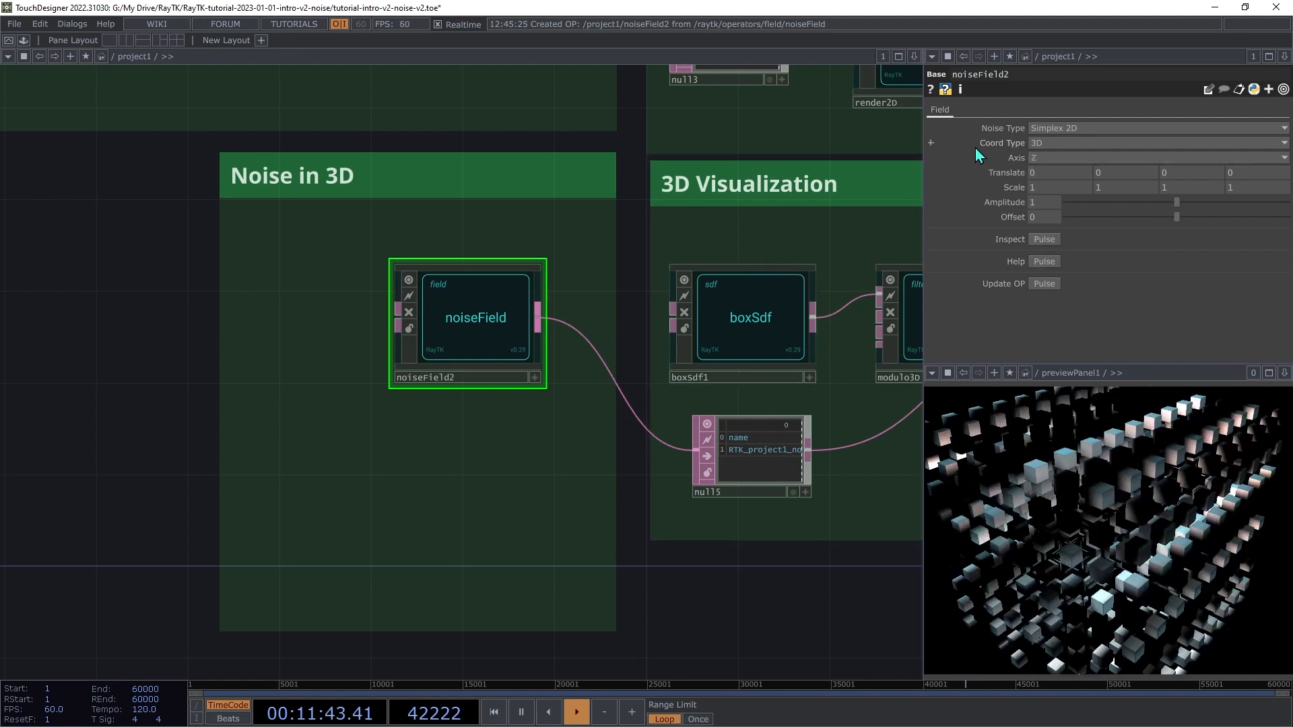
Step: Try the Simplex 3D noise type on noiseField2 and vary its translate and scale values
left_click(1061, 129)
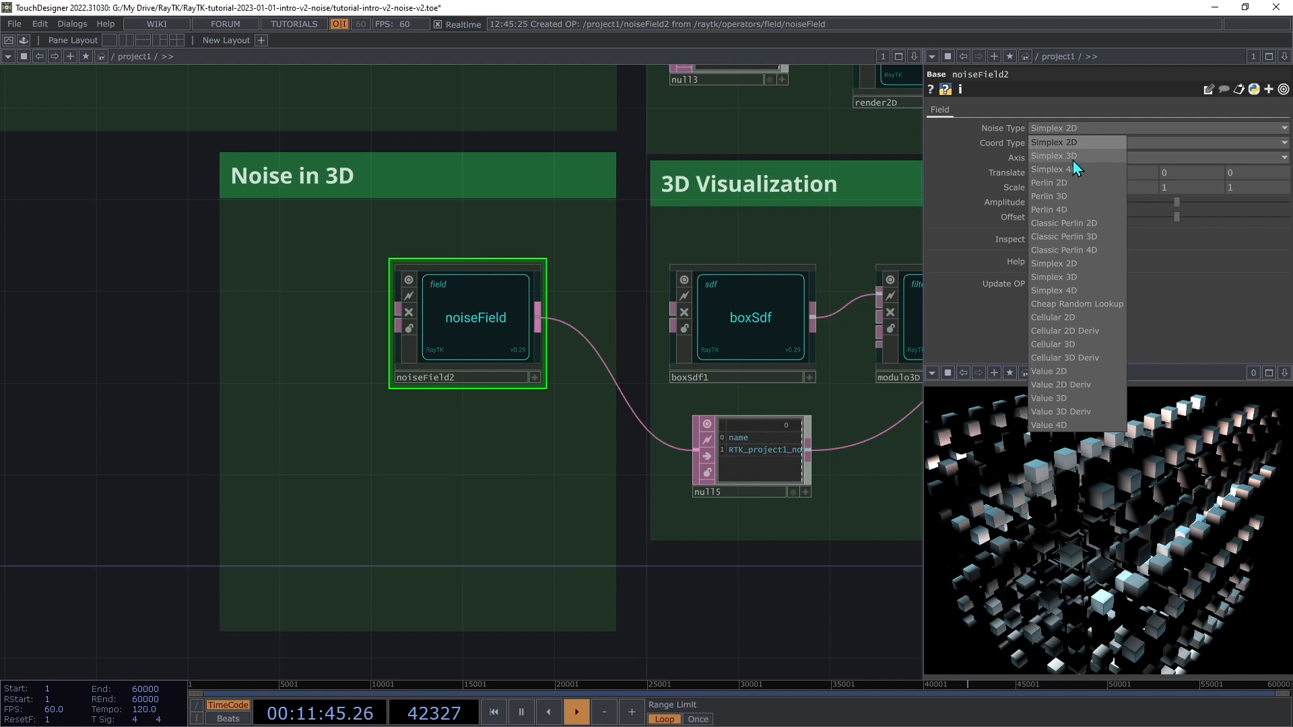
left_click(1073, 159)
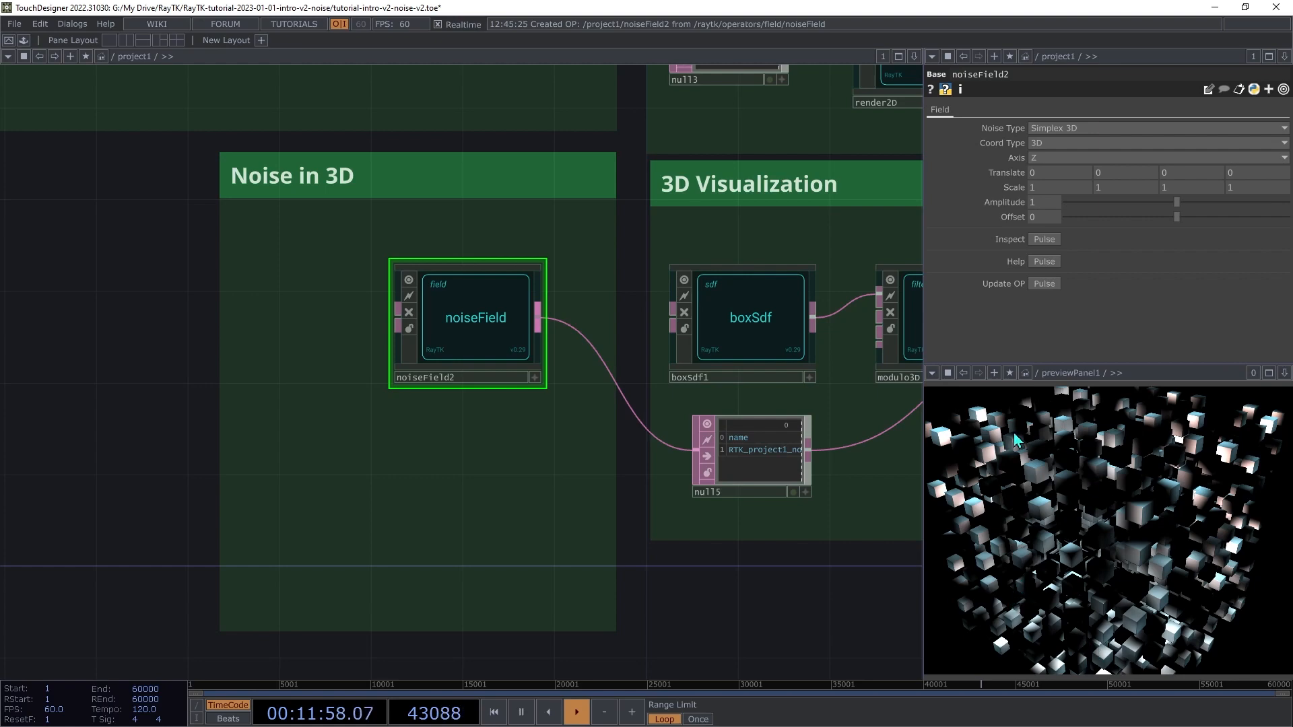
middle_click_drag(1062, 182, 1172, 190)
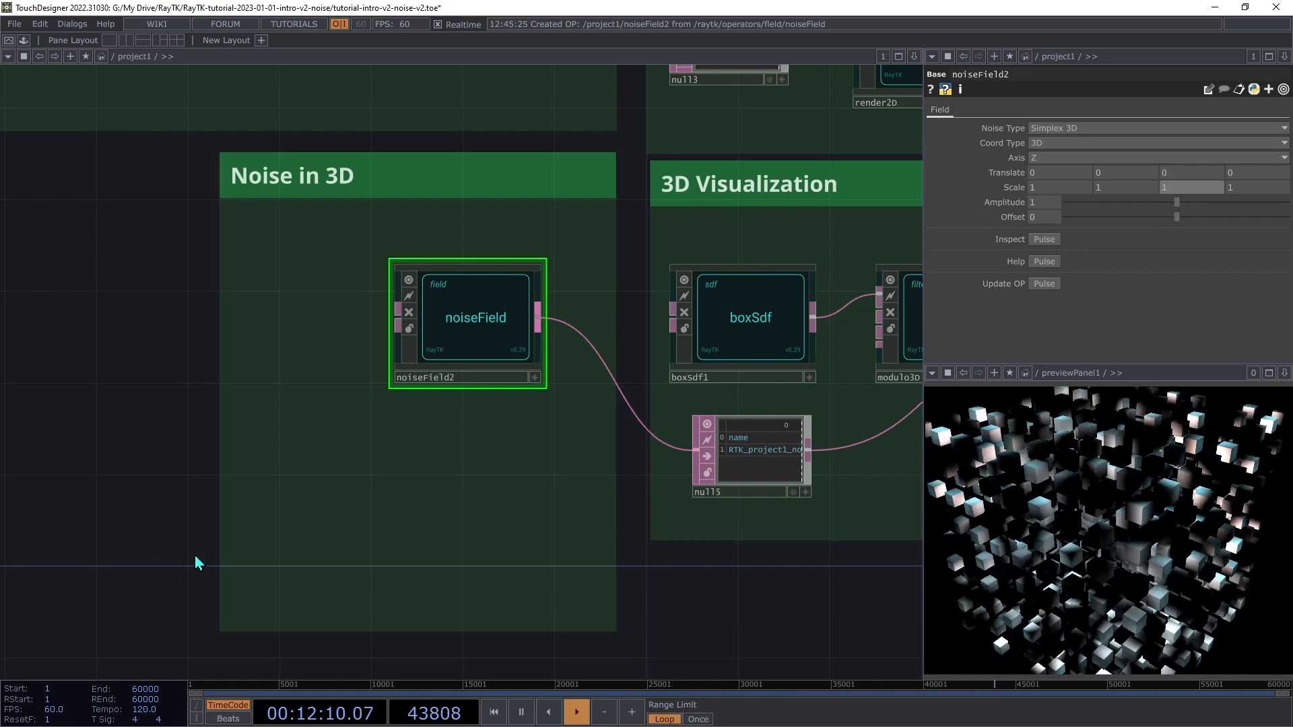
Step: Set noiseField2's noise type to Simplex 4D and try varying its fourth translate value
left_click(1062, 130)
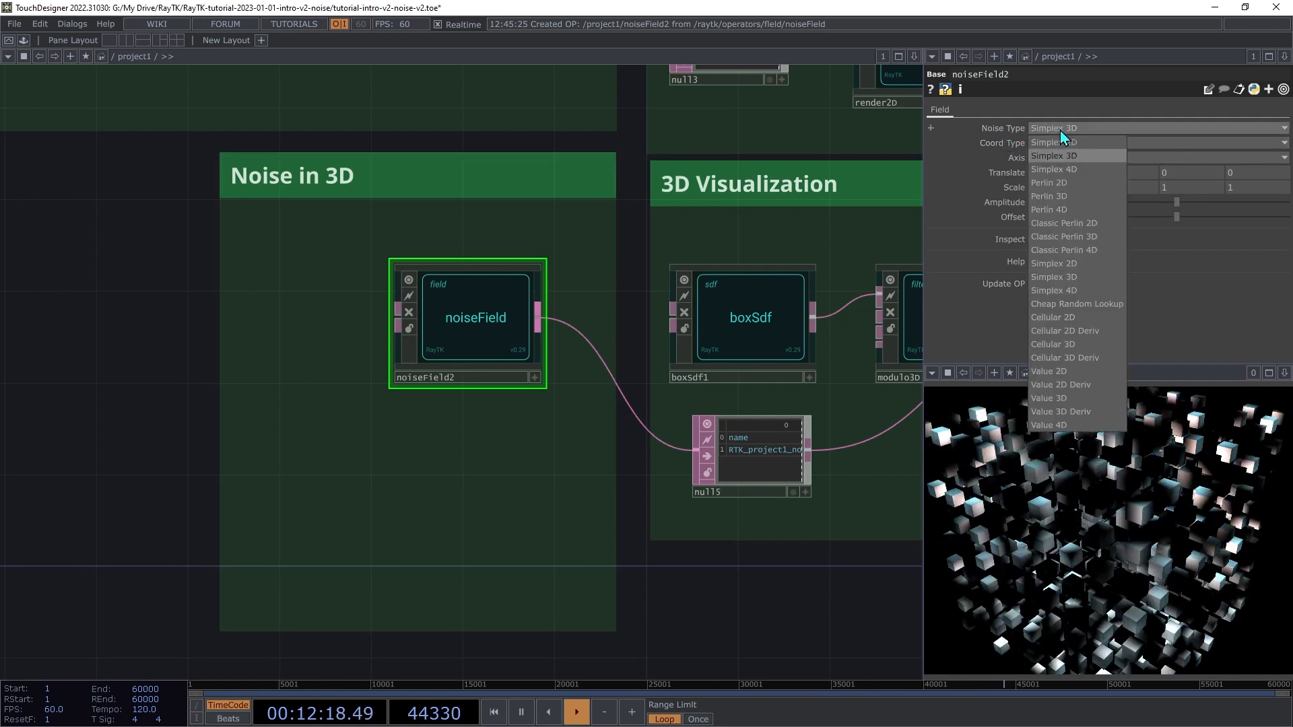
left_click(1085, 170)
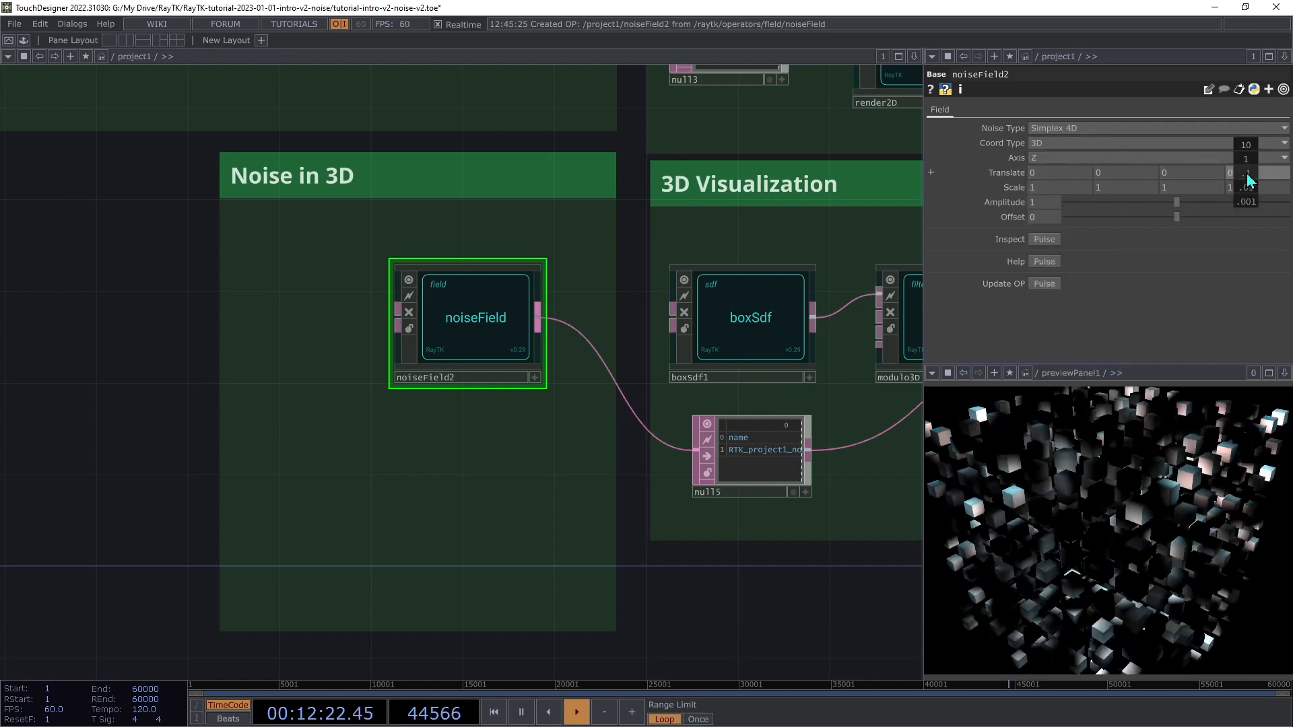
middle_click_drag(1246, 173, 1246, 147)
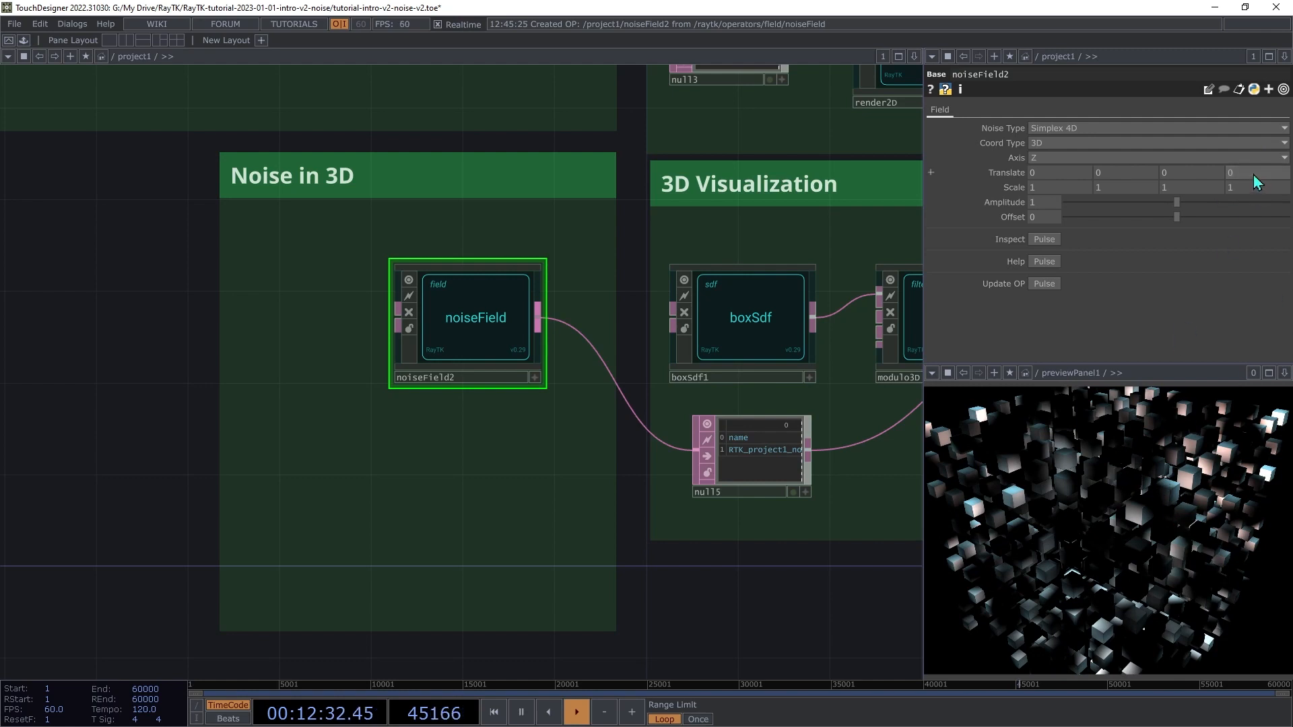
middle_click_drag(1247, 159, 1256, 145)
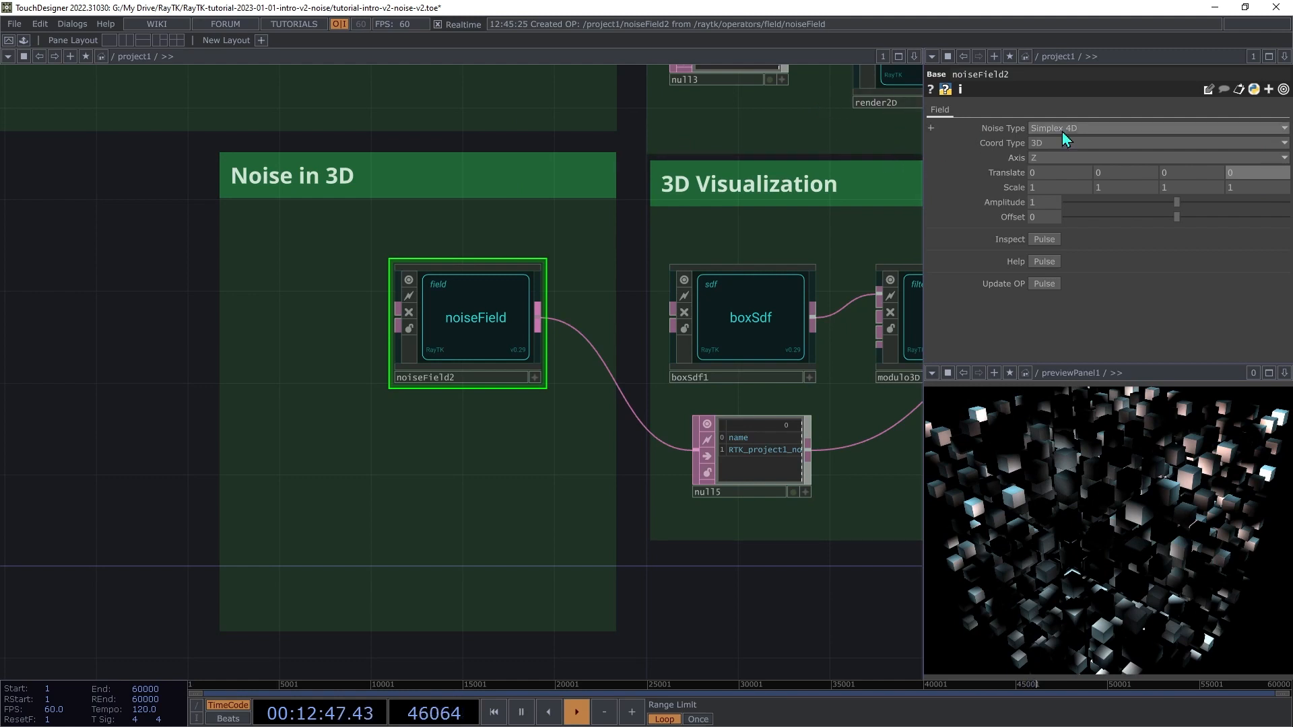
left_click(1043, 129)
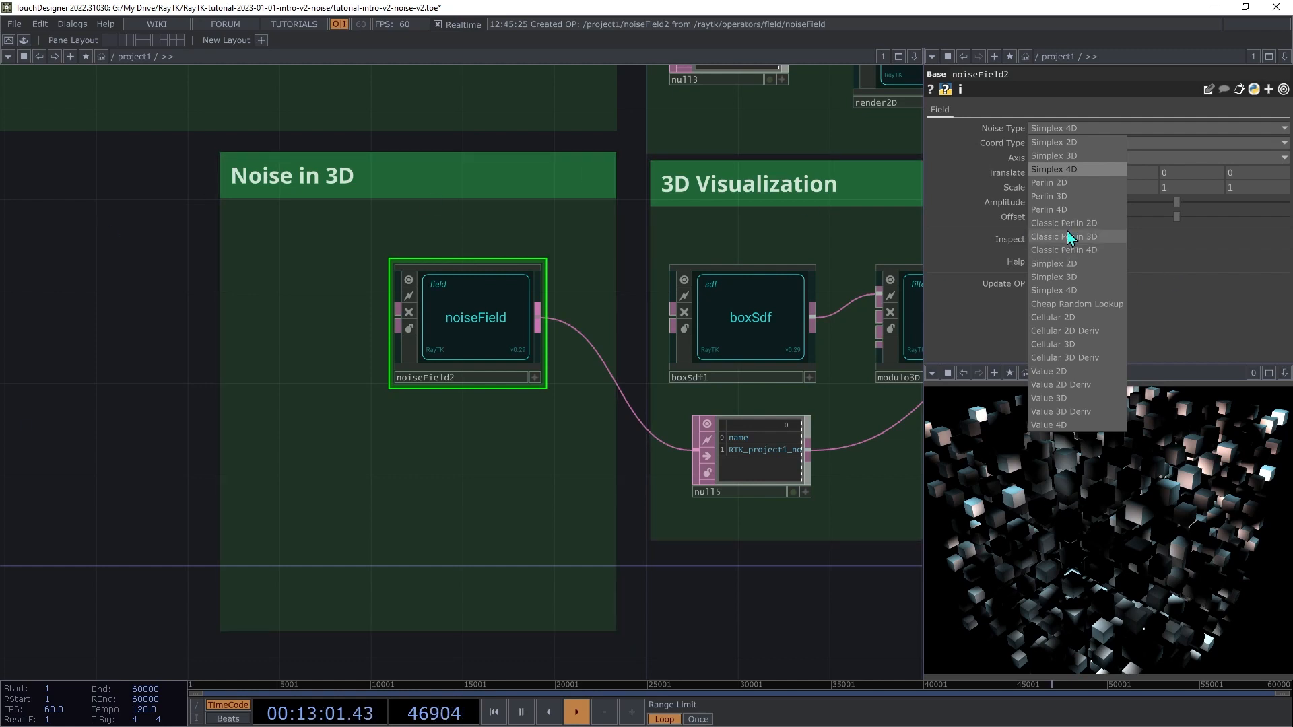
left_click(1199, 276)
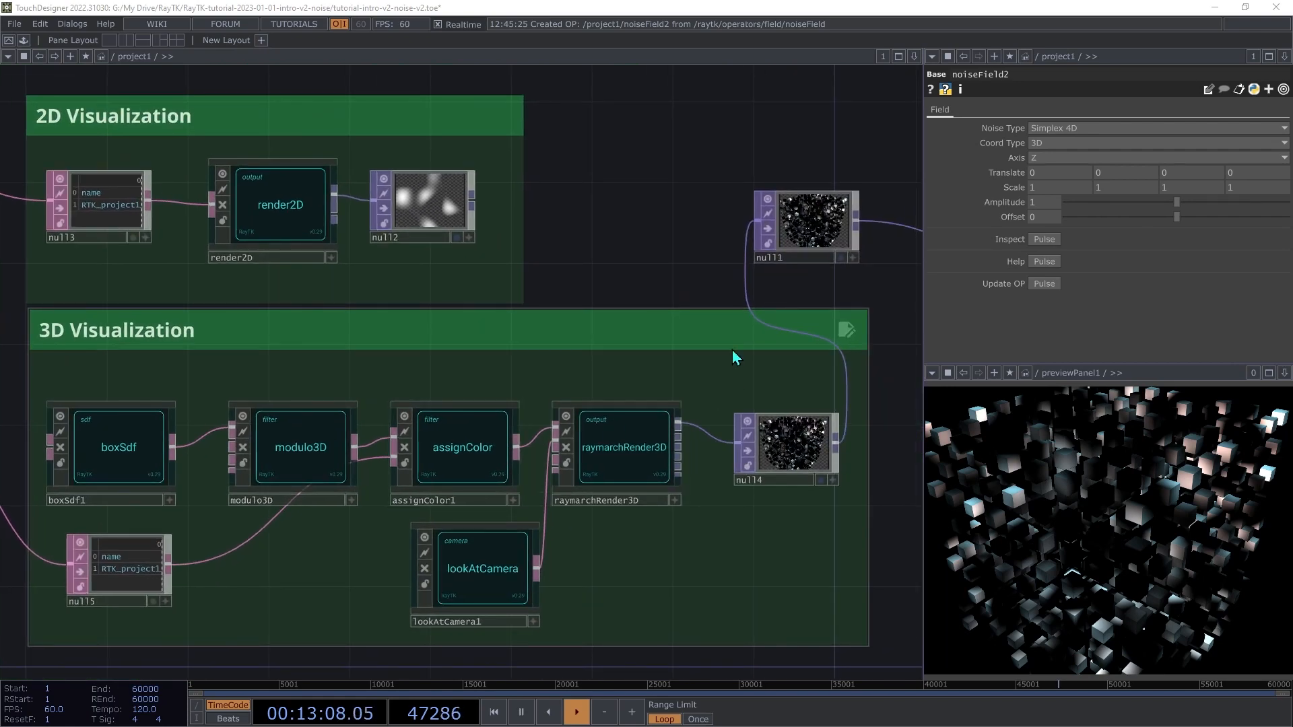
Step: Switch the preview back to the 2D render by connecting null2's output to null1
left_click_drag(471, 200, 761, 222)
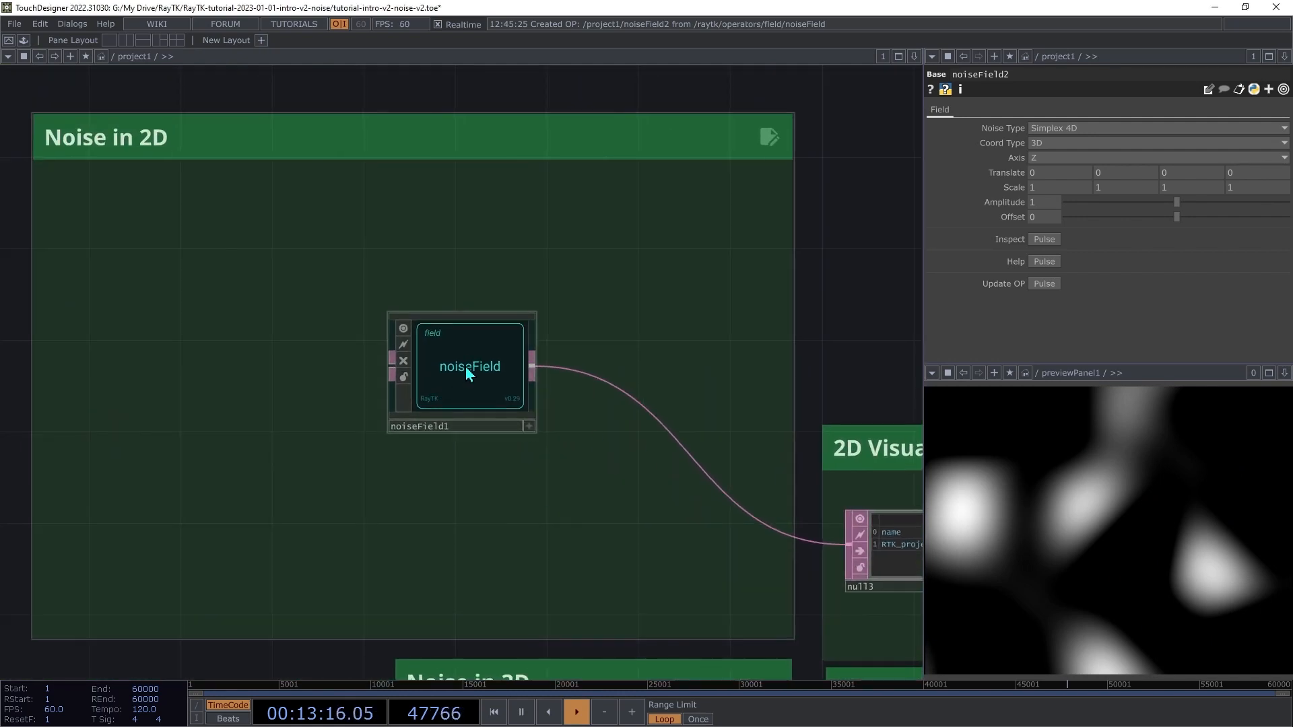
Step: Try the Cheap Random Lookup noise type on noiseField1 with a scale of 0.7, and return the scale to 1
left_click(466, 368)
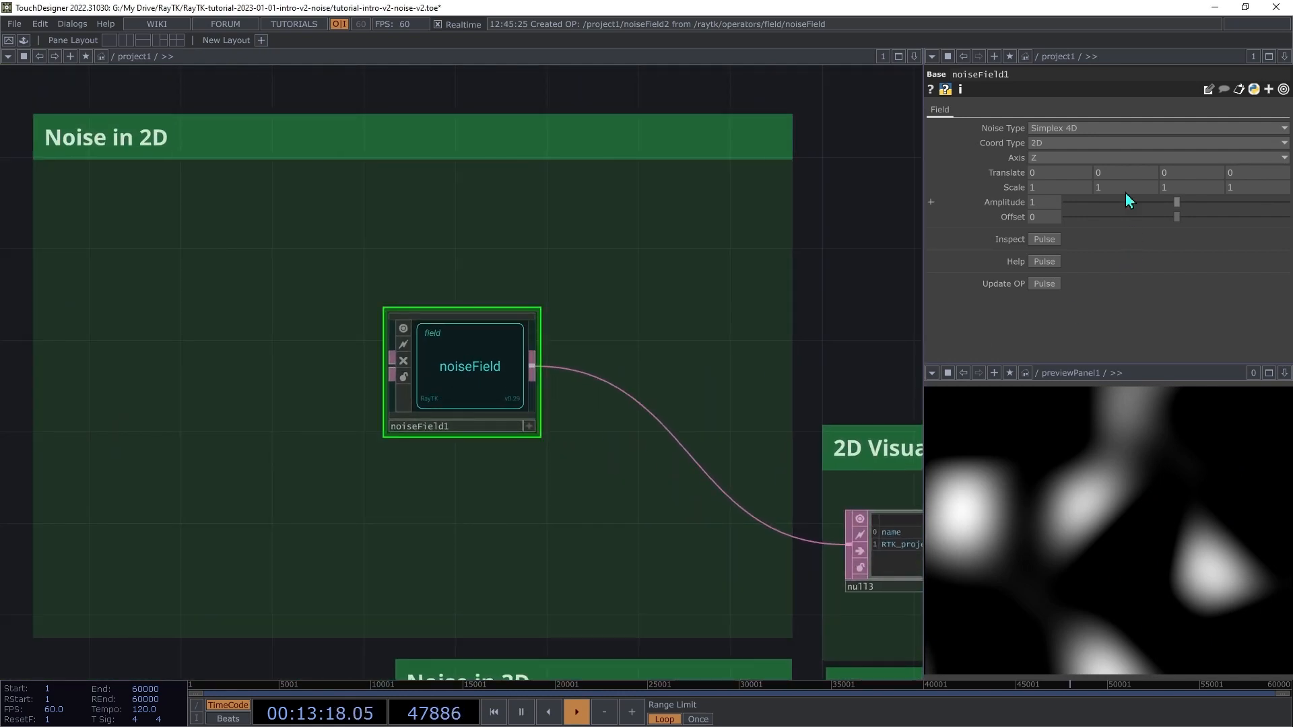
left_click(1048, 130)
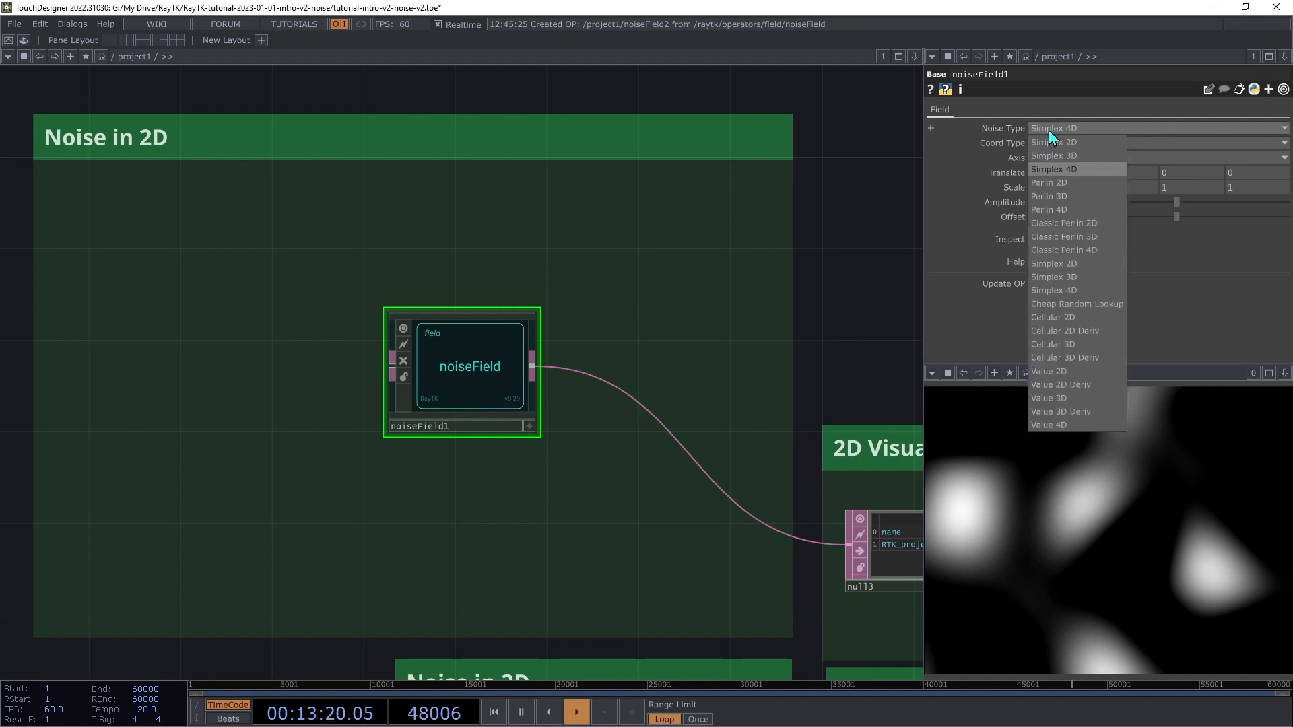
left_click(1065, 305)
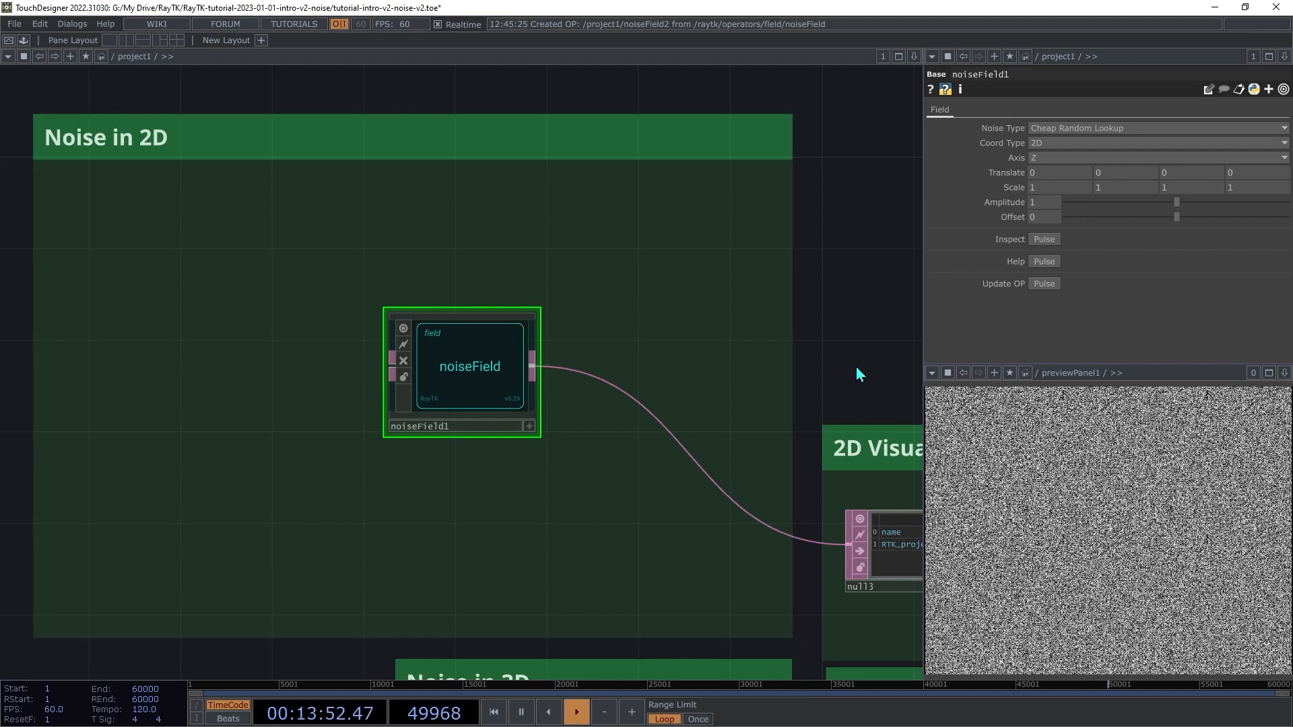
mouse_move(1012, 193)
middle_mouse_down()
mouse_move(1006, 162)
mouse_move(1011, 187)
middle_mouse_up()
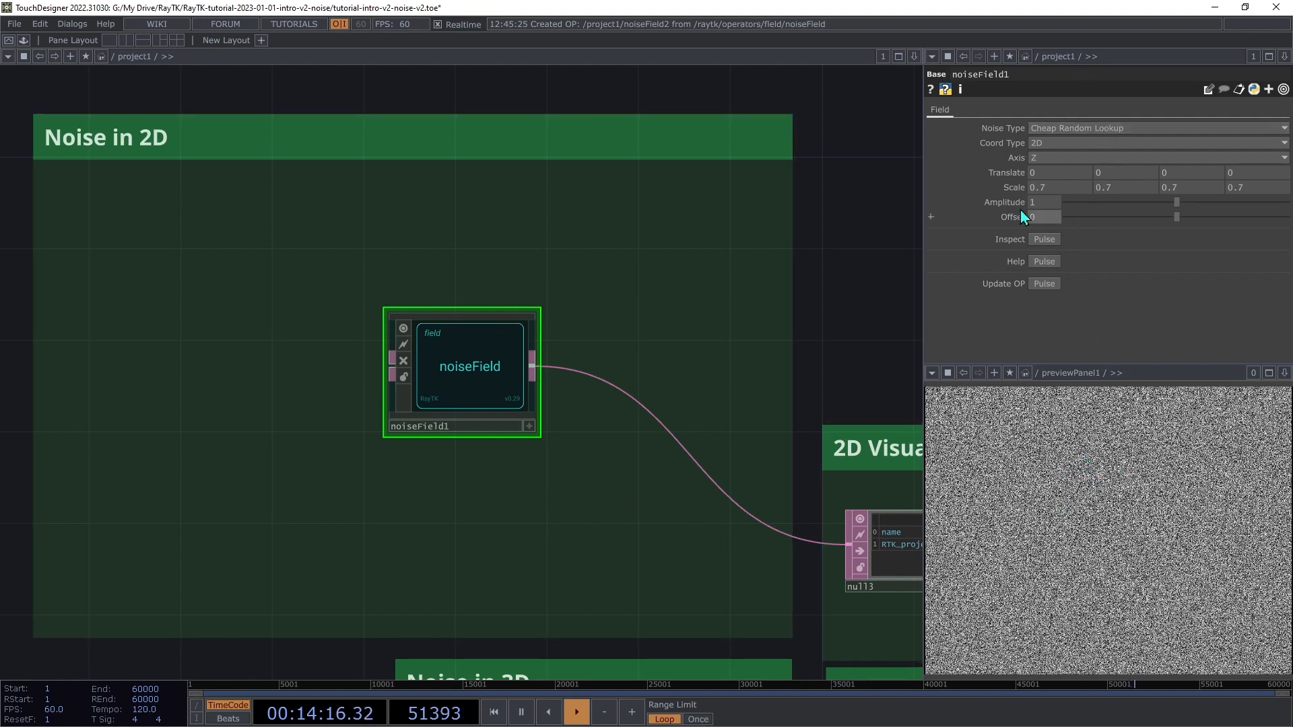
middle_click_drag(1008, 189, 1006, 162)
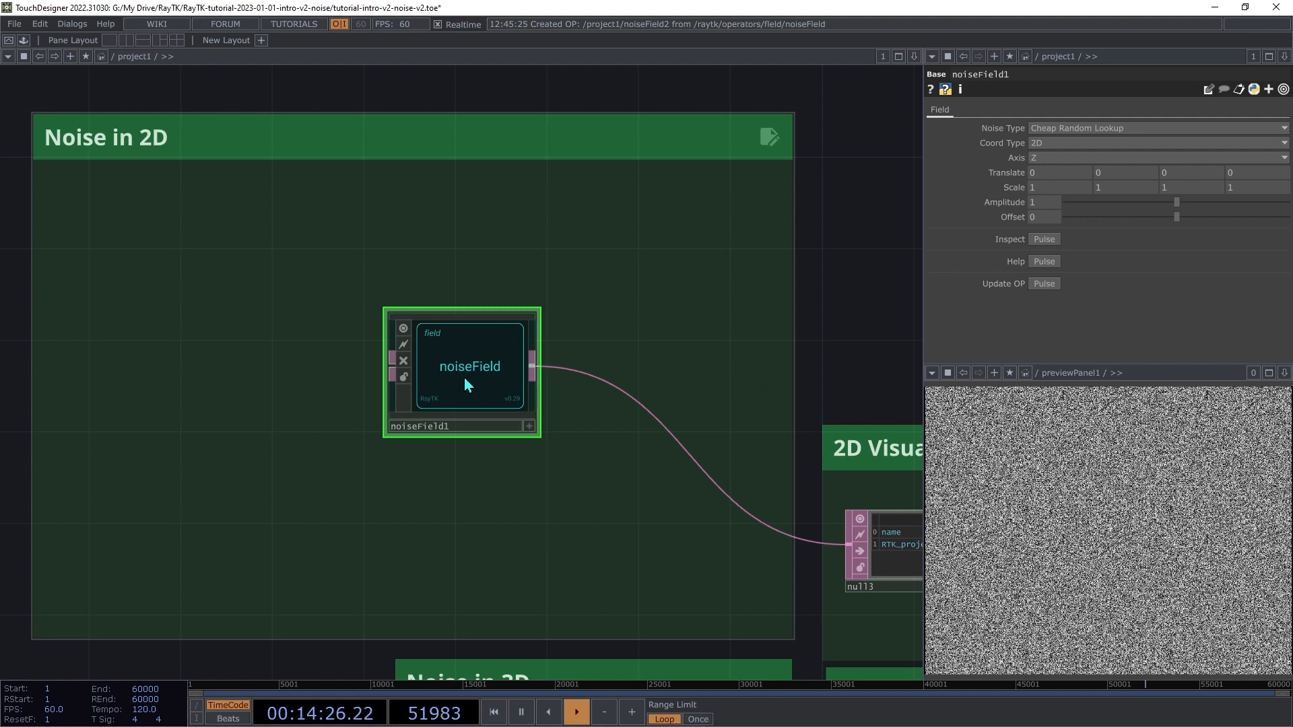
Step: Set noiseField1's noise type to Cellular 3D and all its scale values to 0.4
left_click(1051, 128)
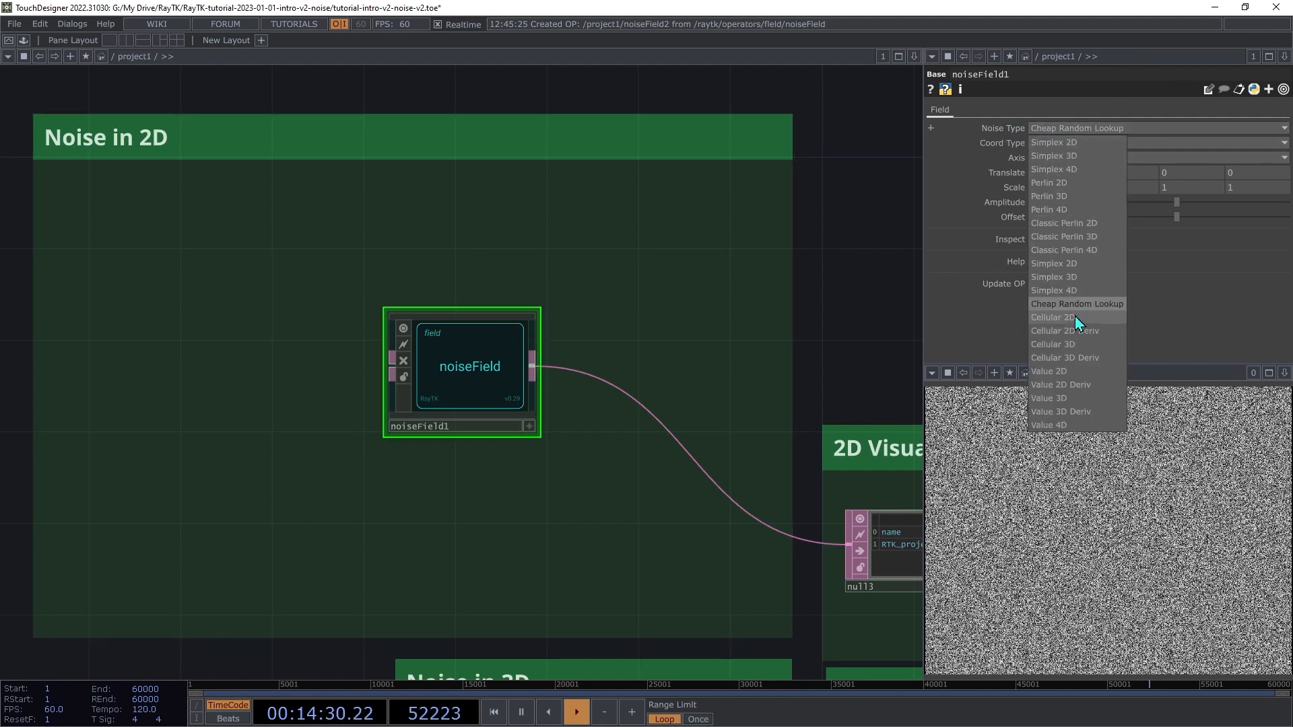
left_click(694, 145)
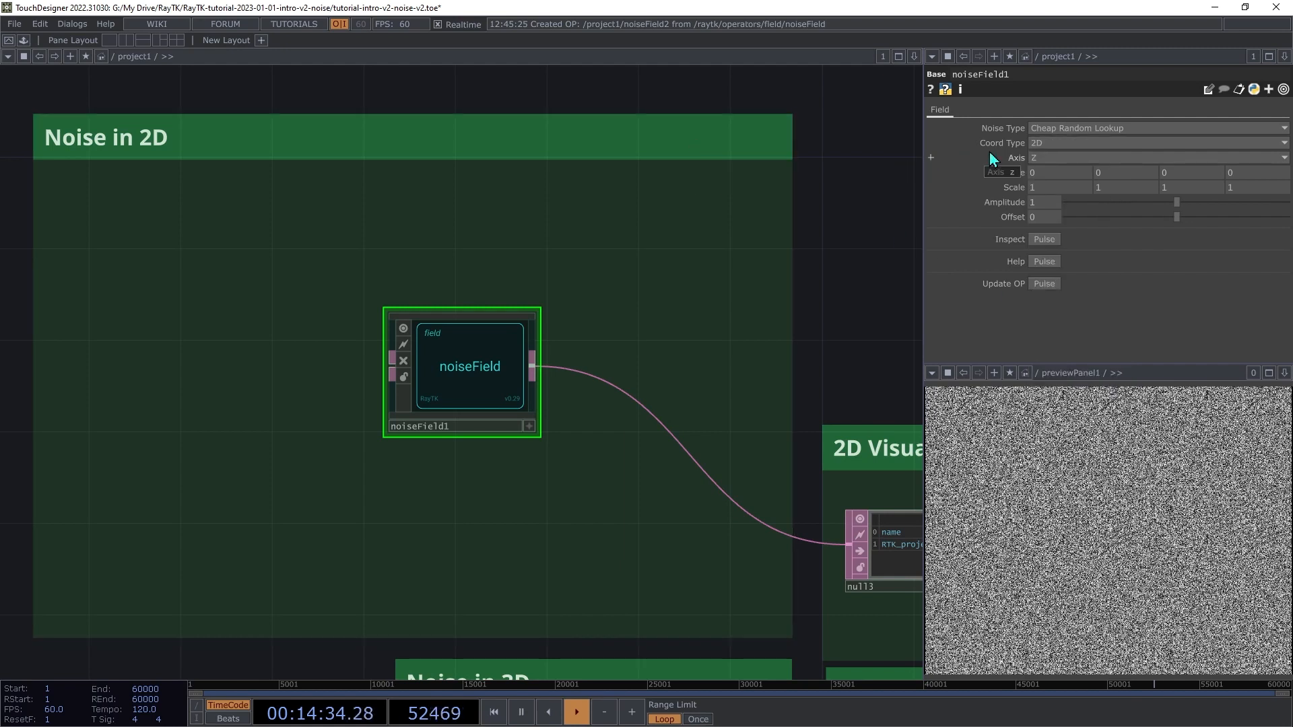
left_click(1046, 128)
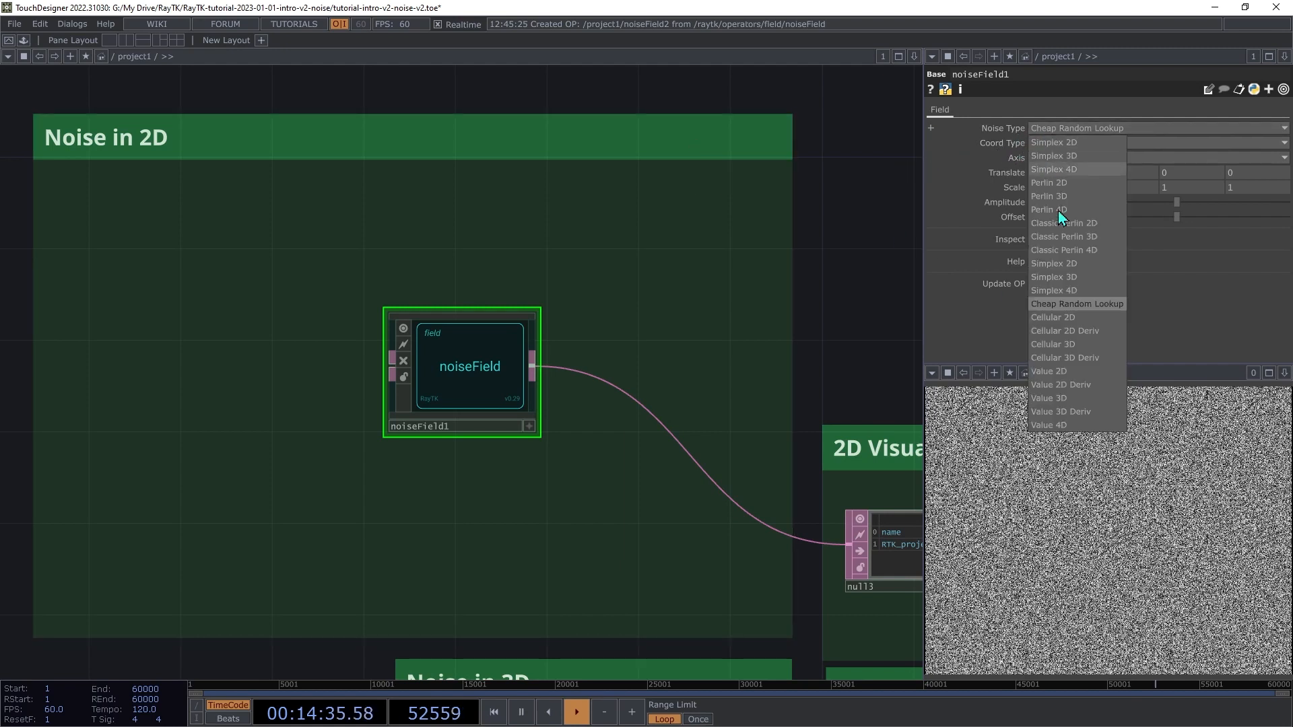
left_click(1064, 345)
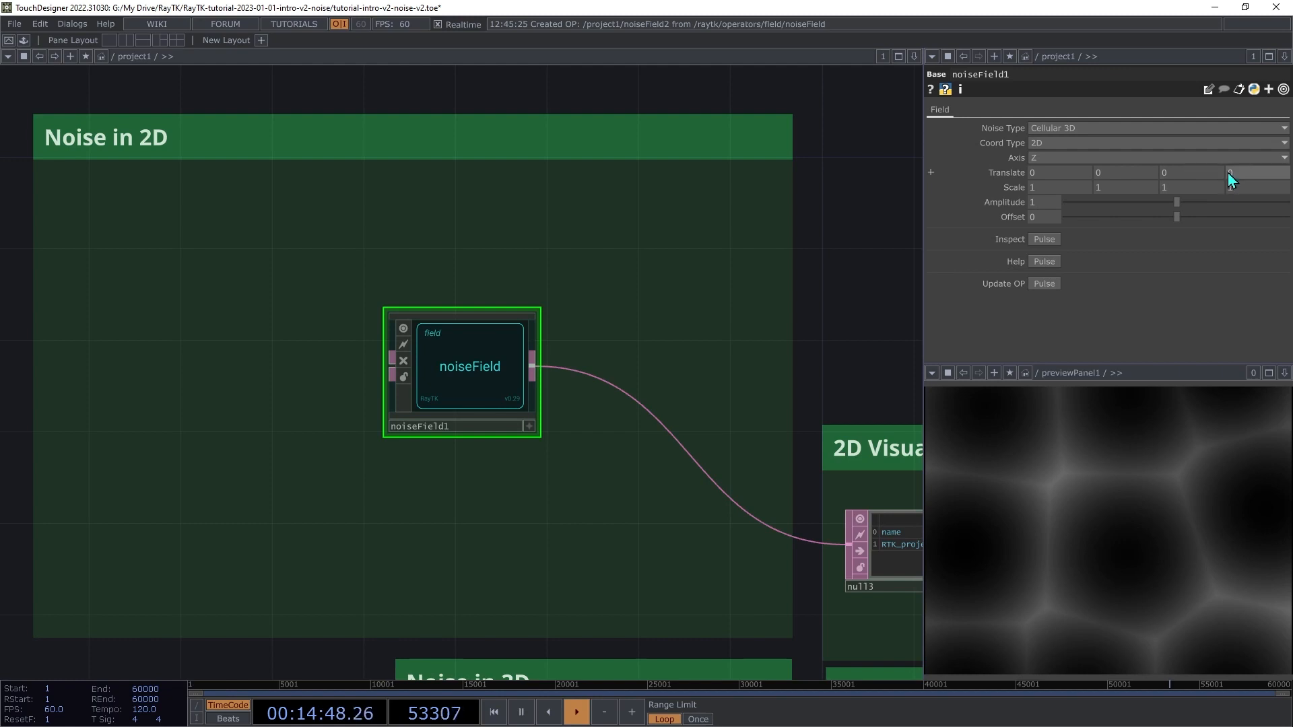
mouse_move(1032, 189)
middle_mouse_down()
mouse_move(963, 173)
mouse_move(1037, 173)
mouse_move(1022, 196)
middle_mouse_up()
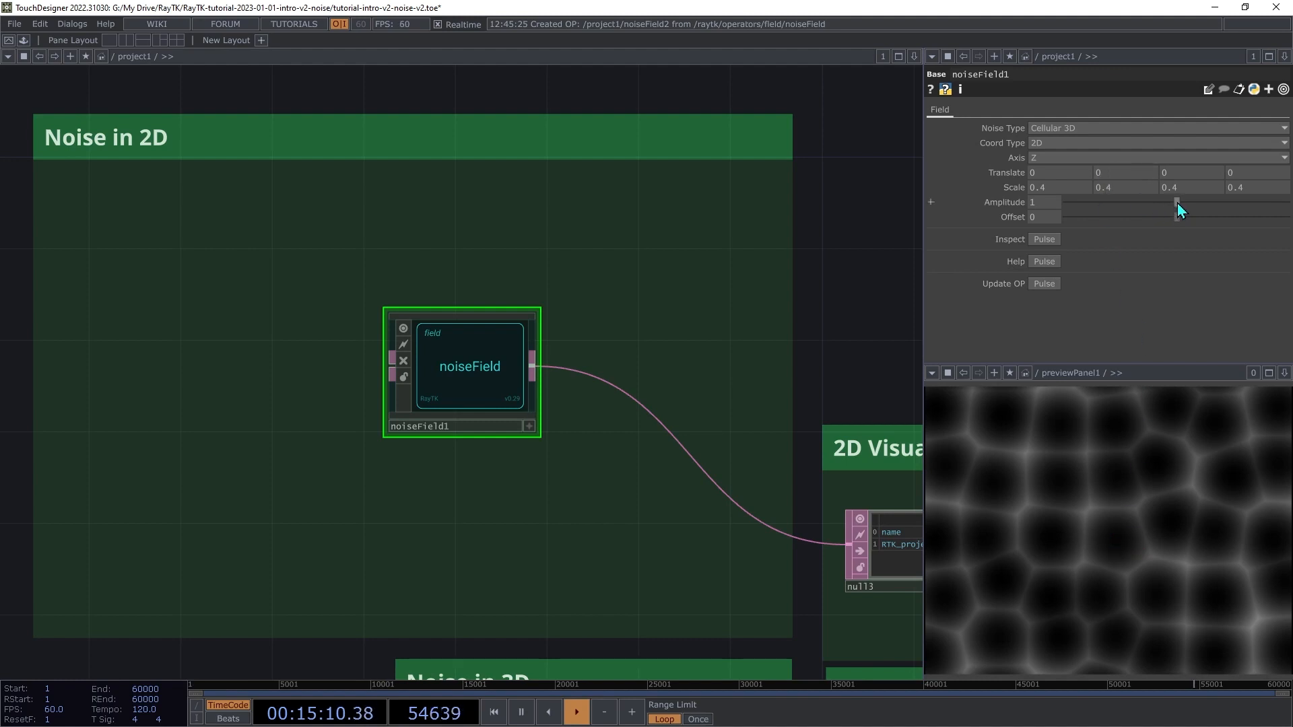
Step: Try an amplitude of 0.976 and an offset of 0.195 on noiseField1, and undo both changes
left_click_drag(1180, 205, 1203, 240)
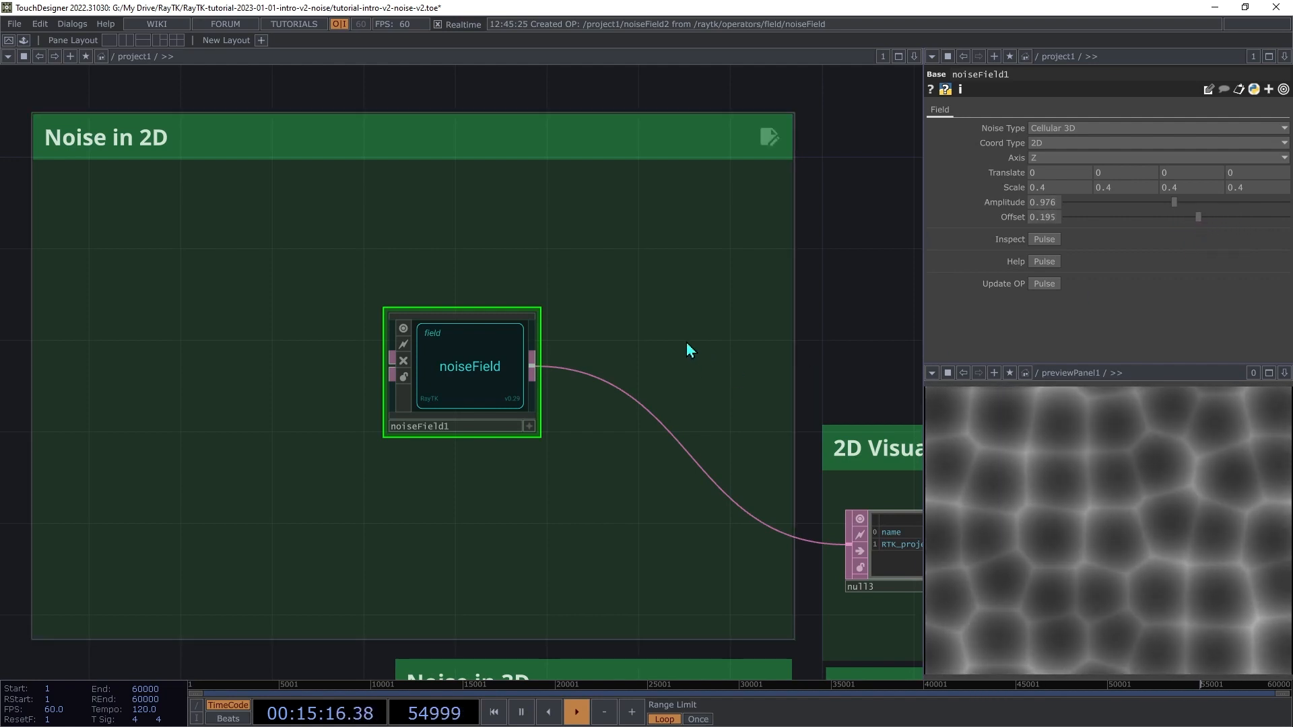
key("ctrl+z")
key("ctrl+z")
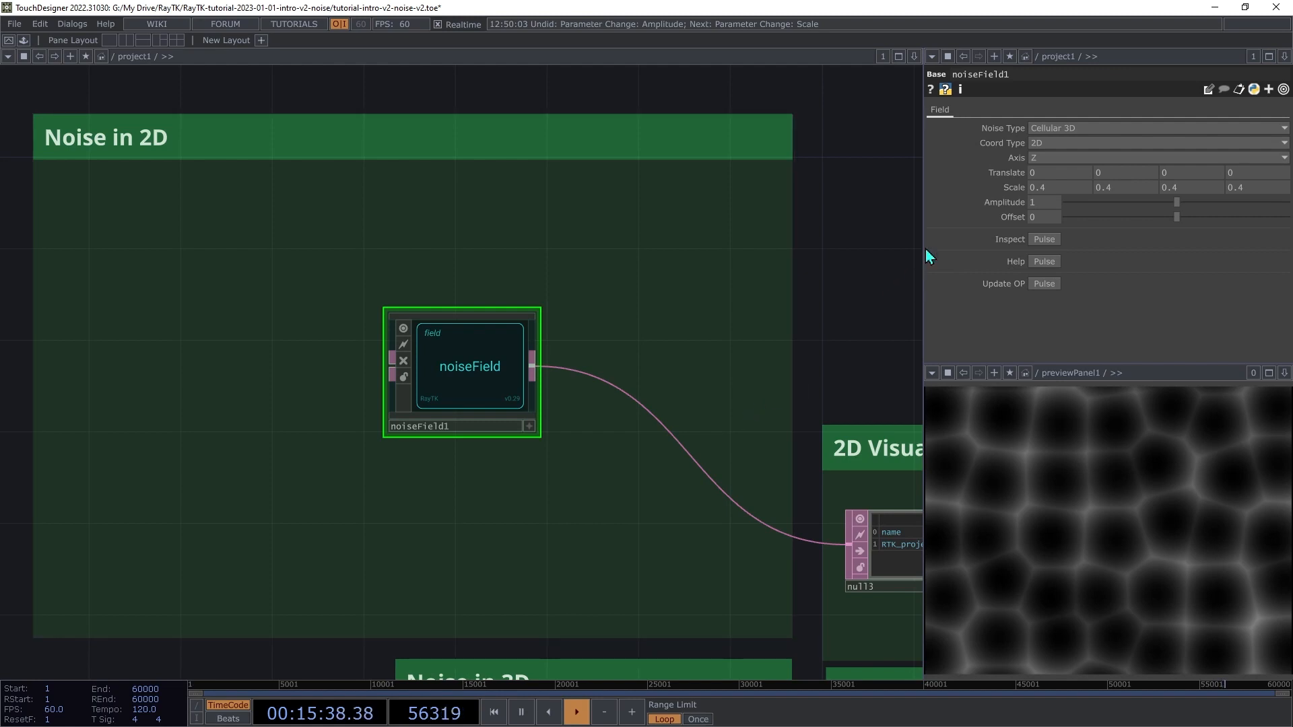
Step: Set noiseField1's noise type to Cellular 3D Deriv and show the preview as Normalized Split
left_click(1049, 128)
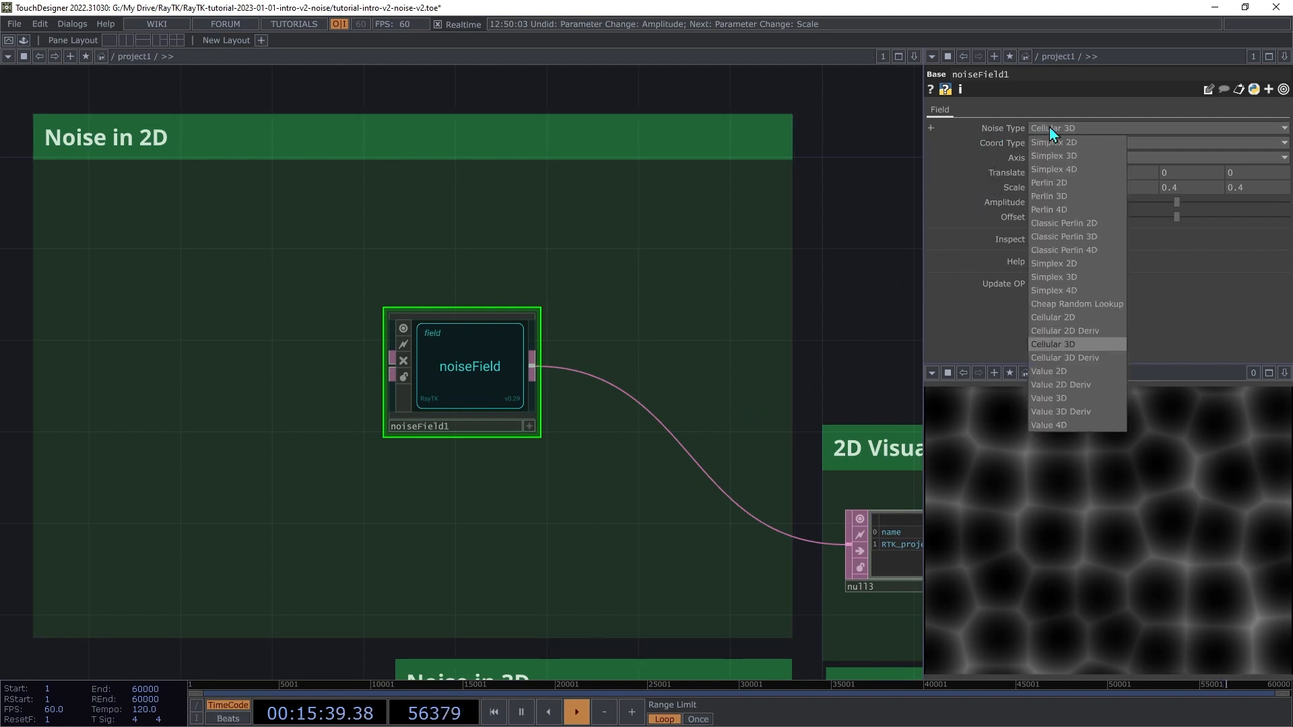
left_click(1093, 367)
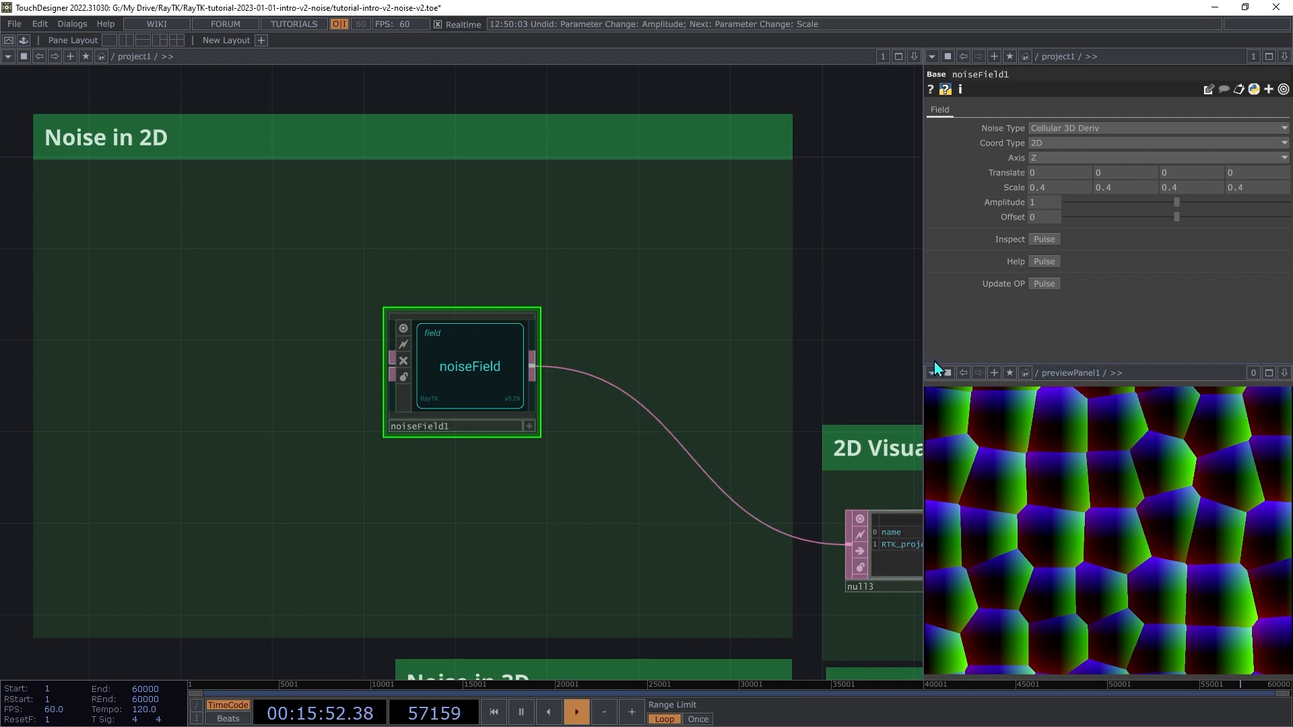
right_click(1098, 484)
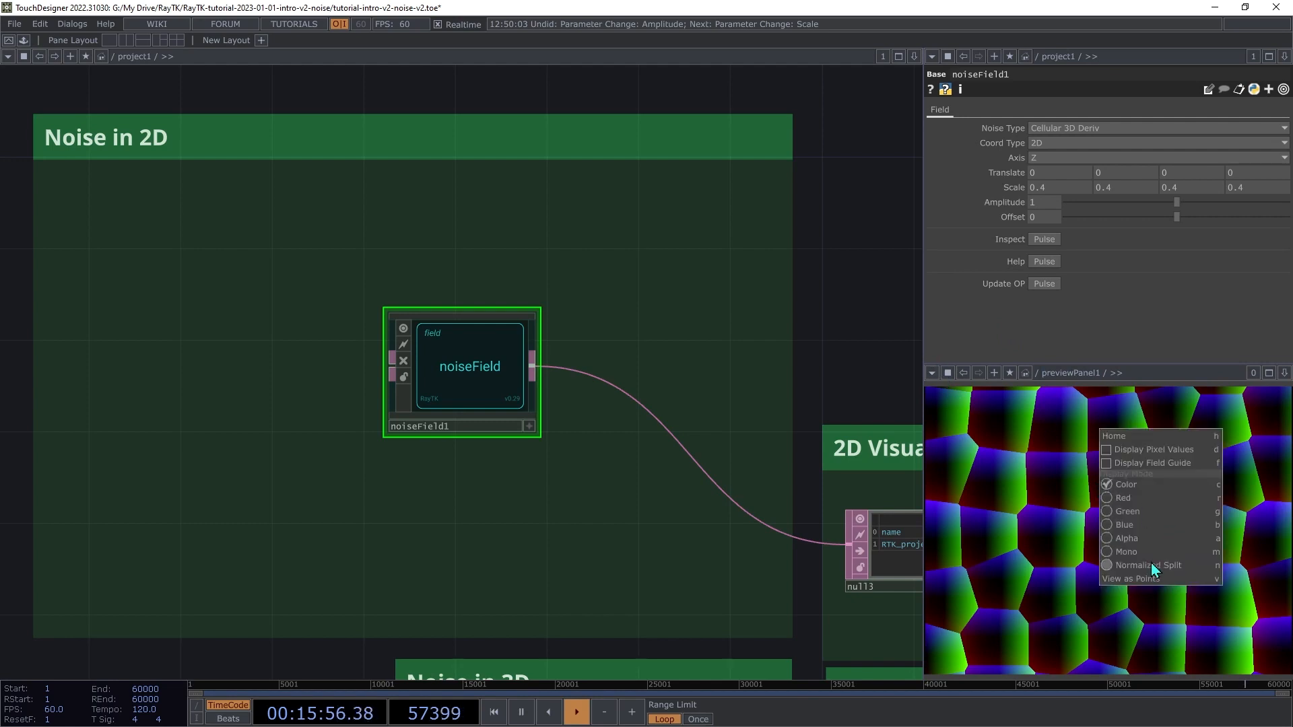
left_click(1112, 567)
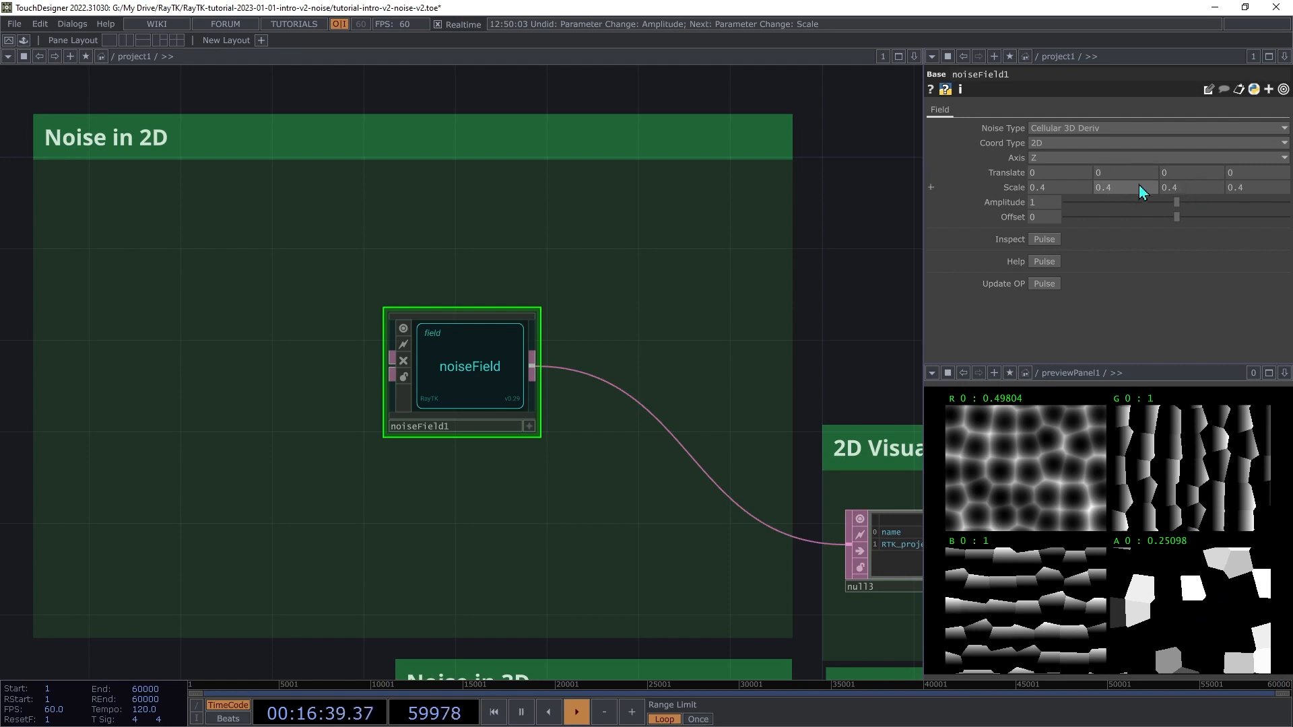
Step: Try shifting noiseField1's translate values on several axes and return them to 0
middle_click_drag(1181, 174, 1152, 181)
middle_click_drag(1056, 173, 931, 186)
mouse_move(1121, 172)
middle_mouse_down()
mouse_move(1138, 174)
mouse_move(1111, 175)
mouse_move(1122, 175)
middle_mouse_up()
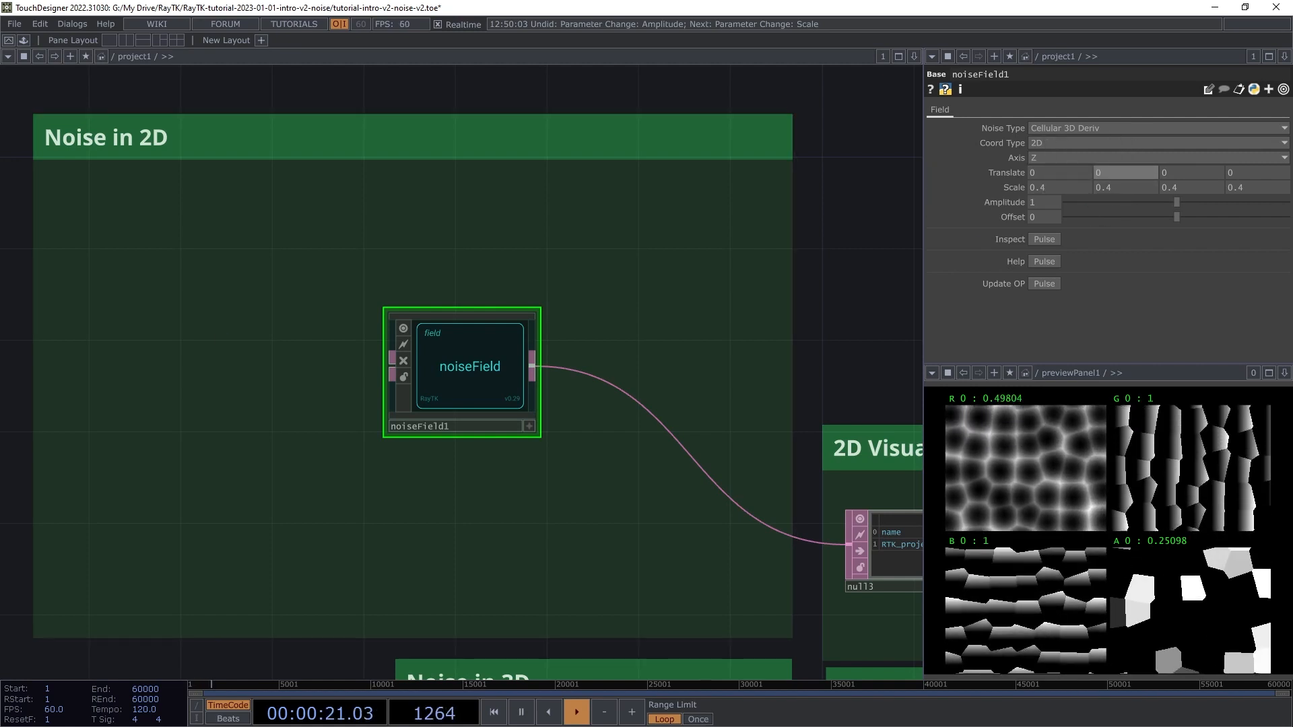
Step: Move noiseField1 up in the Noise in 2D box, and add a curlNoiseField below it that feeds null3 instead
left_click_drag(451, 377, 515, 261)
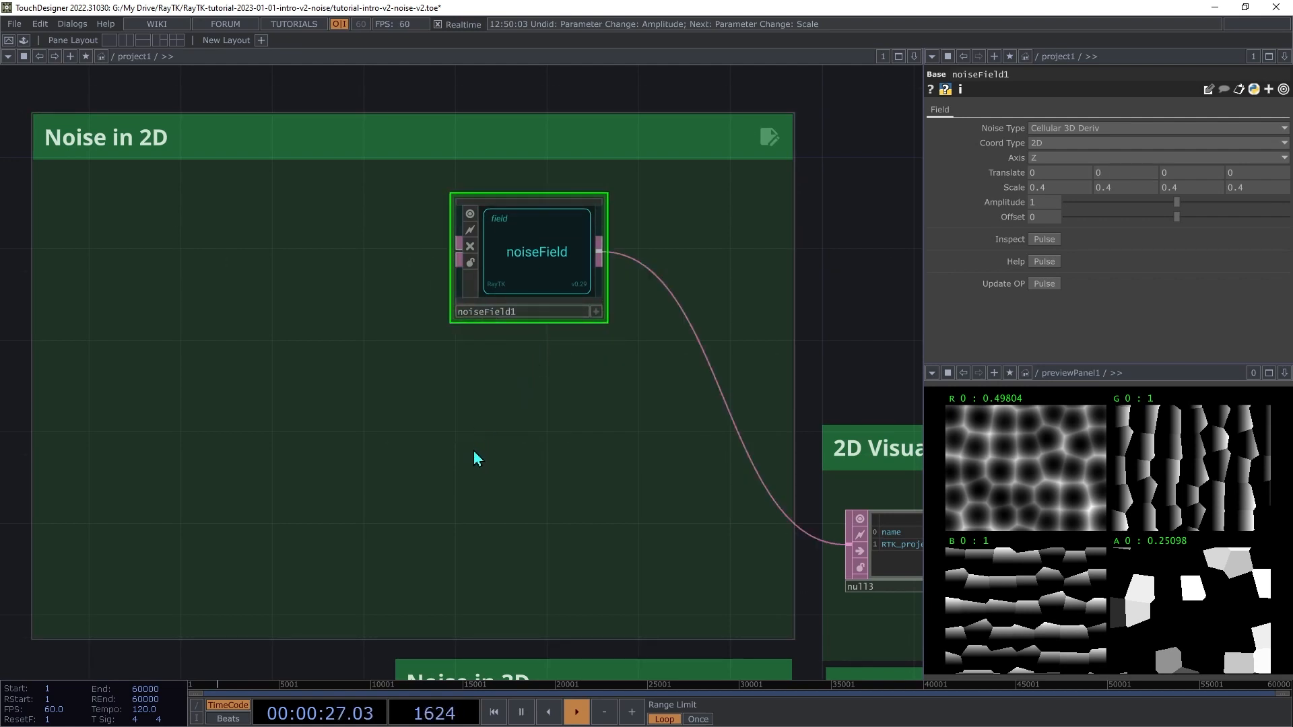
key("alt+r")
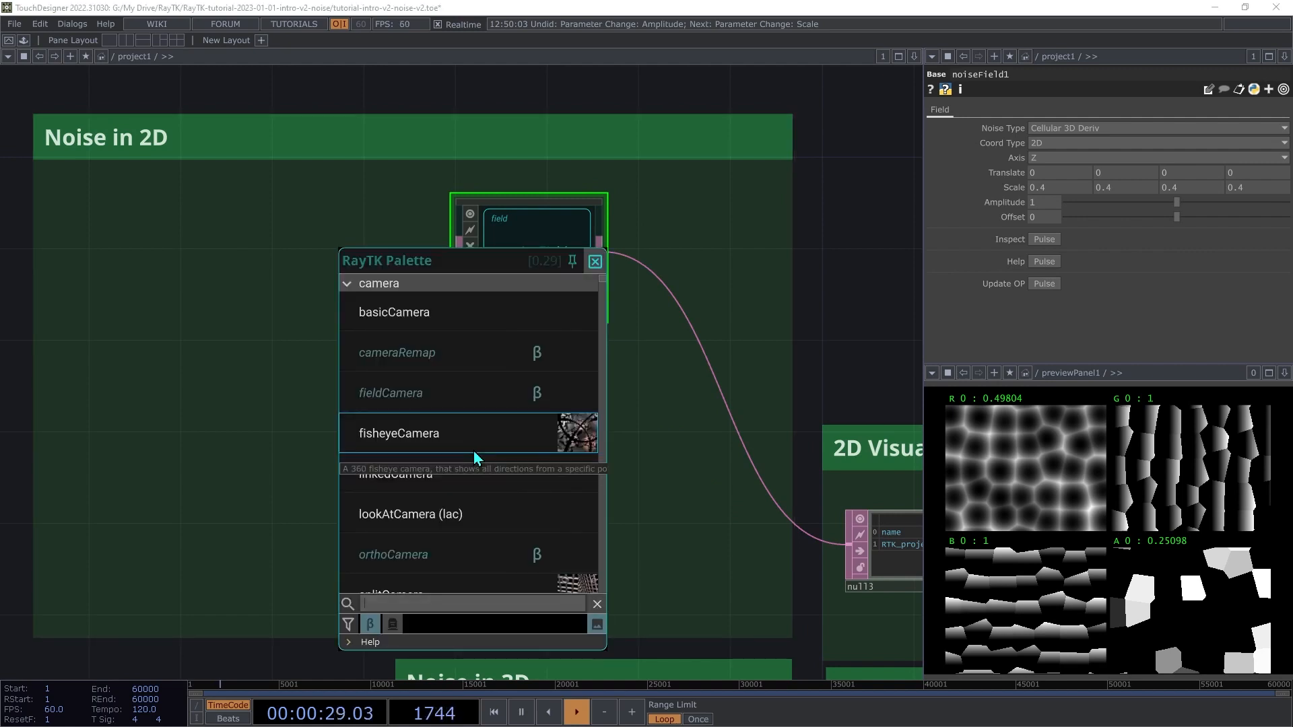
type("curl")
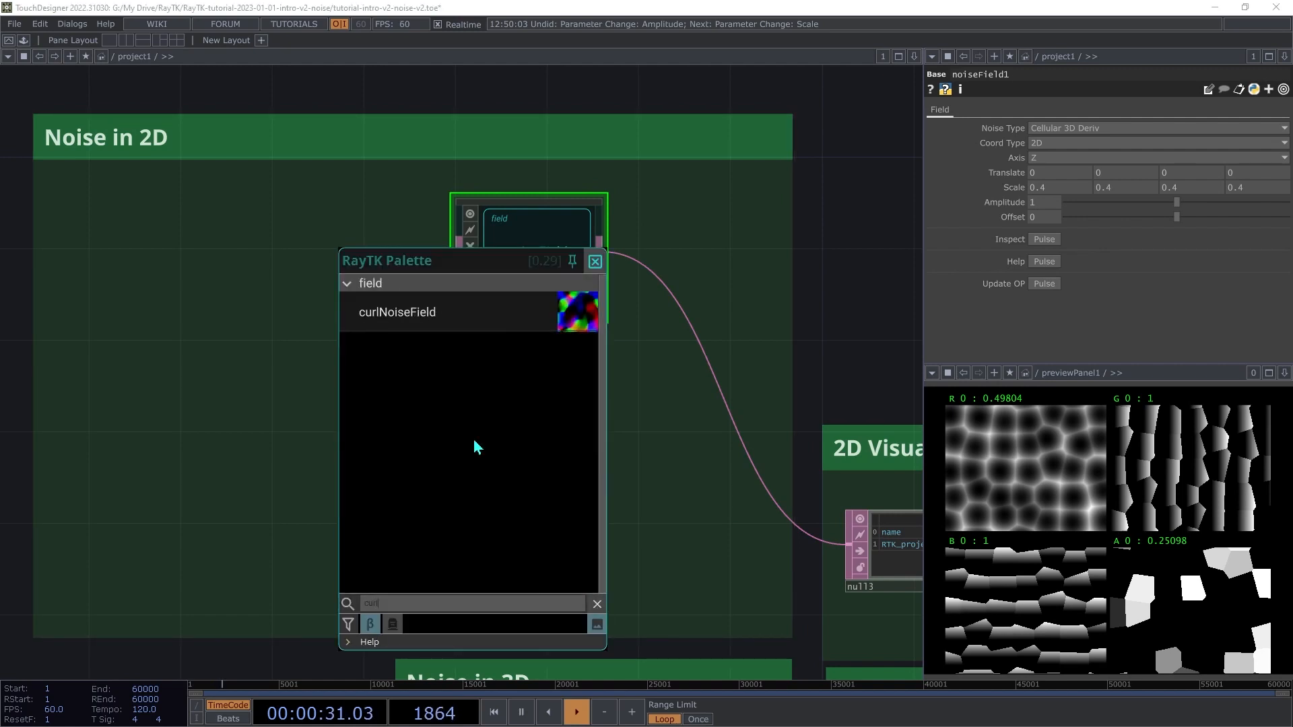
left_click(491, 321)
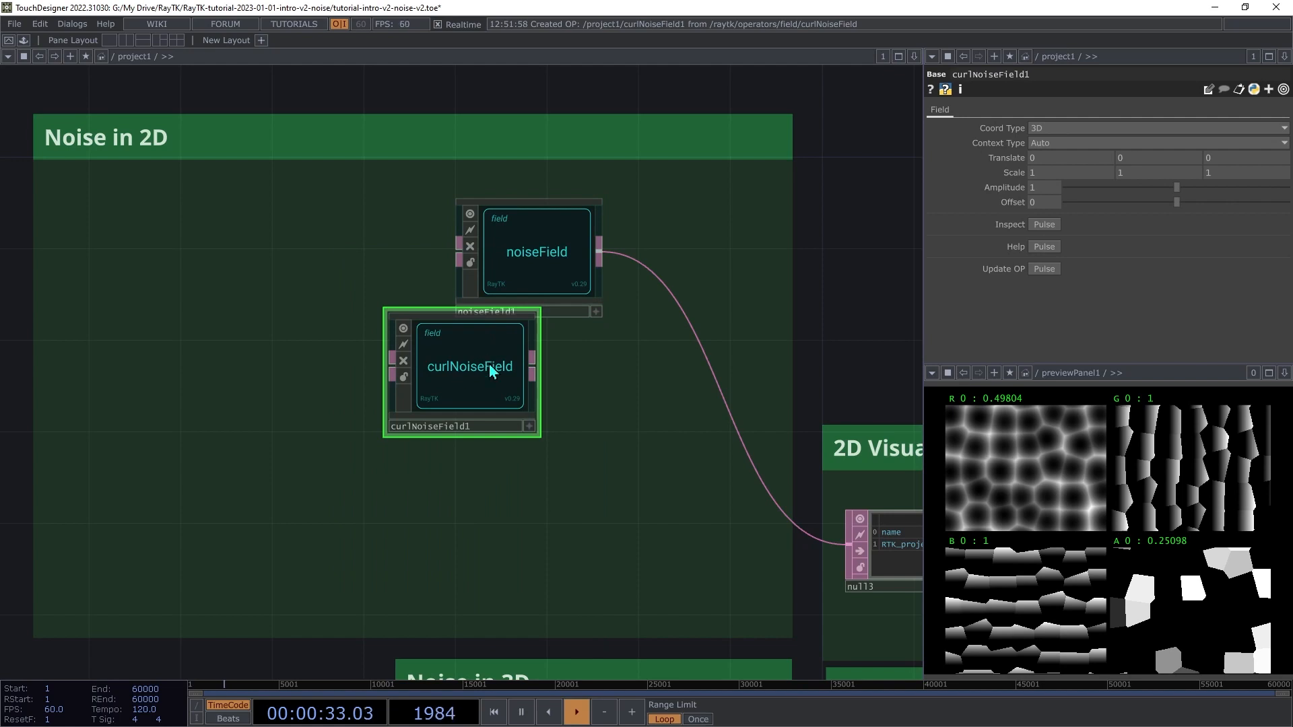
left_click_drag(491, 371, 850, 552)
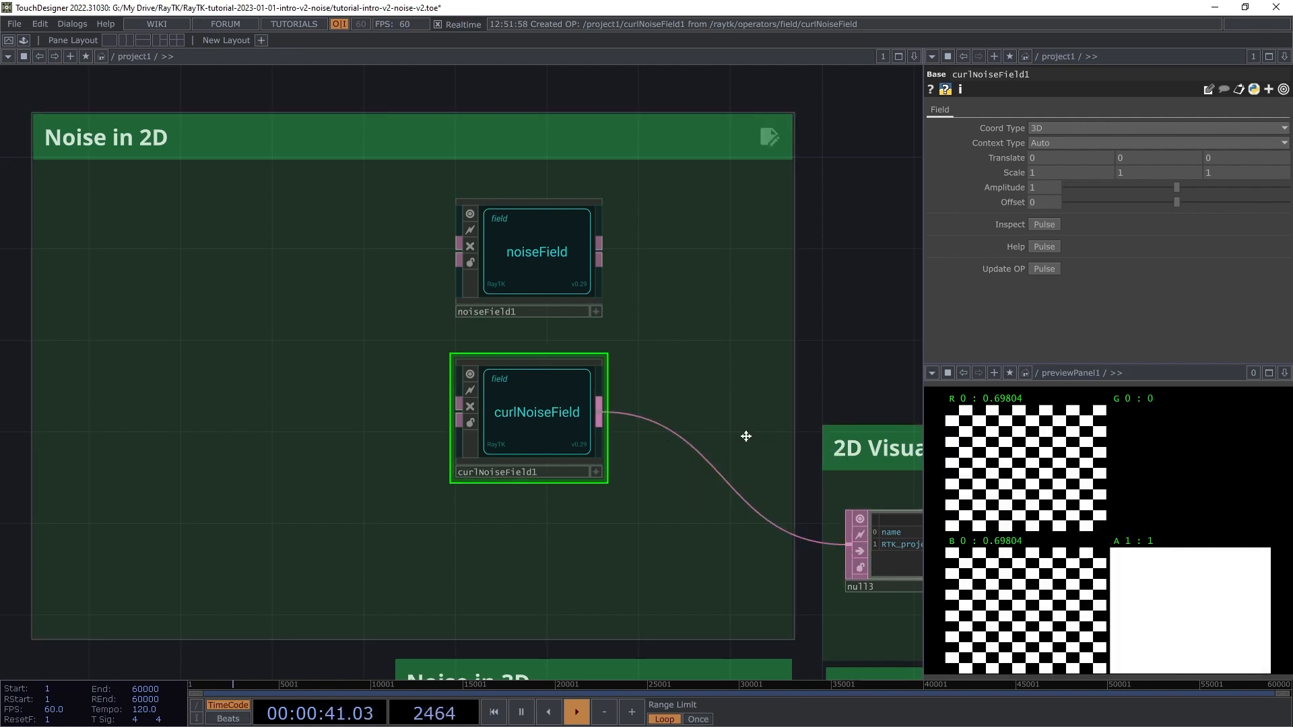
Step: Set curlNoiseField1's coord type to 2D and switch the preview's display mode to Color
left_click(1039, 131)
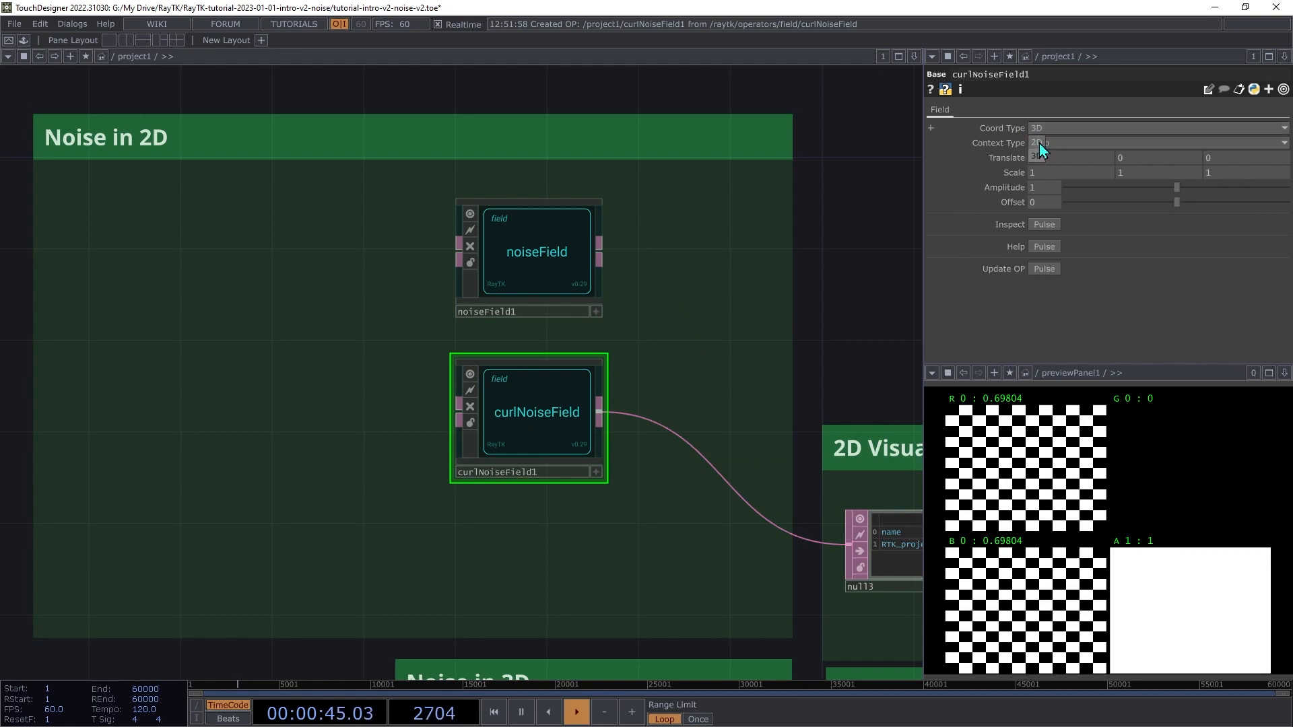
left_click(1039, 143)
right_click(1085, 495)
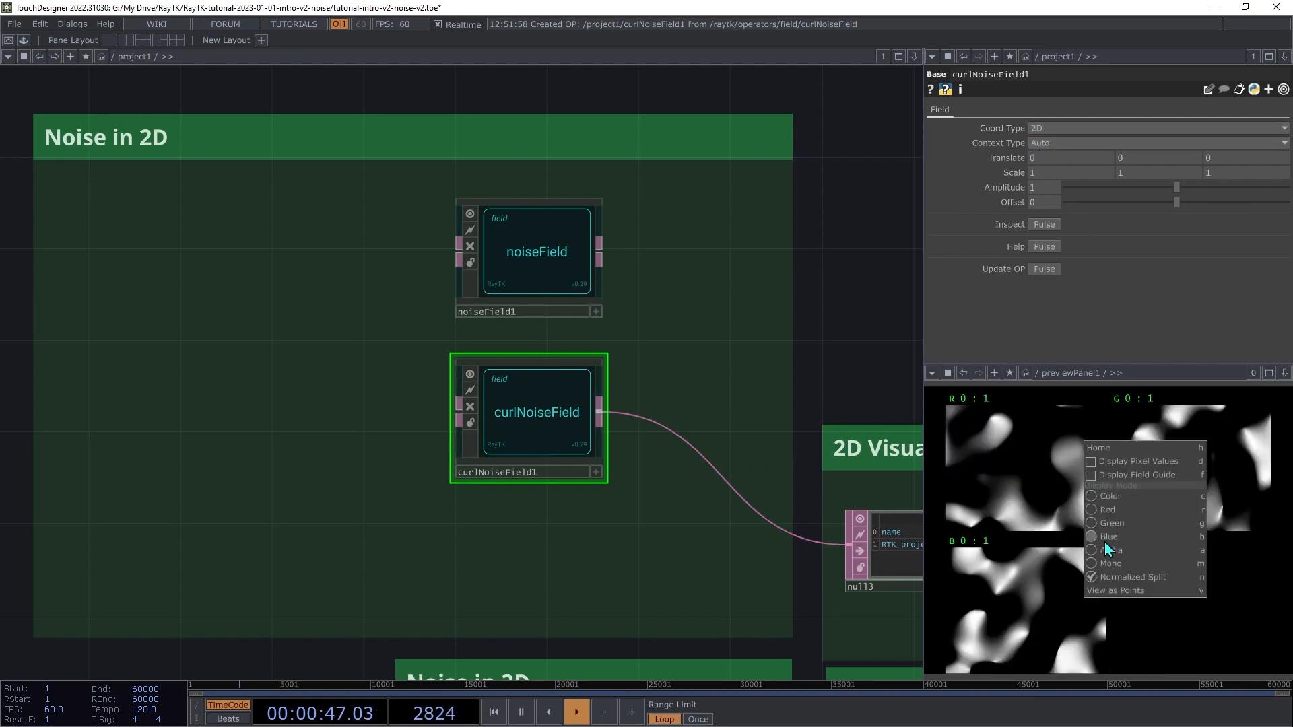
left_click(1105, 498)
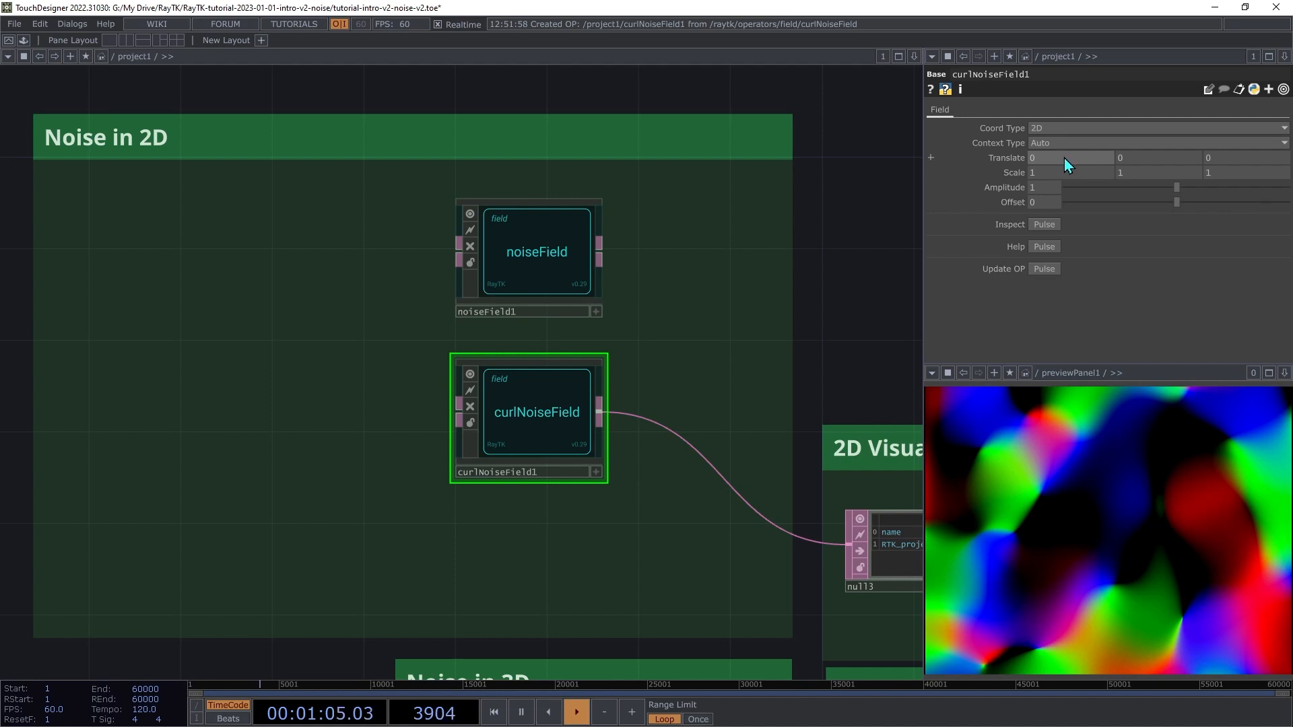
Step: Try different translate, scale, amplitude and offset values on curlNoiseField1, and undo the changes
middle_click_drag(1056, 163, 1057, 138)
middle_click_drag(1135, 163, 1135, 139)
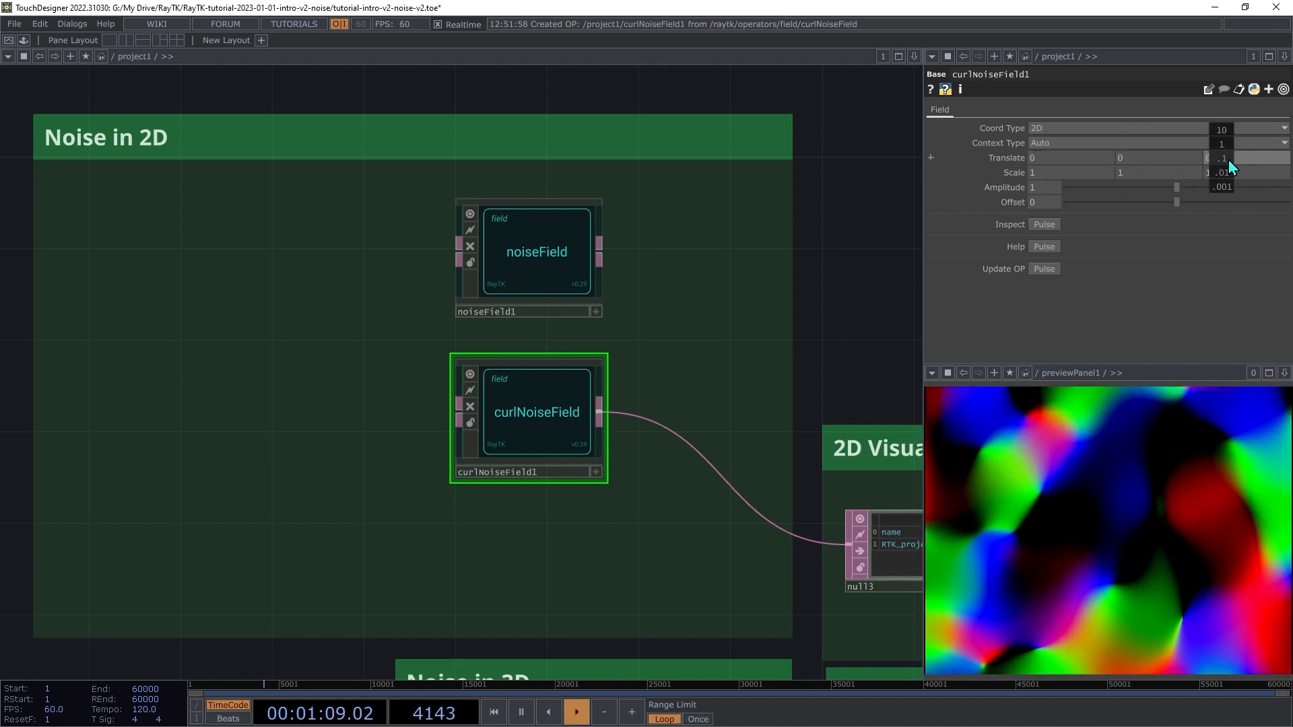
middle_click_drag(1228, 159, 1205, 140)
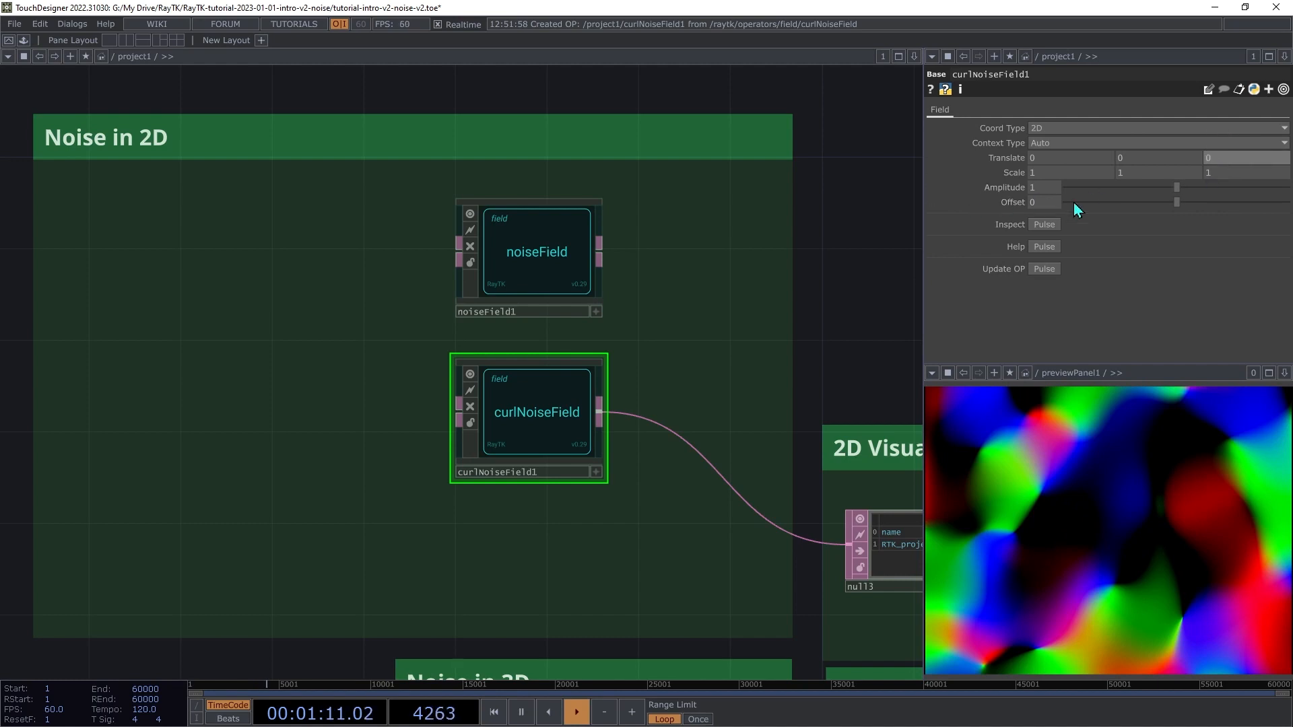
mouse_move(1041, 172)
middle_mouse_down()
mouse_move(1077, 159)
mouse_move(1037, 159)
middle_mouse_up()
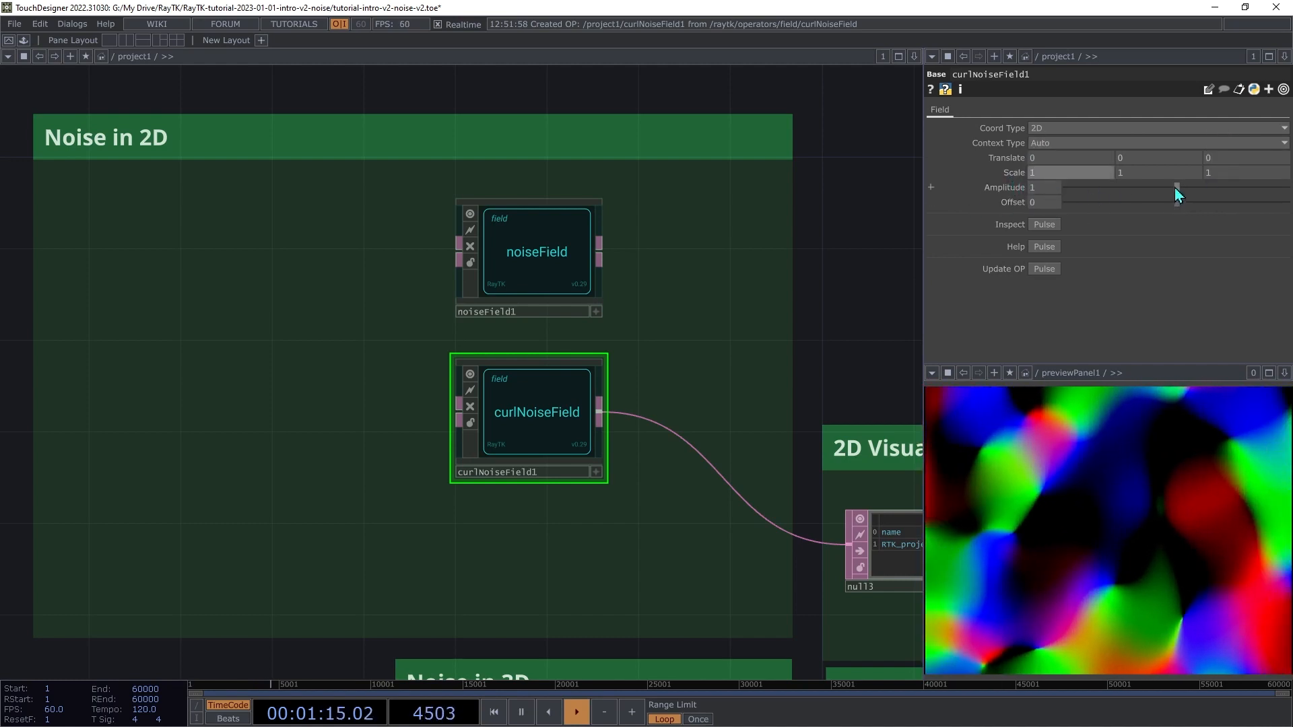
left_click_drag(1176, 187, 1216, 224)
key("ctrl+z")
key("ctrl+z")
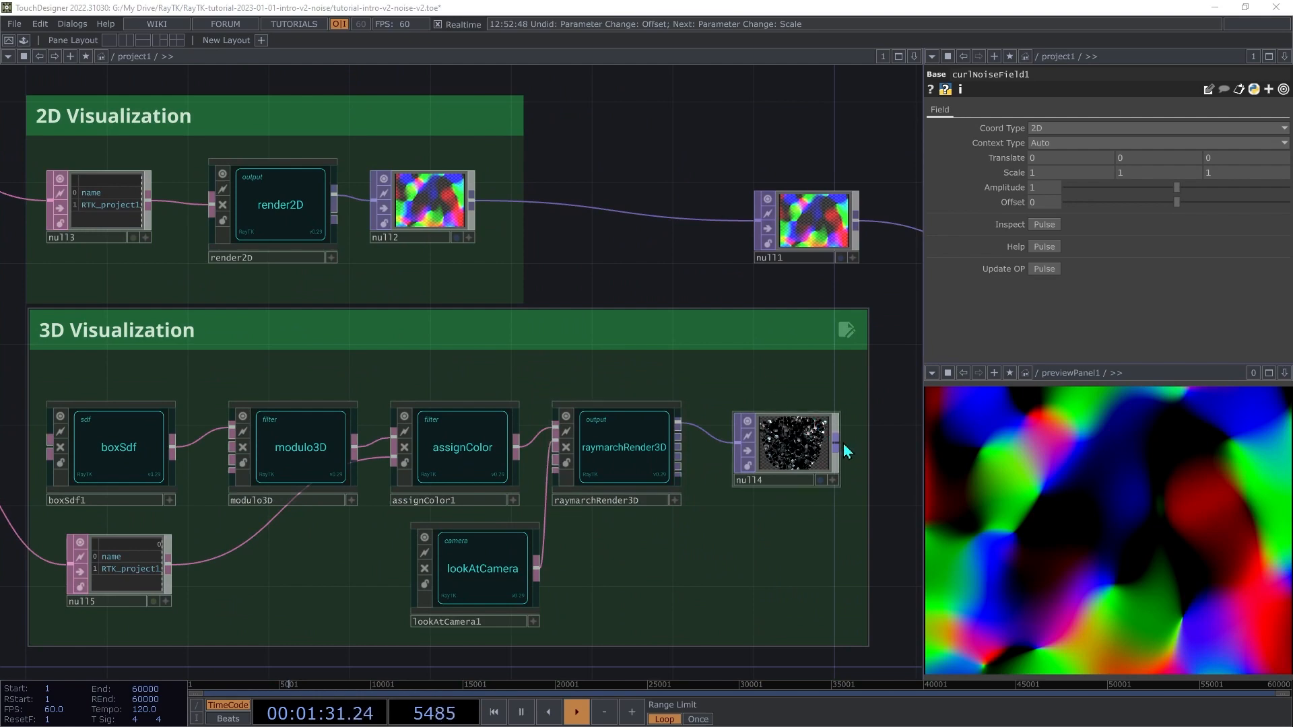
Step: Connect null4's output to null1 for a 3D preview, and add a curlNoiseField in the Noise in 3D box that feeds null5
left_click_drag(845, 450, 774, 236)
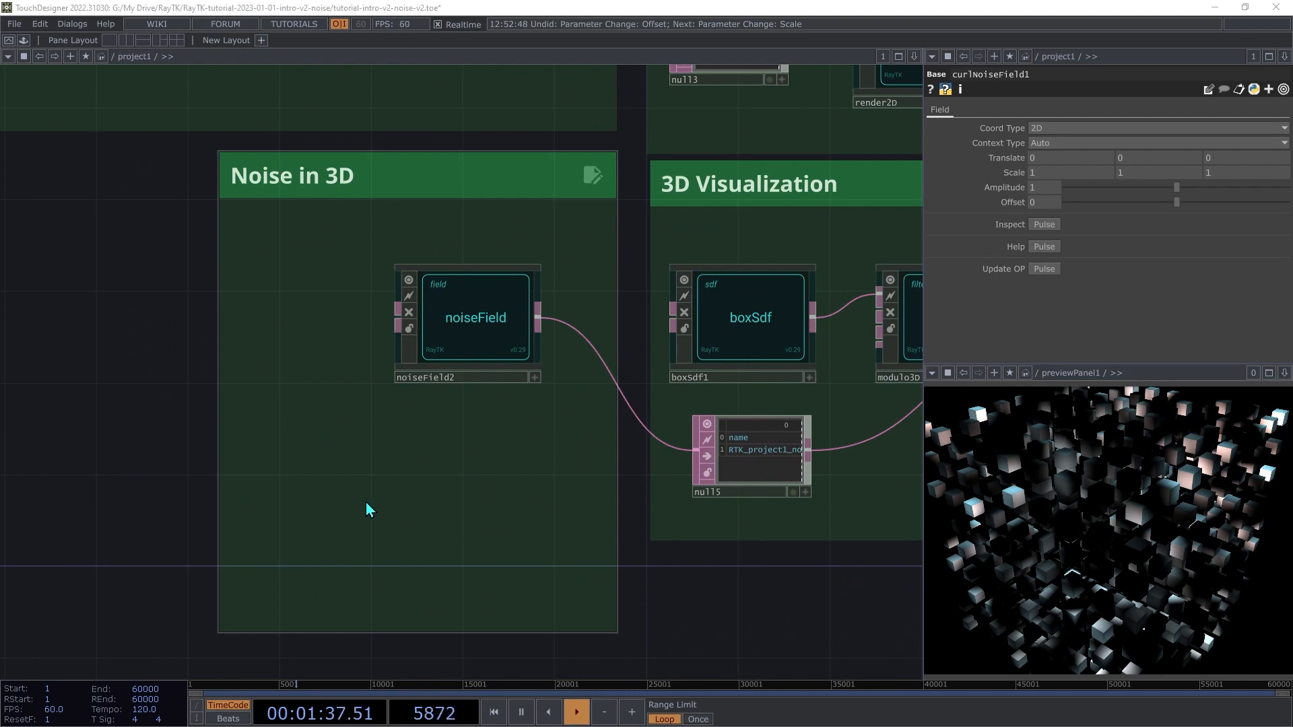
key("alt+r")
type("curl")
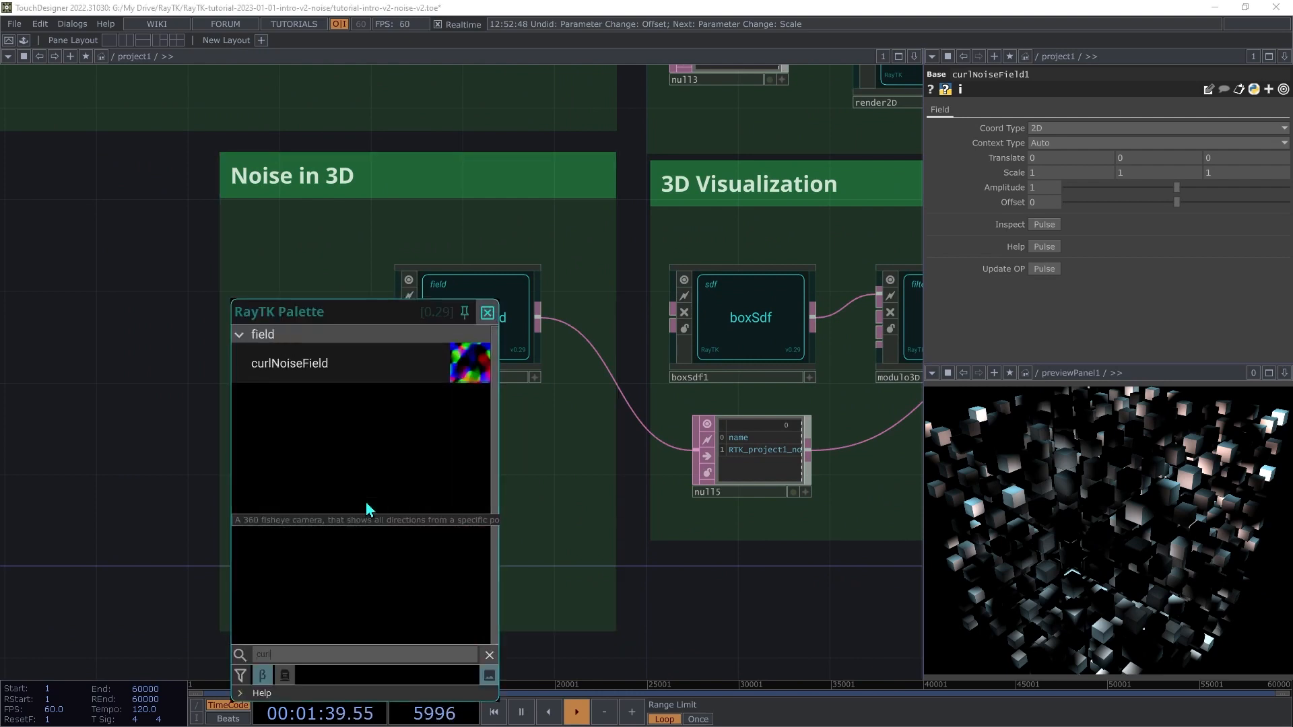
left_click(364, 370)
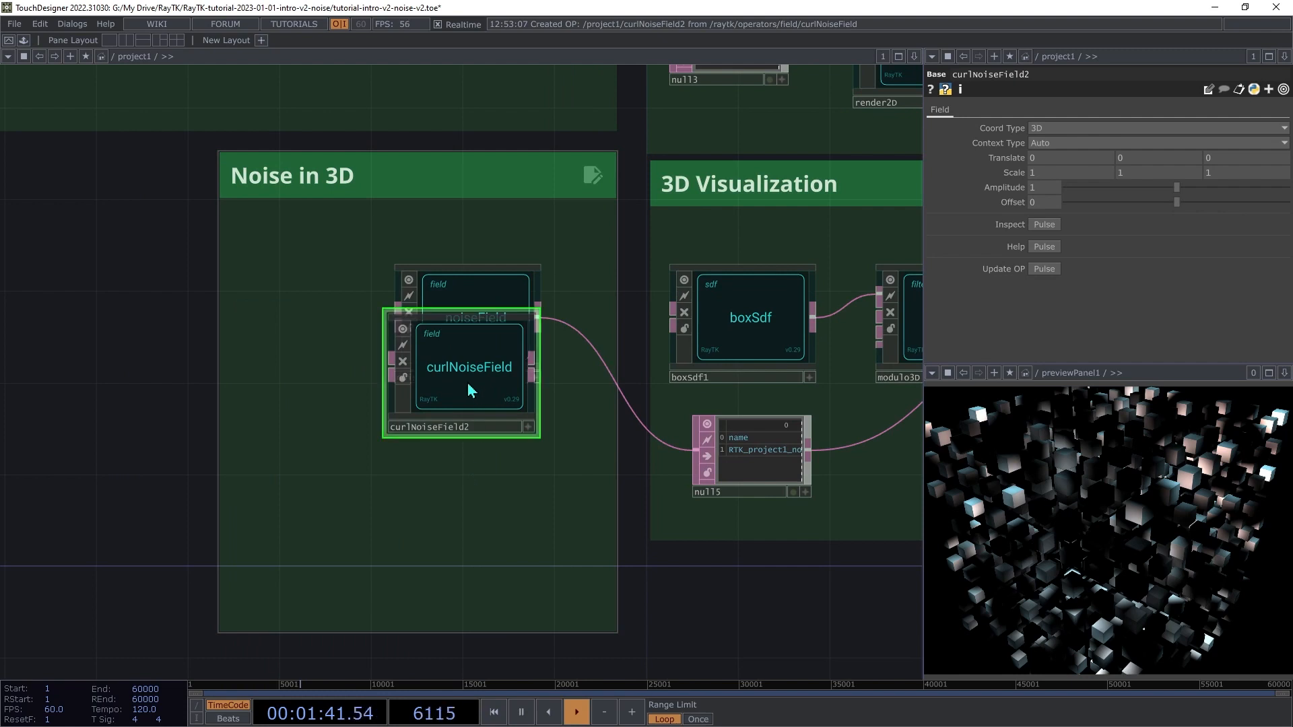
left_click(451, 564)
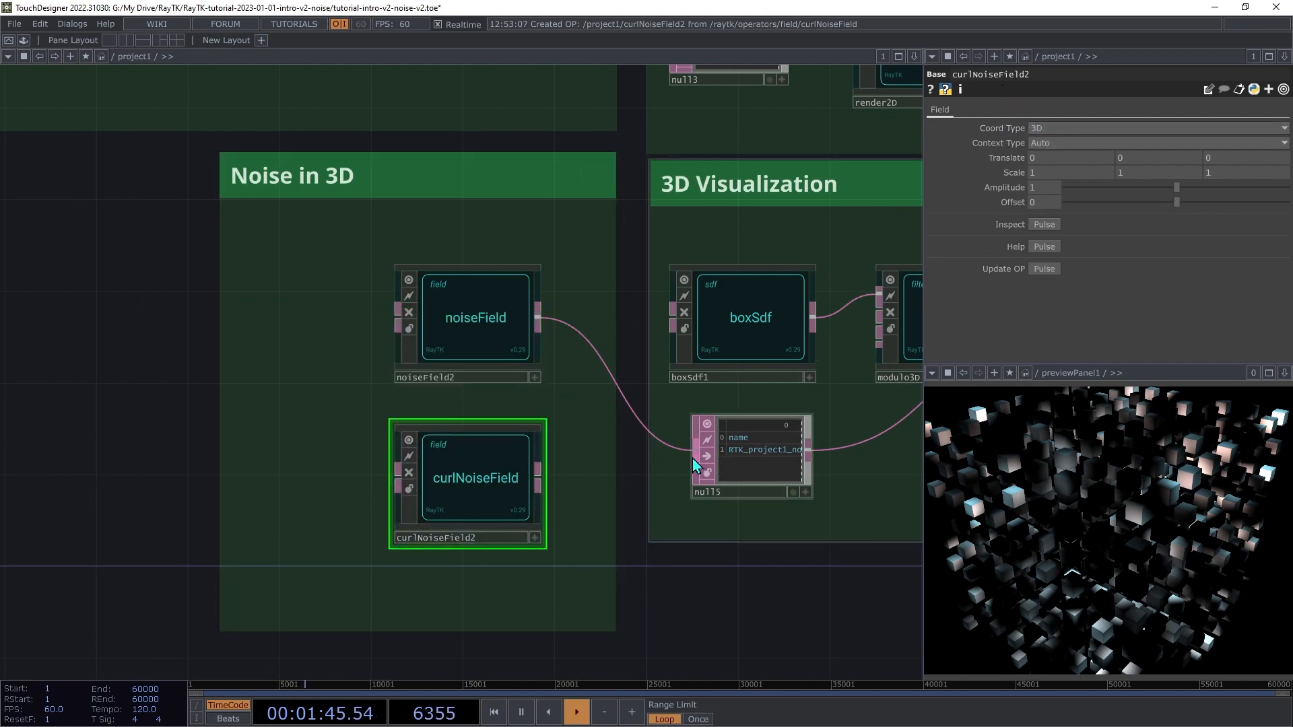
left_click_drag(695, 458, 571, 502)
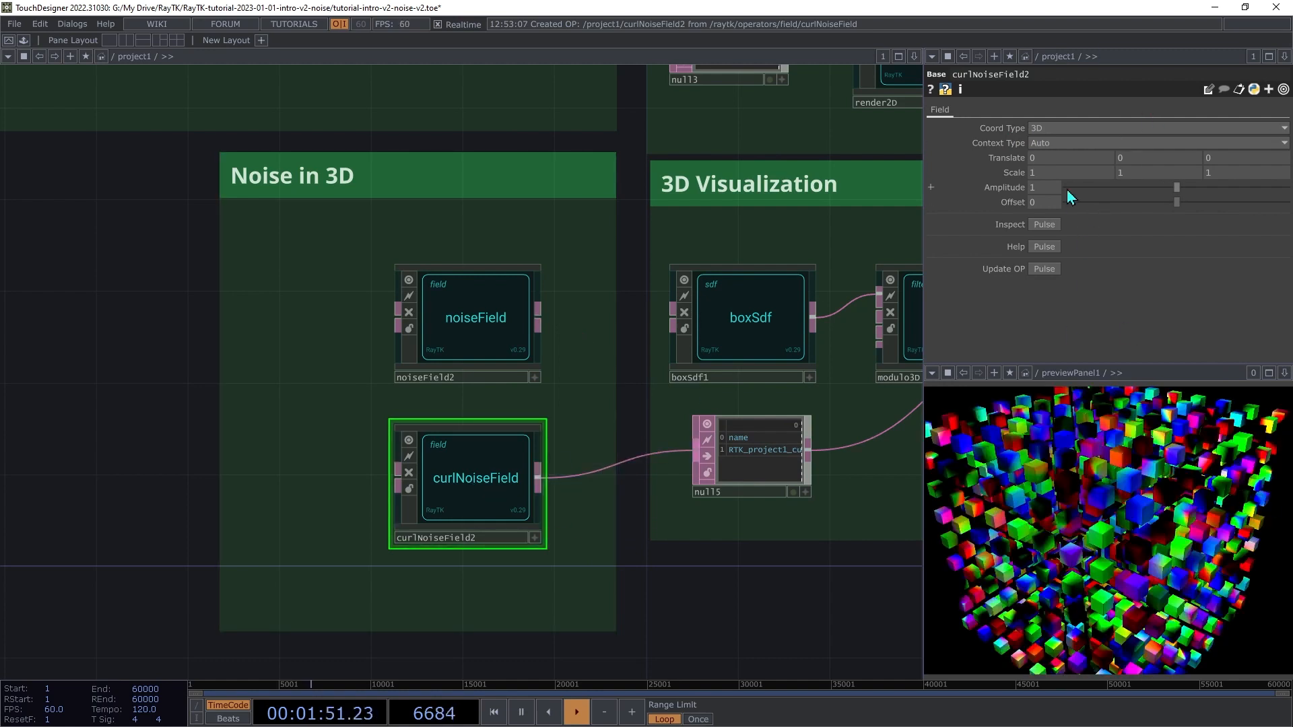
Step: Set curlNoiseField2's scale to 3.3 on all axes, and connect null2's output to null1 to preview the 2D render
middle_click_drag(1029, 176, 1077, 138)
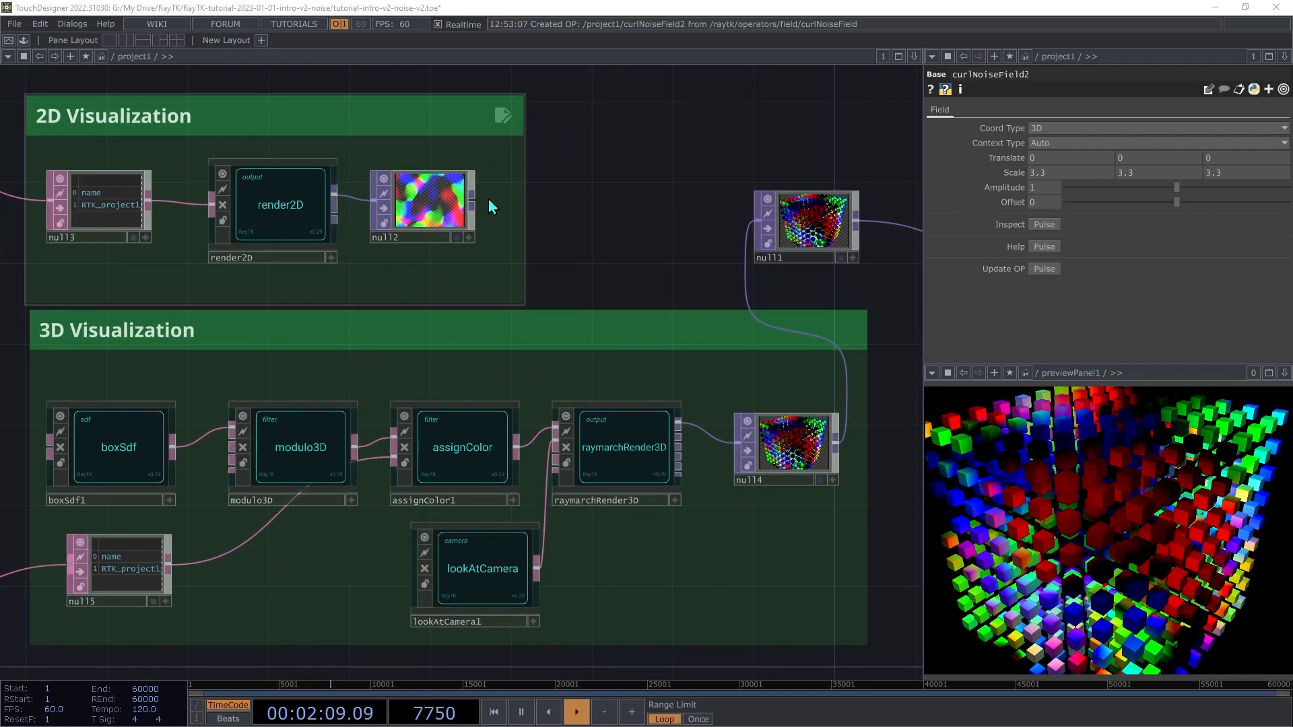
left_click_drag(471, 200, 736, 239)
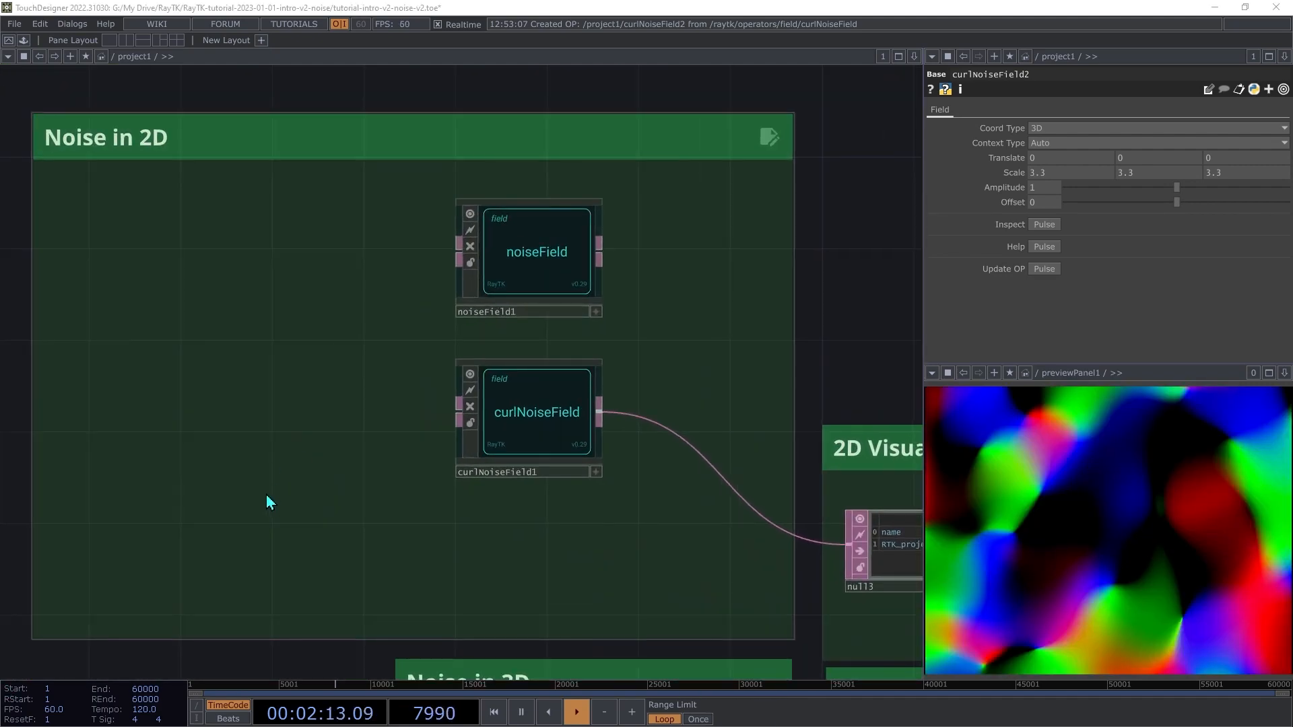
Step: Add a waveletNoiseField below curlNoiseField1 in the Noise in 2D box and connect its output to null3
key("alt+r")
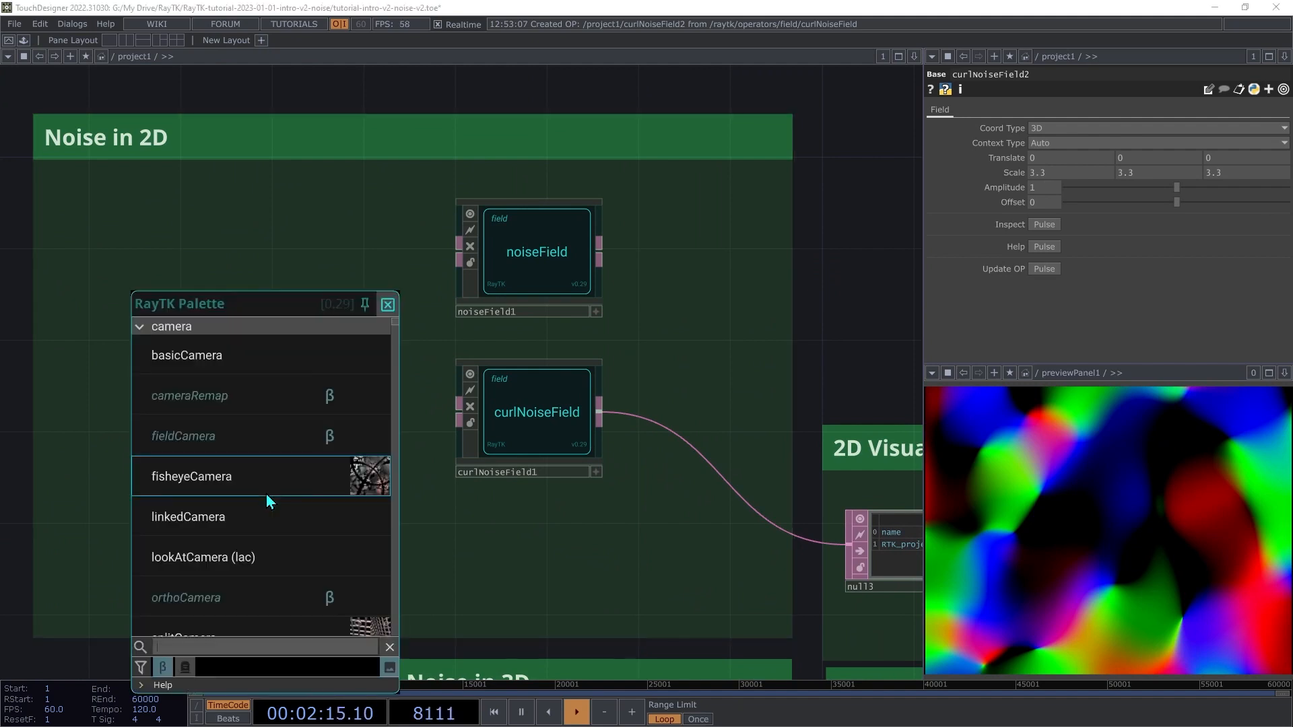
type("wa")
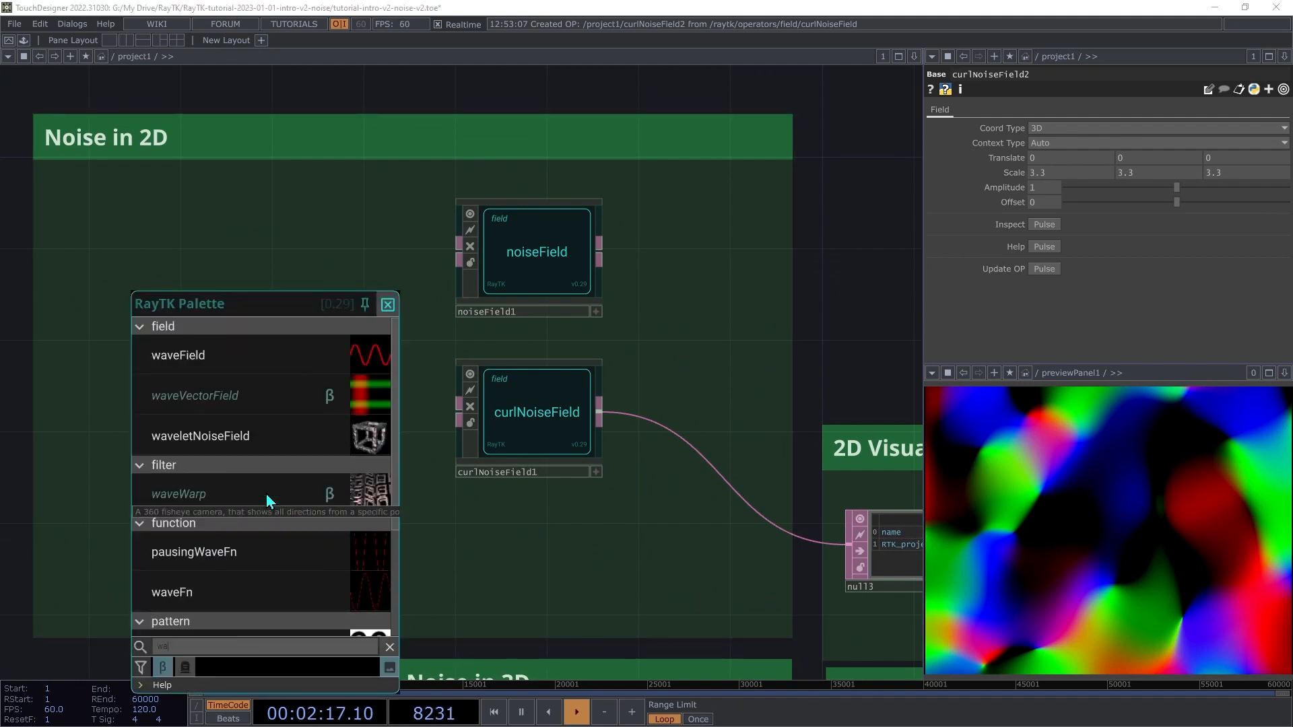
left_click(217, 446)
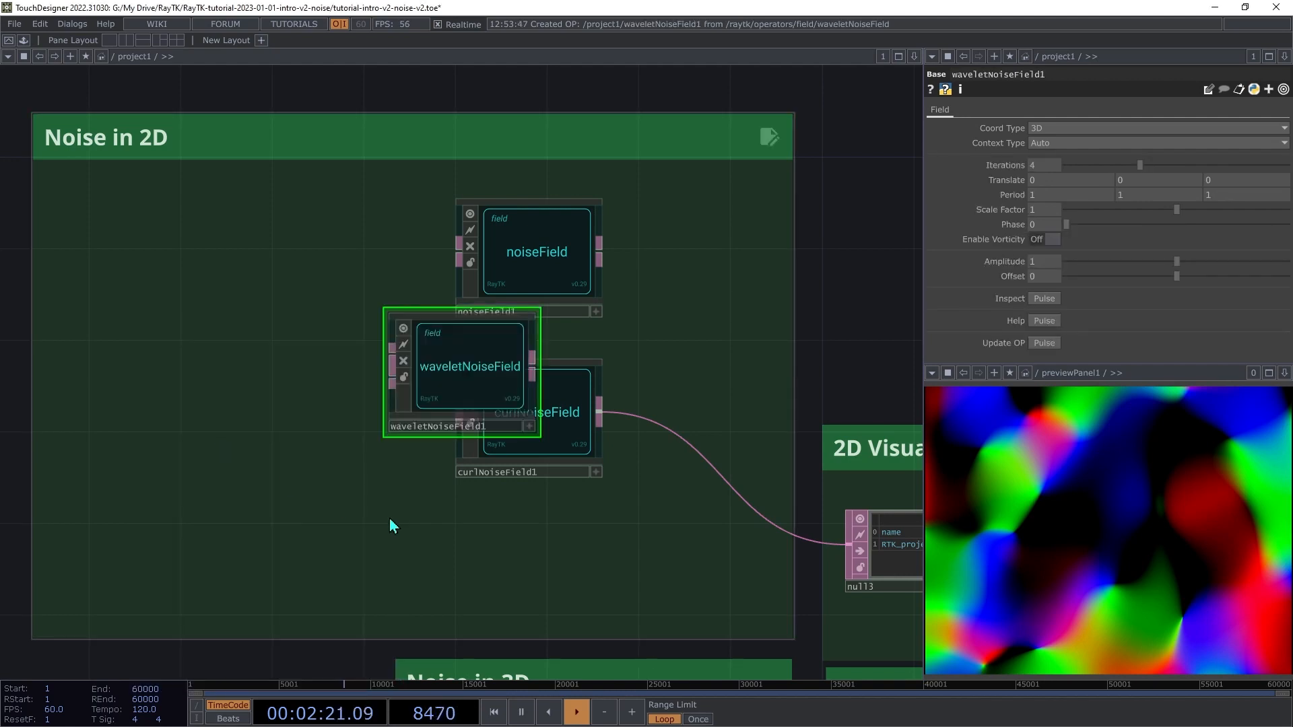
left_click(533, 565)
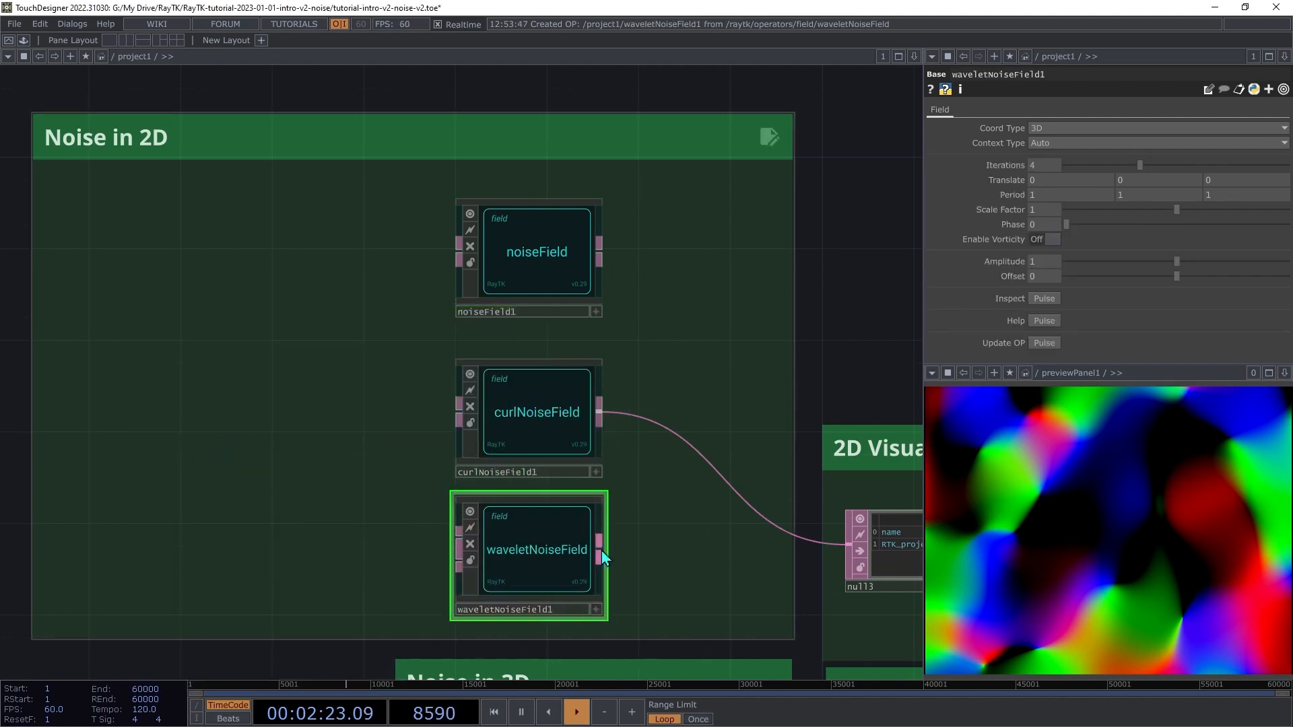
left_click_drag(599, 549, 839, 584)
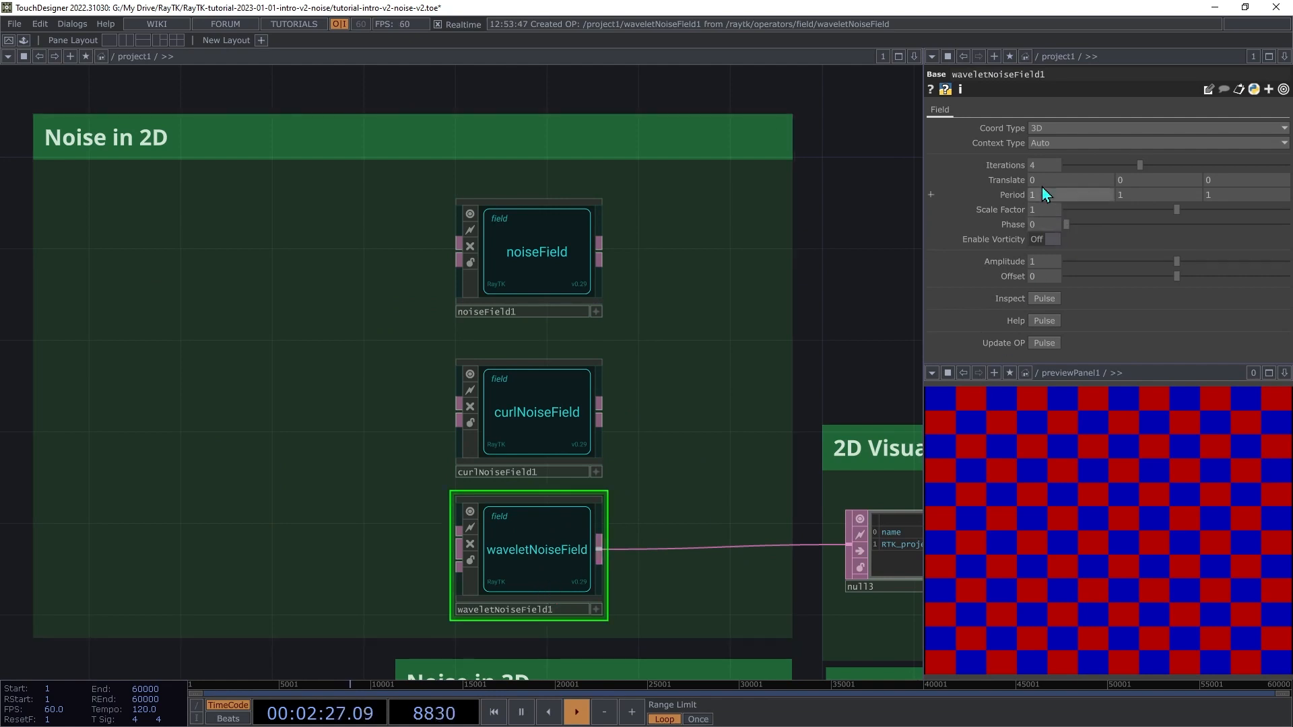
Step: Set waveletNoiseField1 to coord type 2D, 1 iteration and a period of 0.5 on all axes
left_click(1053, 131)
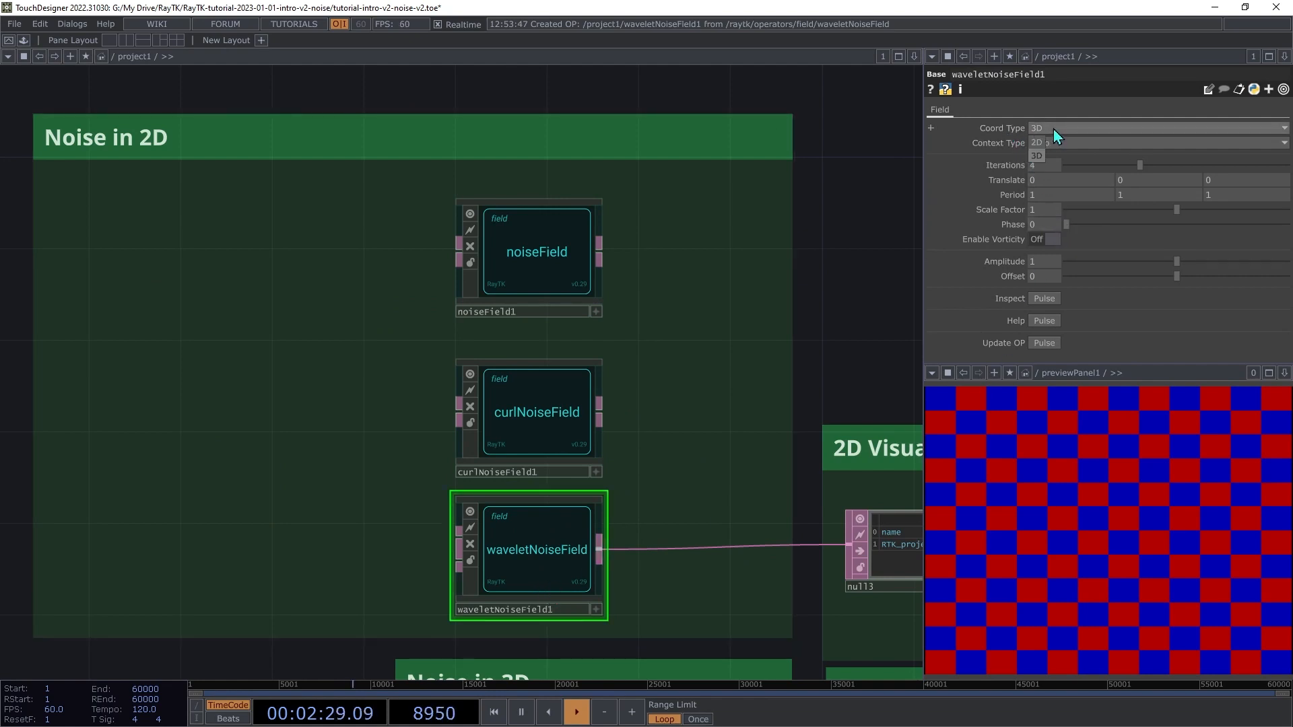
left_click(1049, 143)
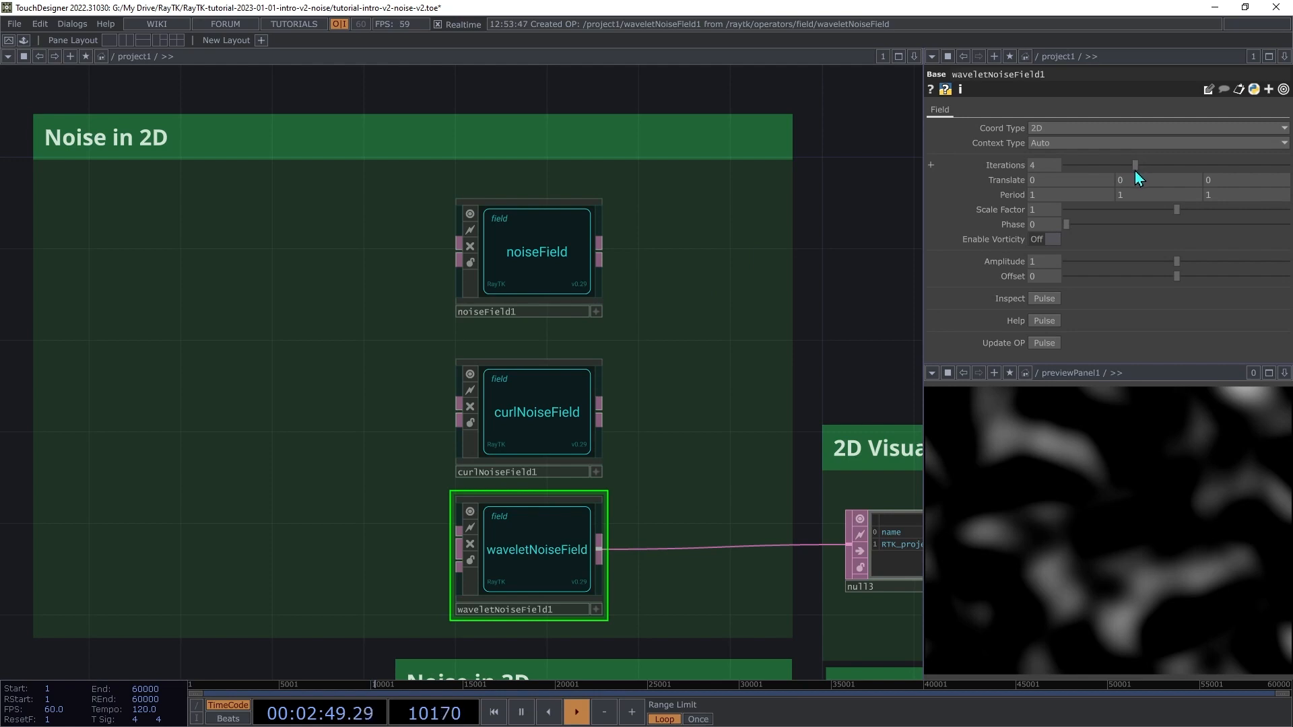
left_click_drag(1134, 171, 1069, 183)
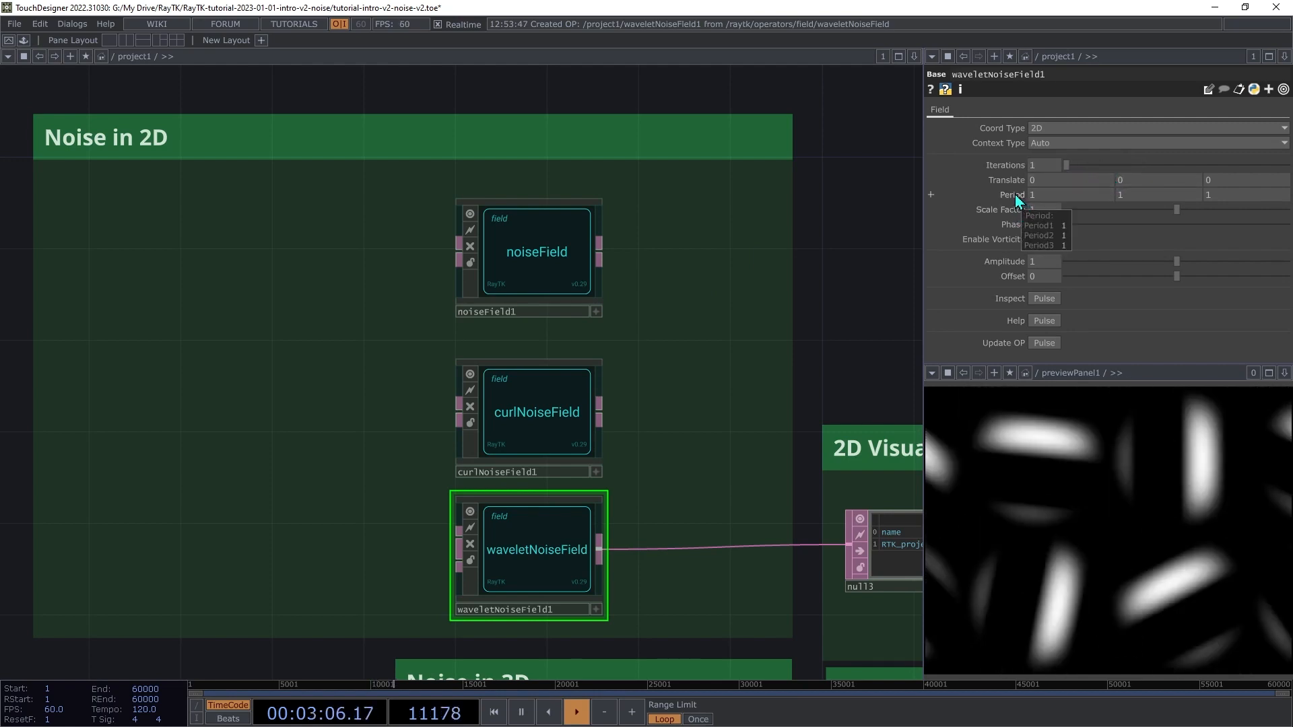
middle_click_drag(1016, 195, 1014, 174)
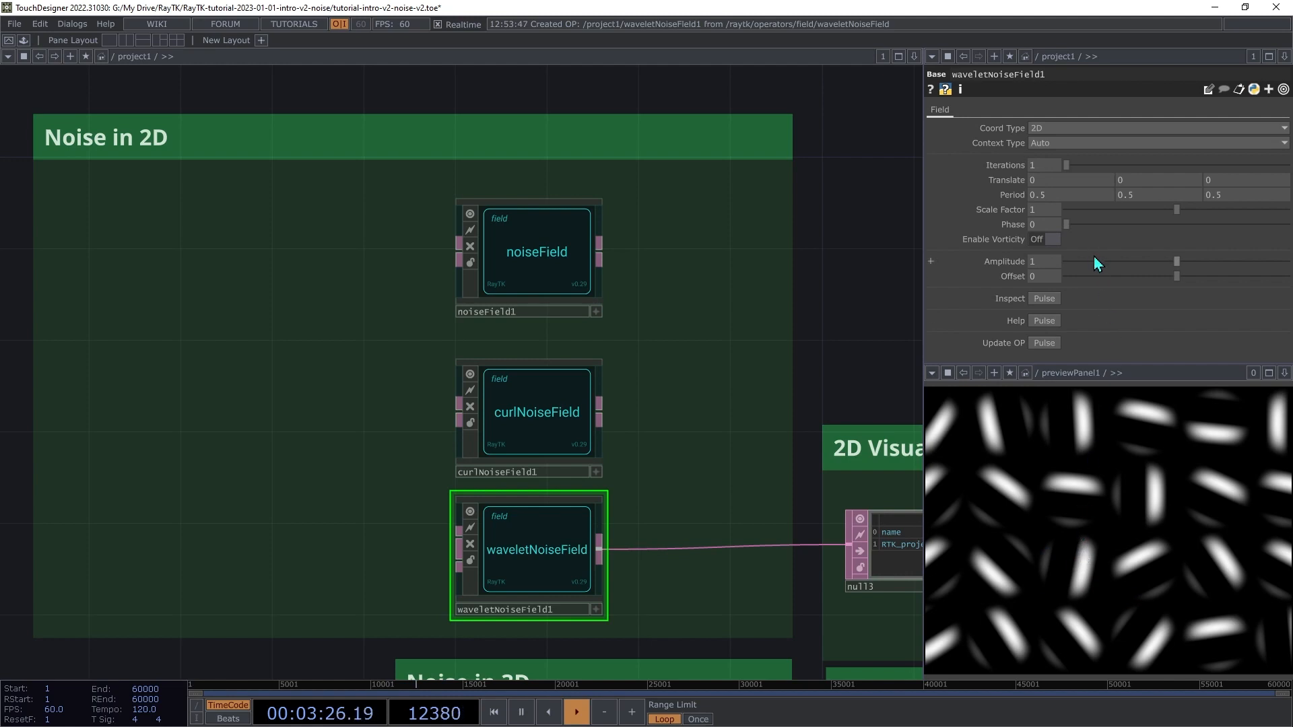
Step: Try a phase of -0.8 on waveletNoiseField1 and return the phase to 0
left_click_drag(1068, 226, 1041, 203)
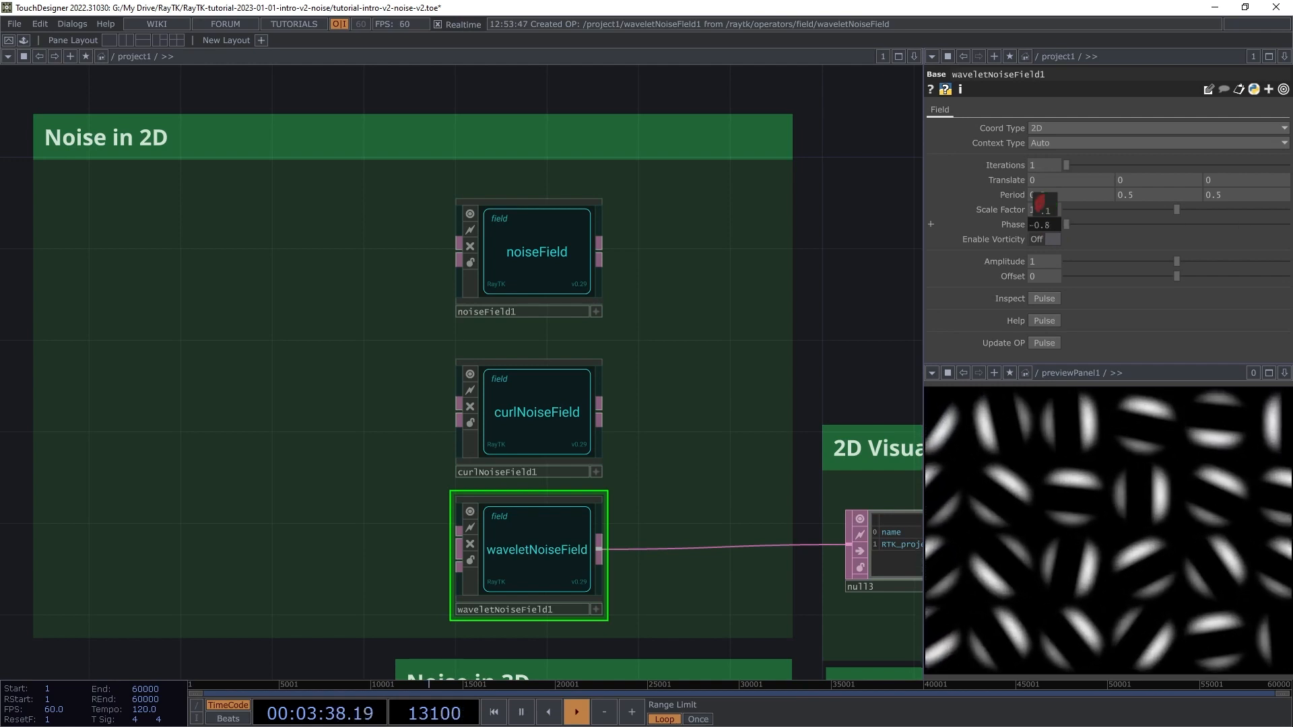
left_click(1065, 225)
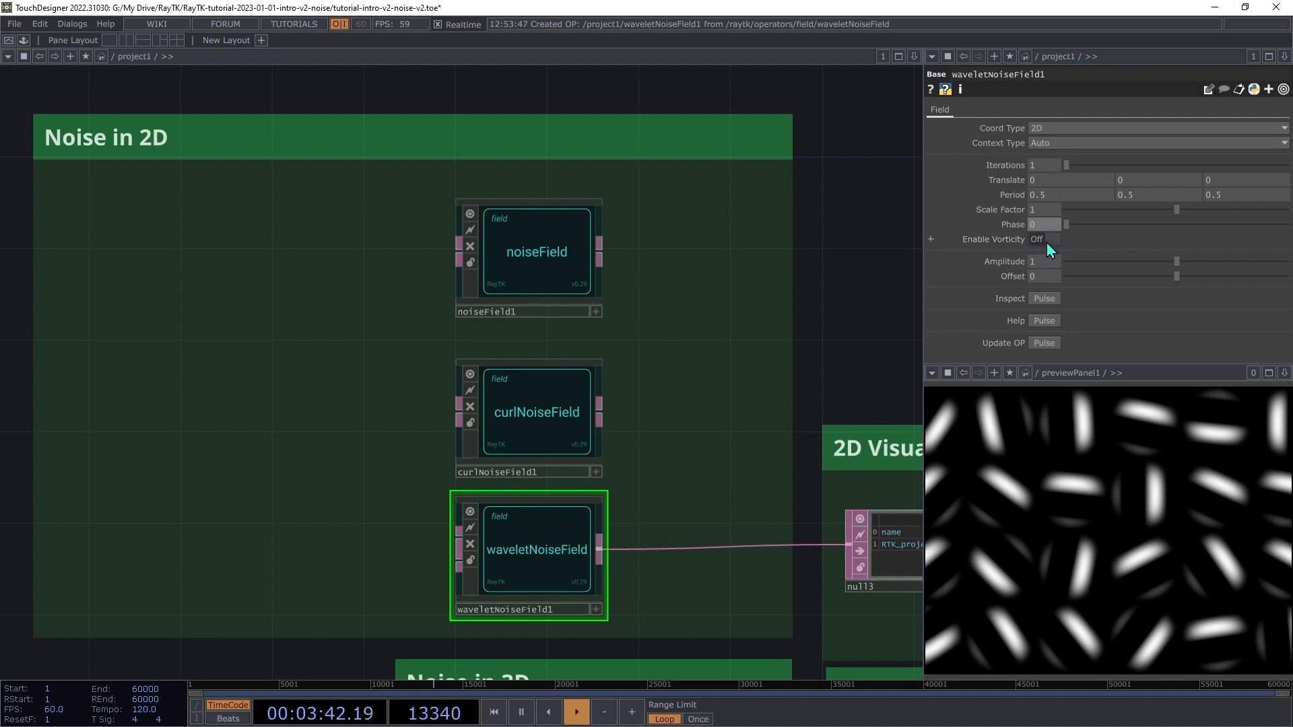
Step: Enable vorticity on waveletNoiseField1, then try raising its phase and return the phase to 0
left_click(1047, 241)
left_click_drag(1068, 228, 1135, 228)
mouse_move(1048, 225)
middle_mouse_down()
mouse_move(1135, 225)
mouse_move(1045, 225)
middle_mouse_up()
Step: Set waveletNoiseField1 to 4 iterations and a scale factor of about 1.043
left_click_drag(1068, 163, 1090, 167)
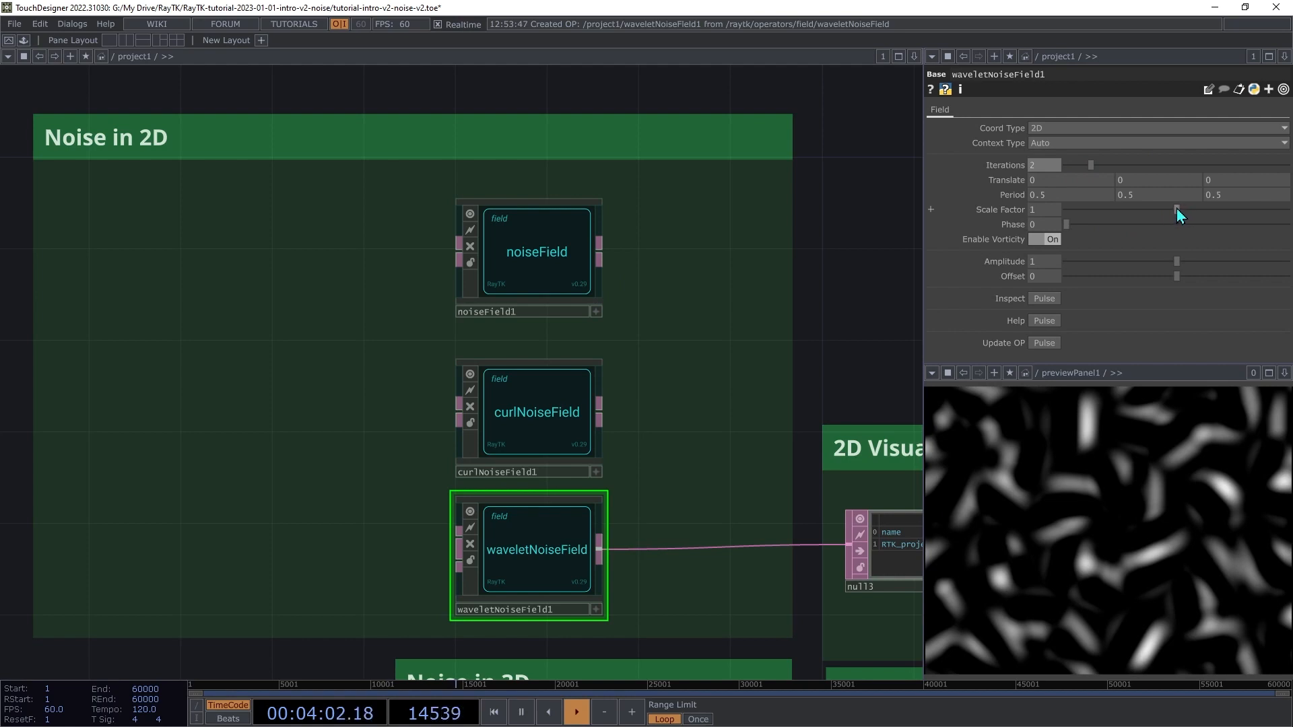
left_click_drag(1177, 211, 1162, 216)
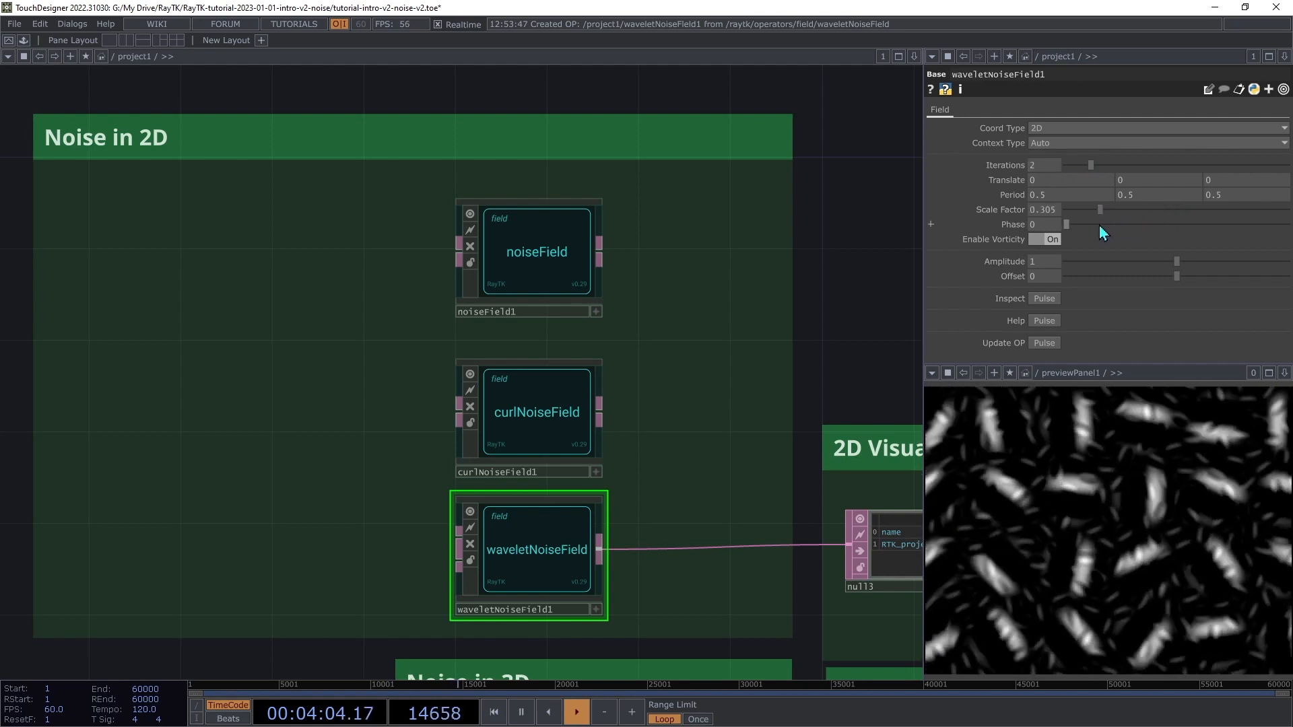
left_click_drag(1079, 225, 1181, 305)
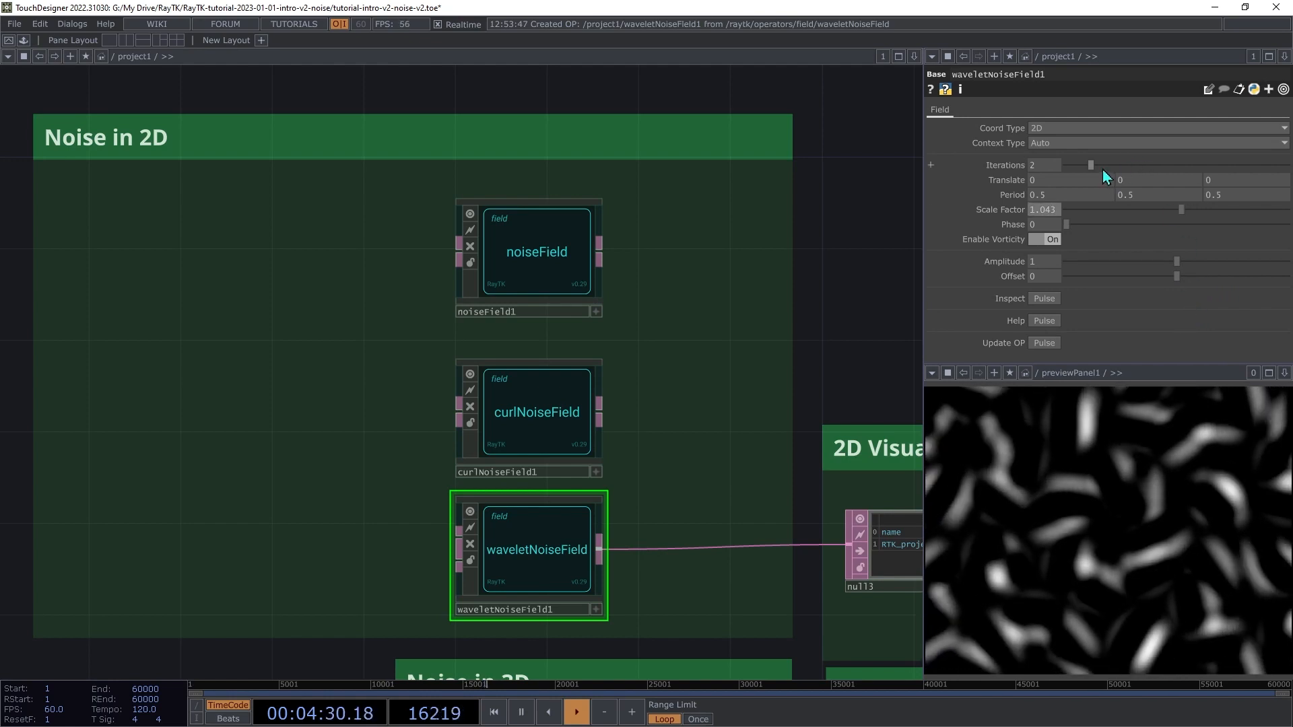
left_click_drag(1096, 166, 1142, 187)
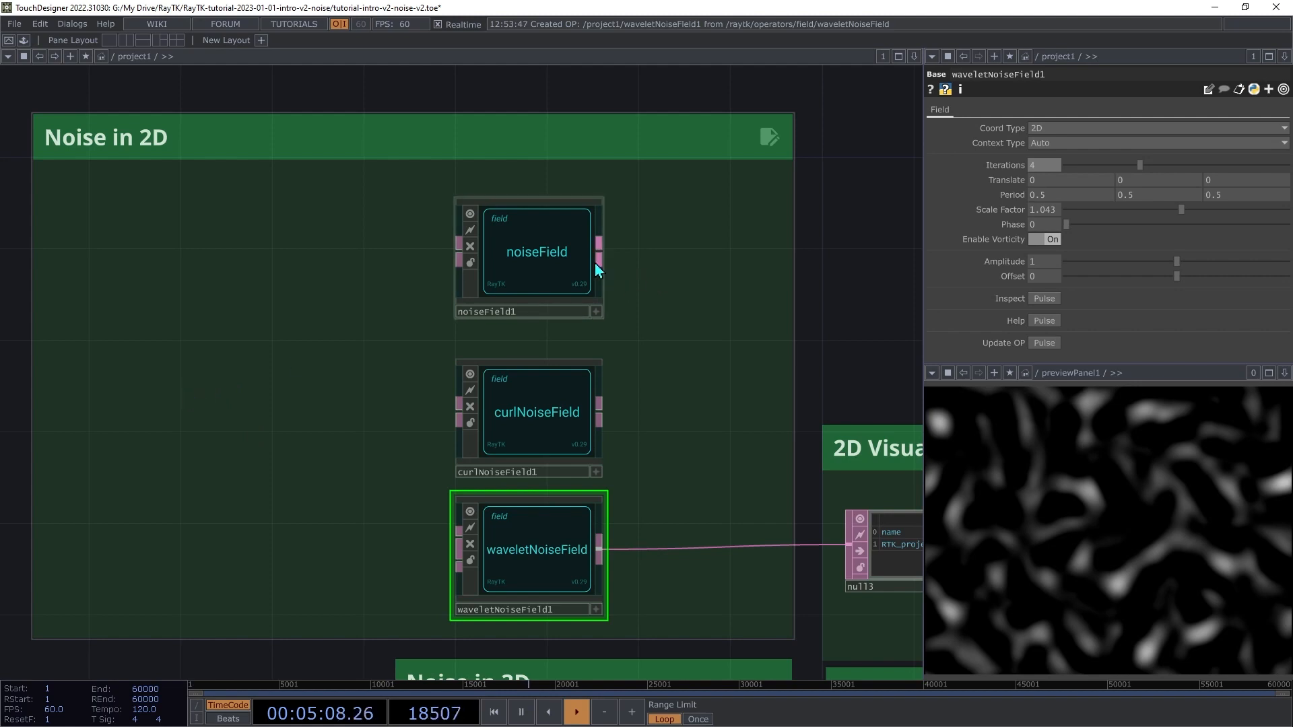
Step: Connect noiseField1's output to null3 in place of the wavelet noise and set noiseField1's noise type to Simplex 3D
left_click_drag(599, 252, 855, 561)
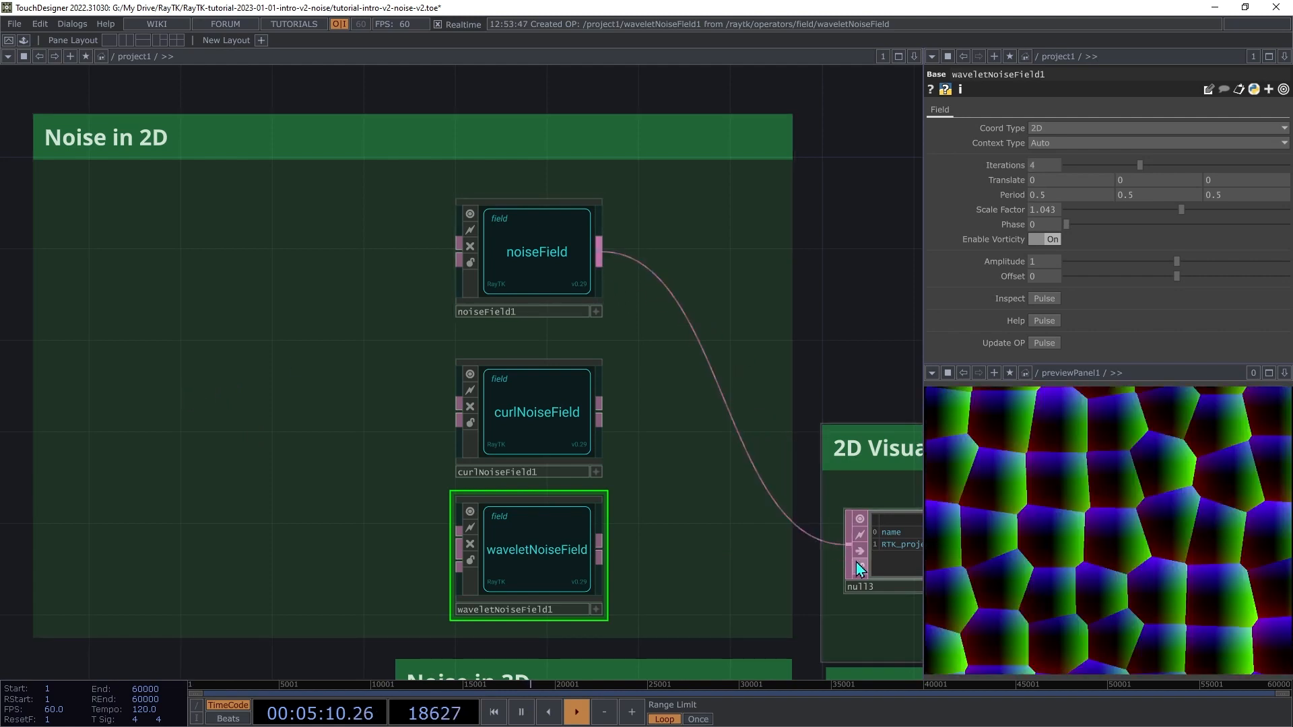
left_click(559, 256)
left_click(1101, 126)
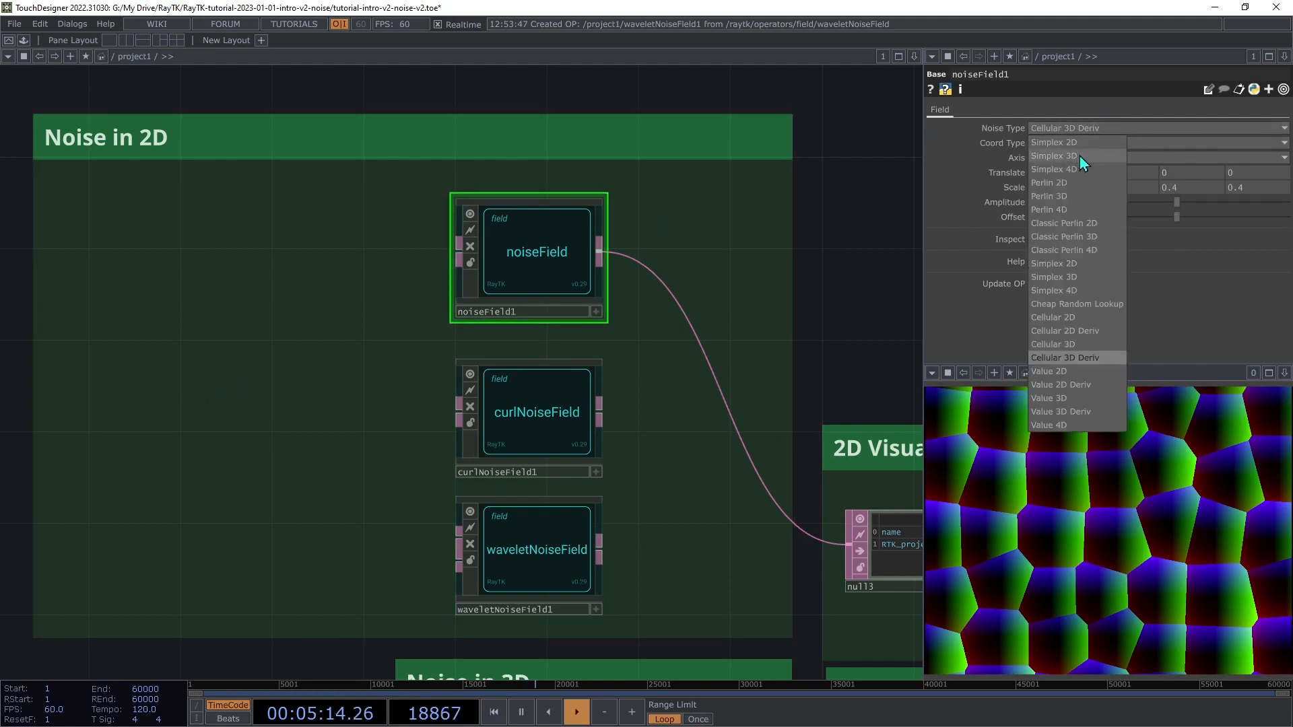
left_click(1080, 155)
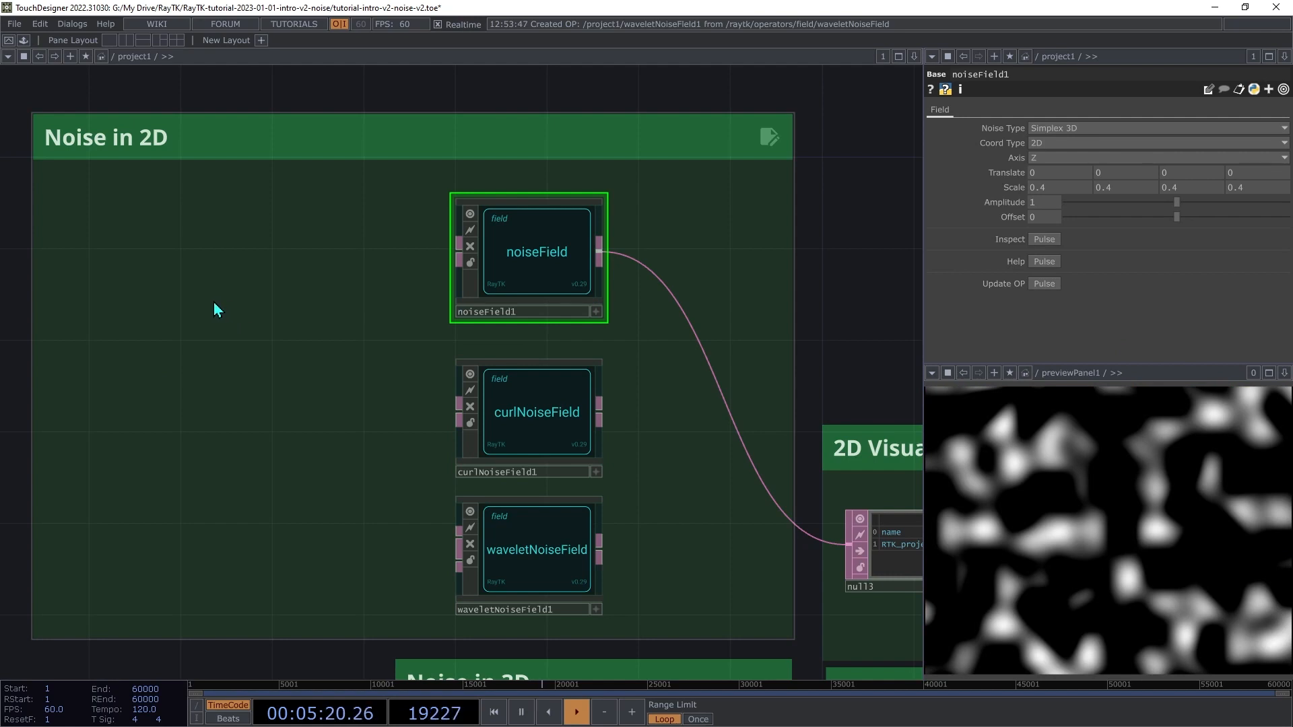
Step: Add a waveField to the left of noiseField1 in the Noise in 2D box and save the project
key("ctrl+b")
type("wave")
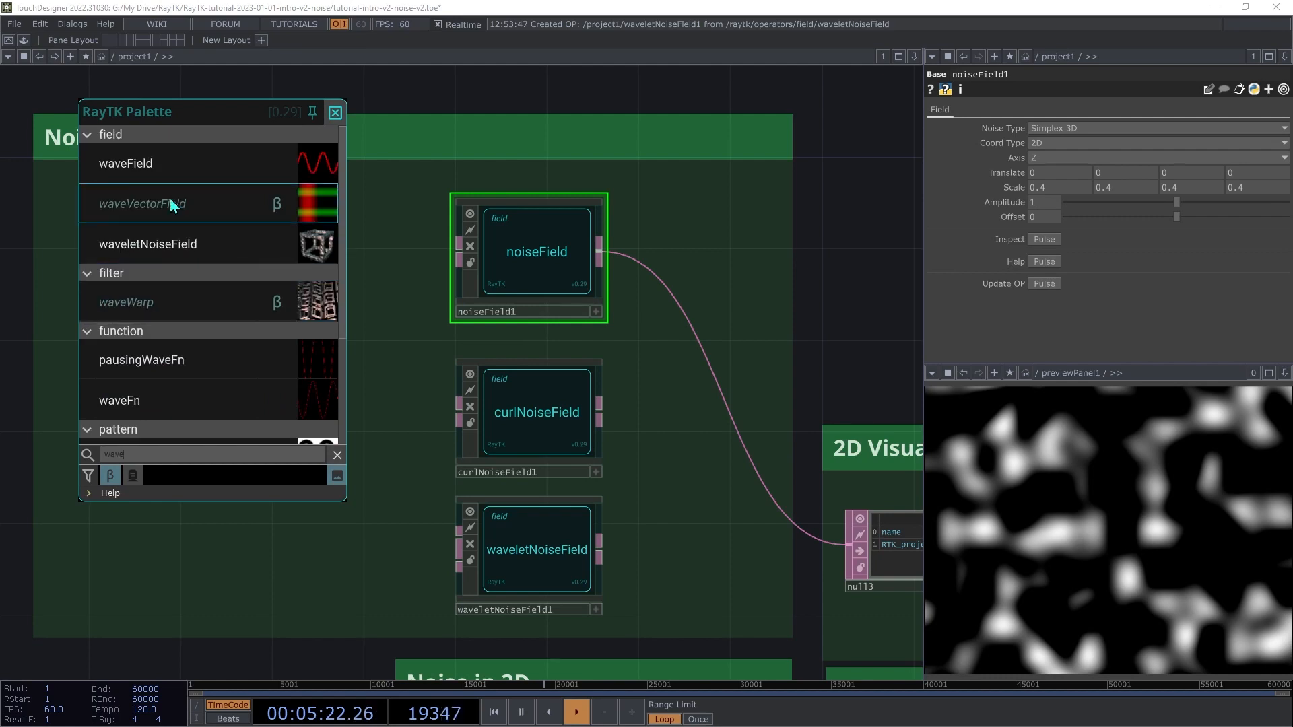
left_click(165, 168)
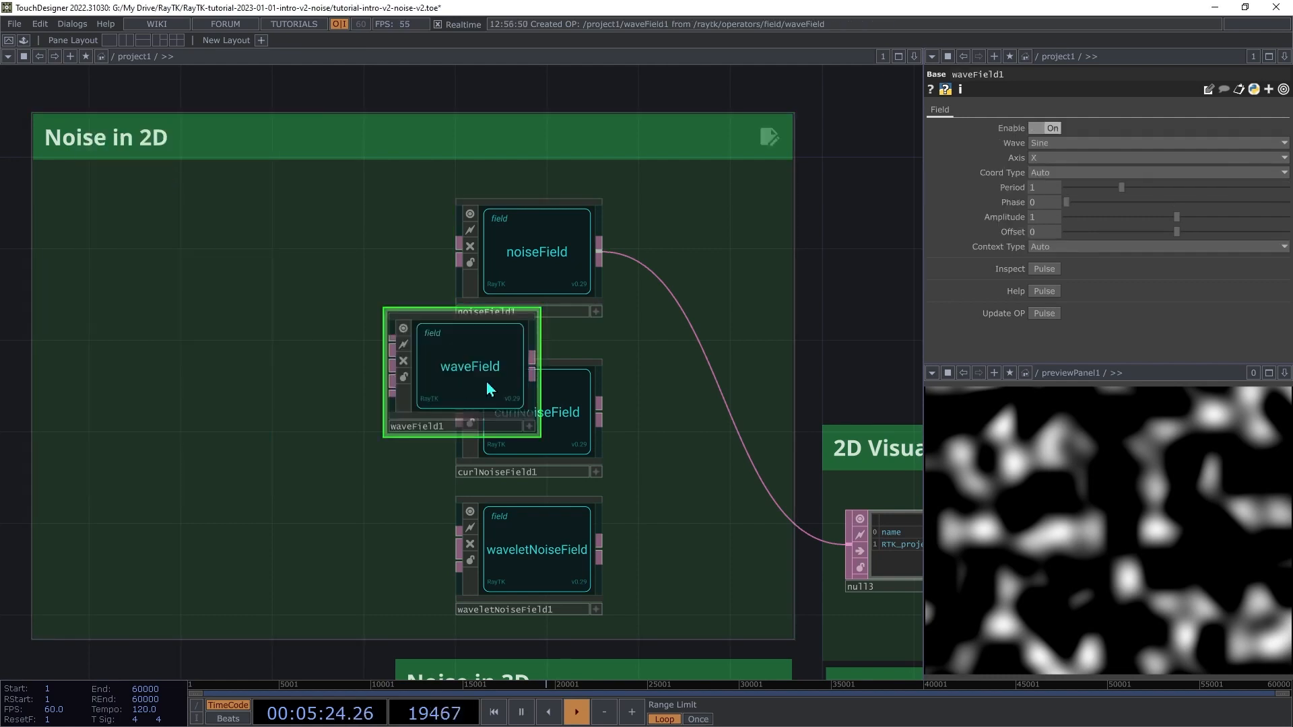
left_click(235, 320)
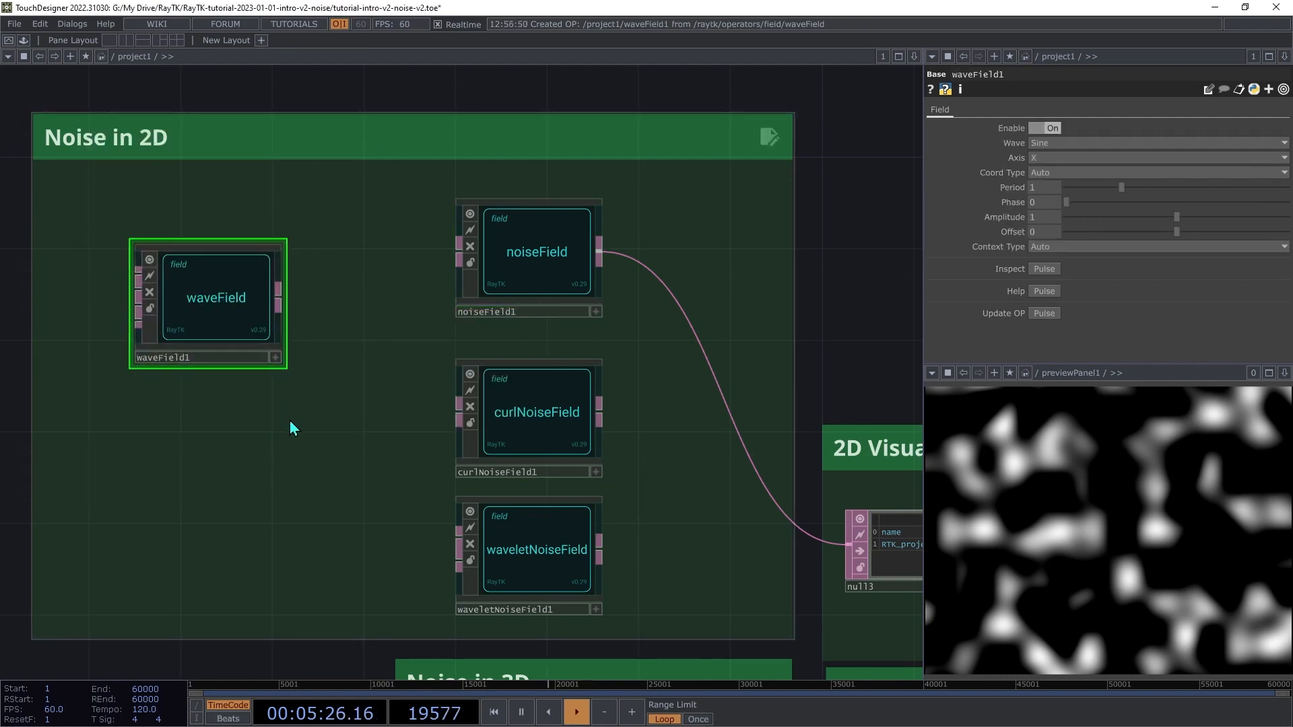
key("ctrl+s")
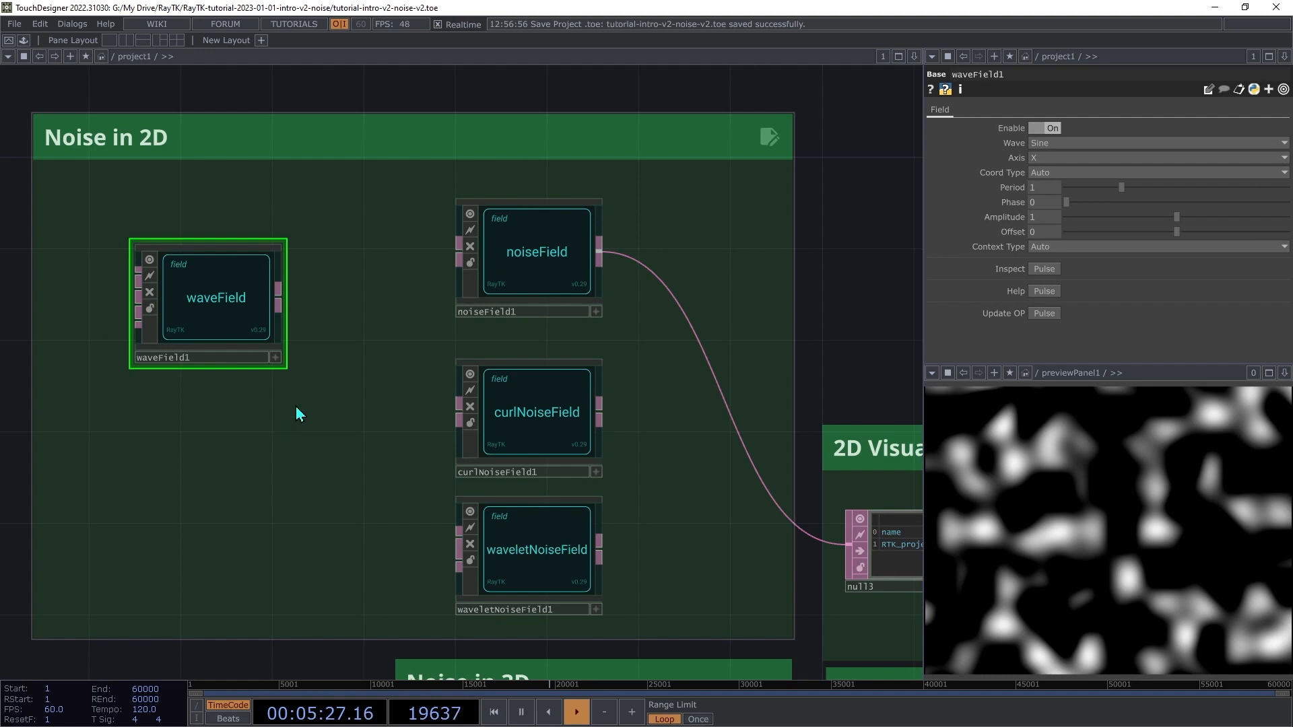
Step: Connect waveField1's output to noiseField1's input and set the wave to a period of about 0.93 and a phase of 0
left_click(283, 298)
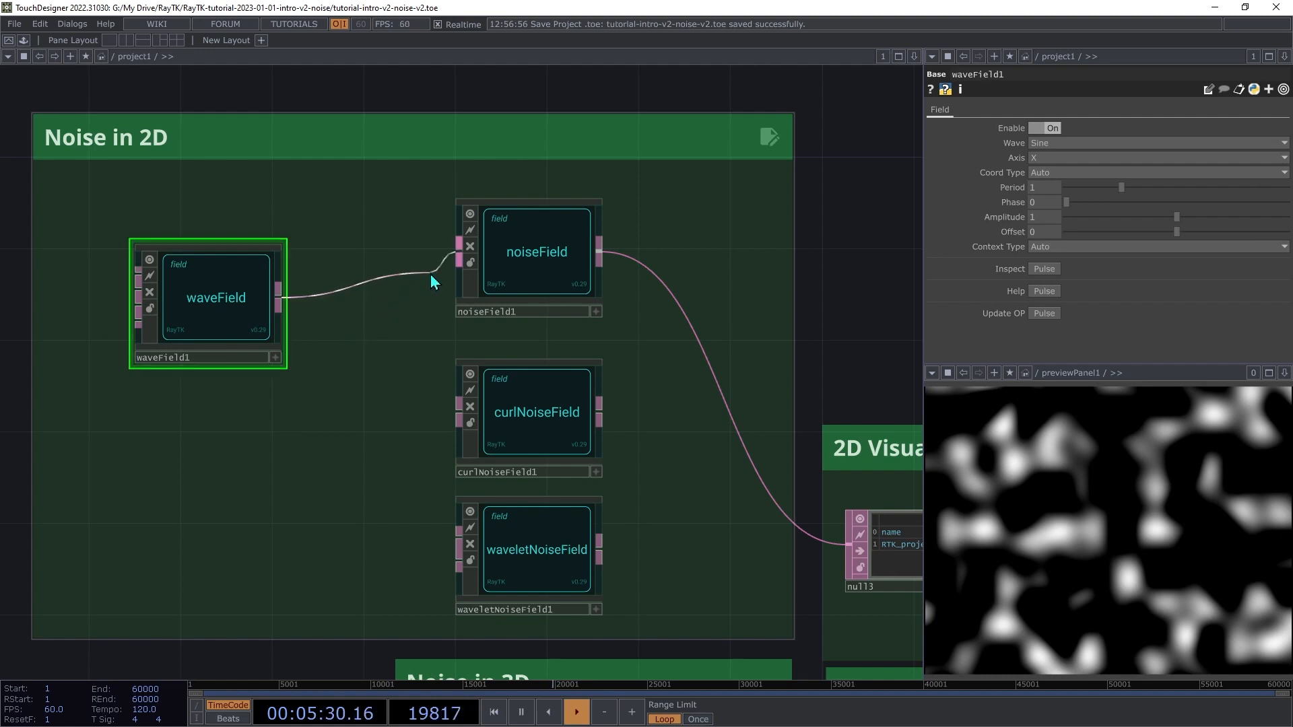
left_click(458, 256)
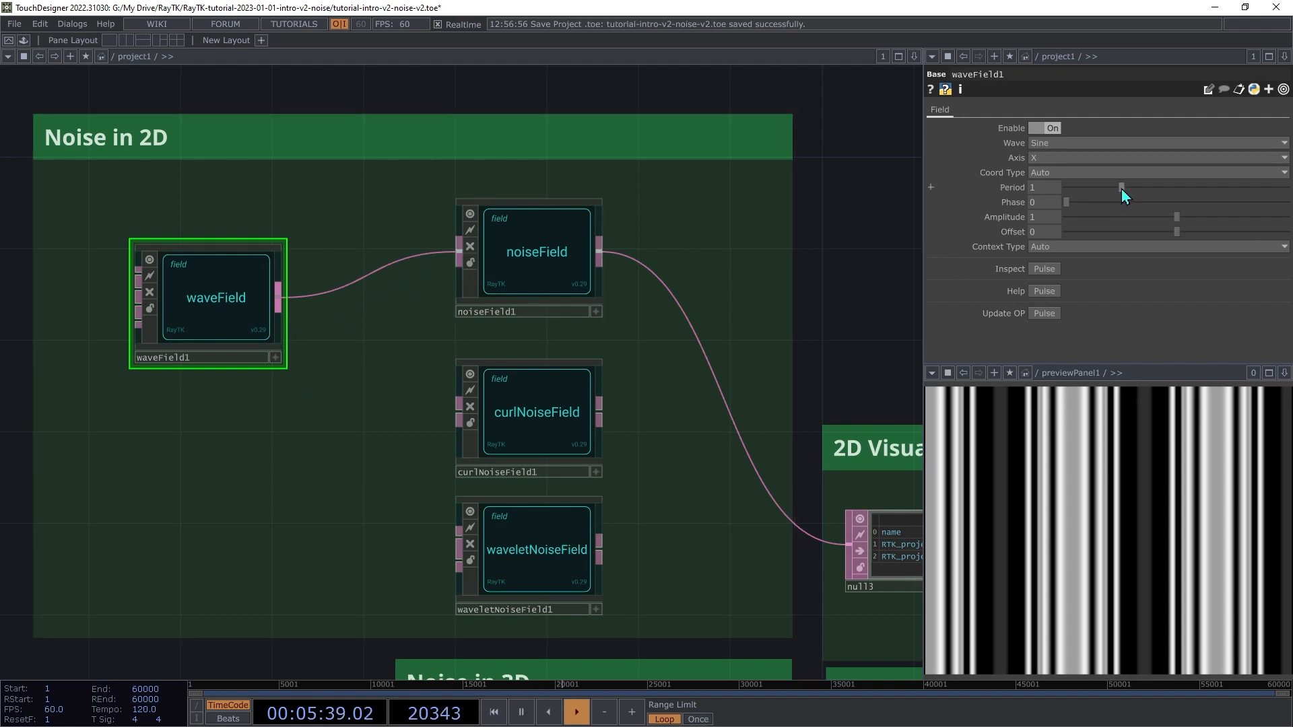
left_click_drag(1123, 188, 1250, 187)
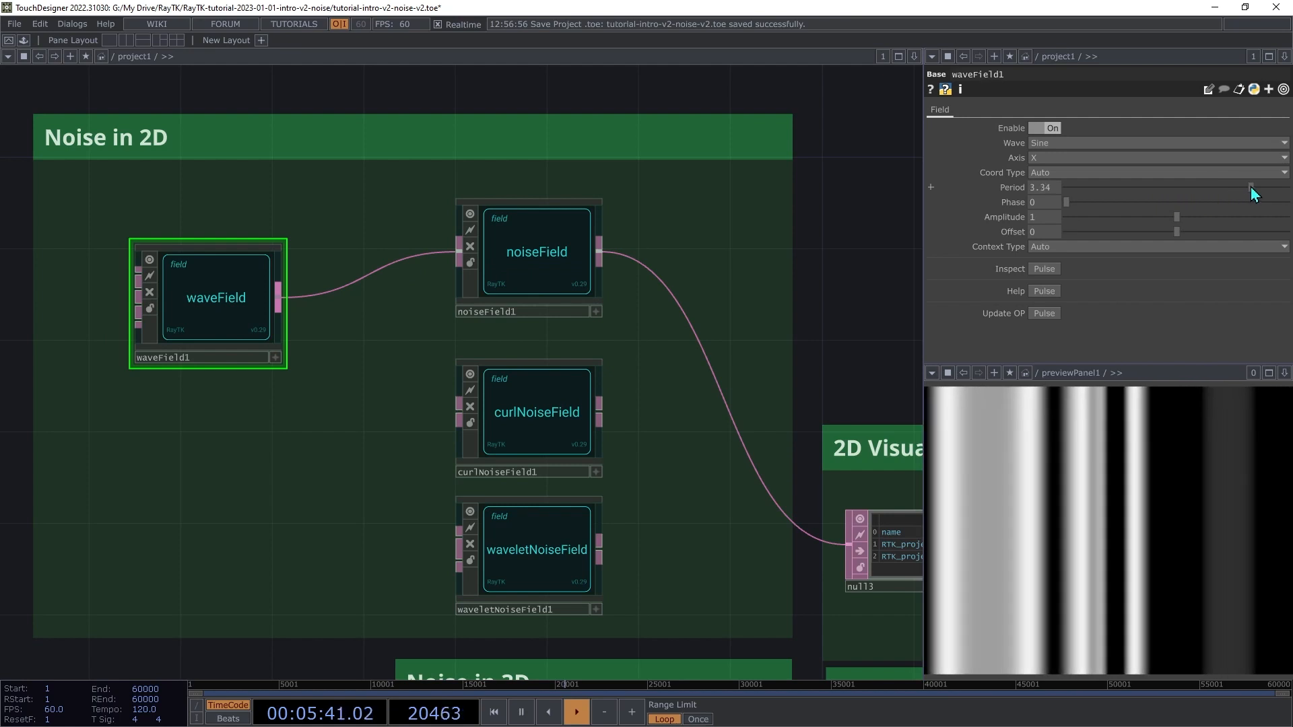
left_click_drag(1073, 201, 1080, 202)
left_click_drag(1250, 188, 1185, 190)
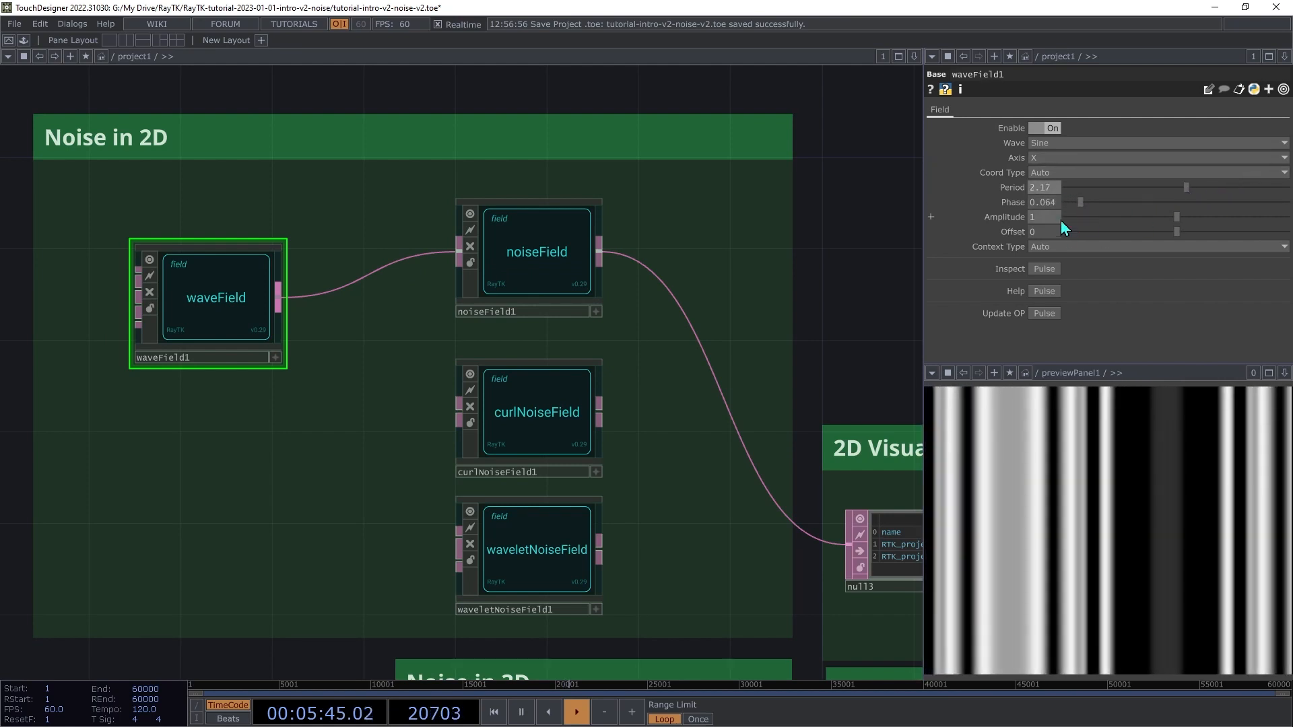
left_click_drag(1079, 203, 1048, 233)
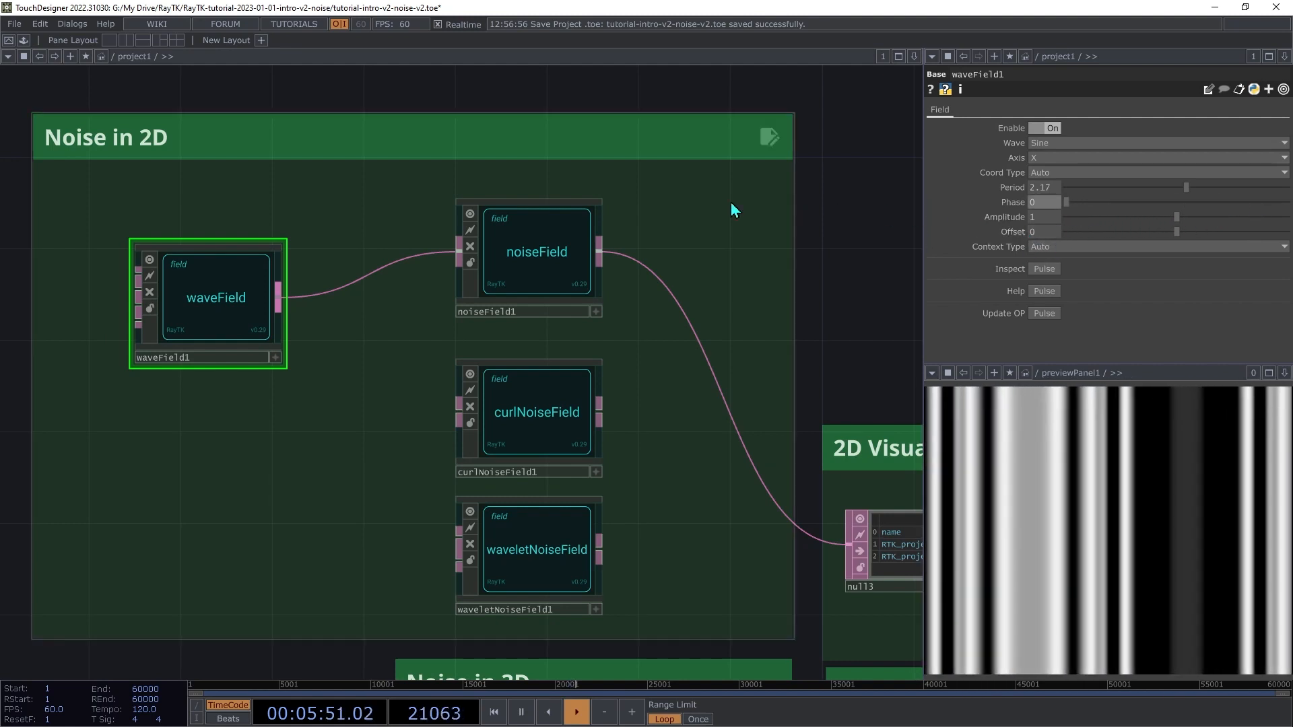
left_click_drag(1185, 187, 1117, 197)
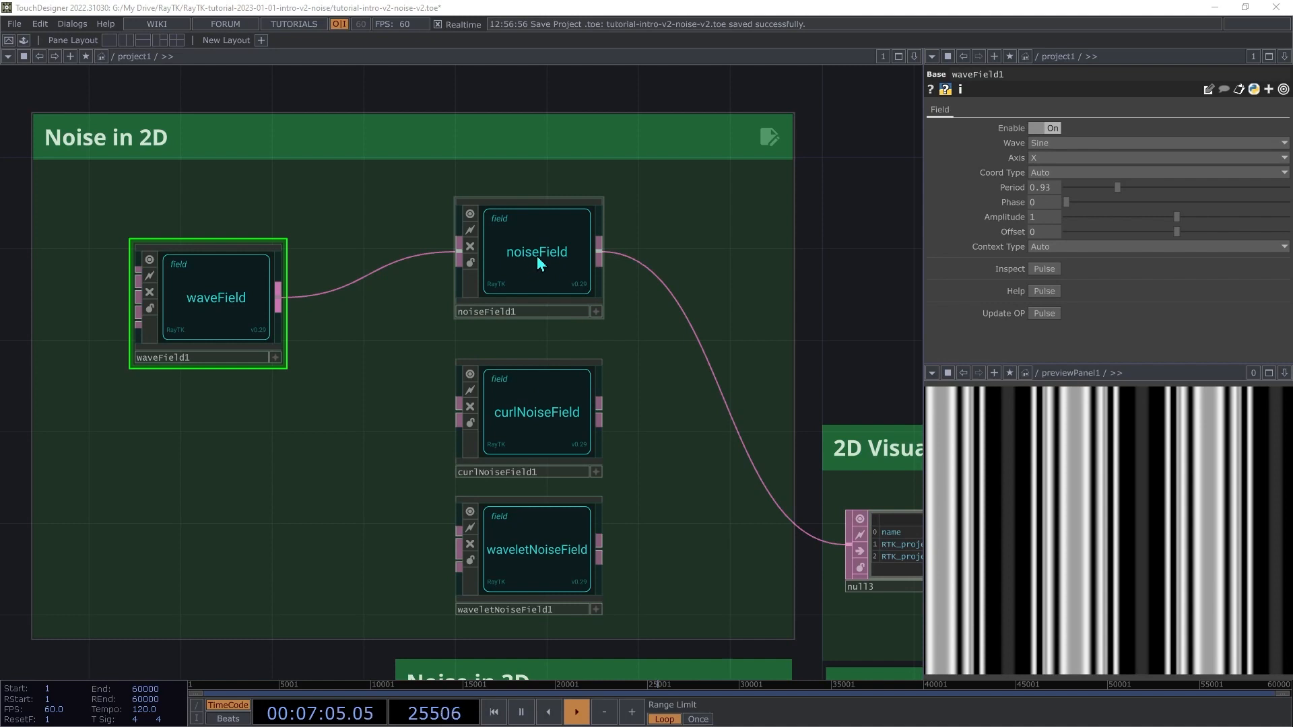
Step: Try shifting noiseField1's first and second translate values and return both to 0
left_click(536, 262)
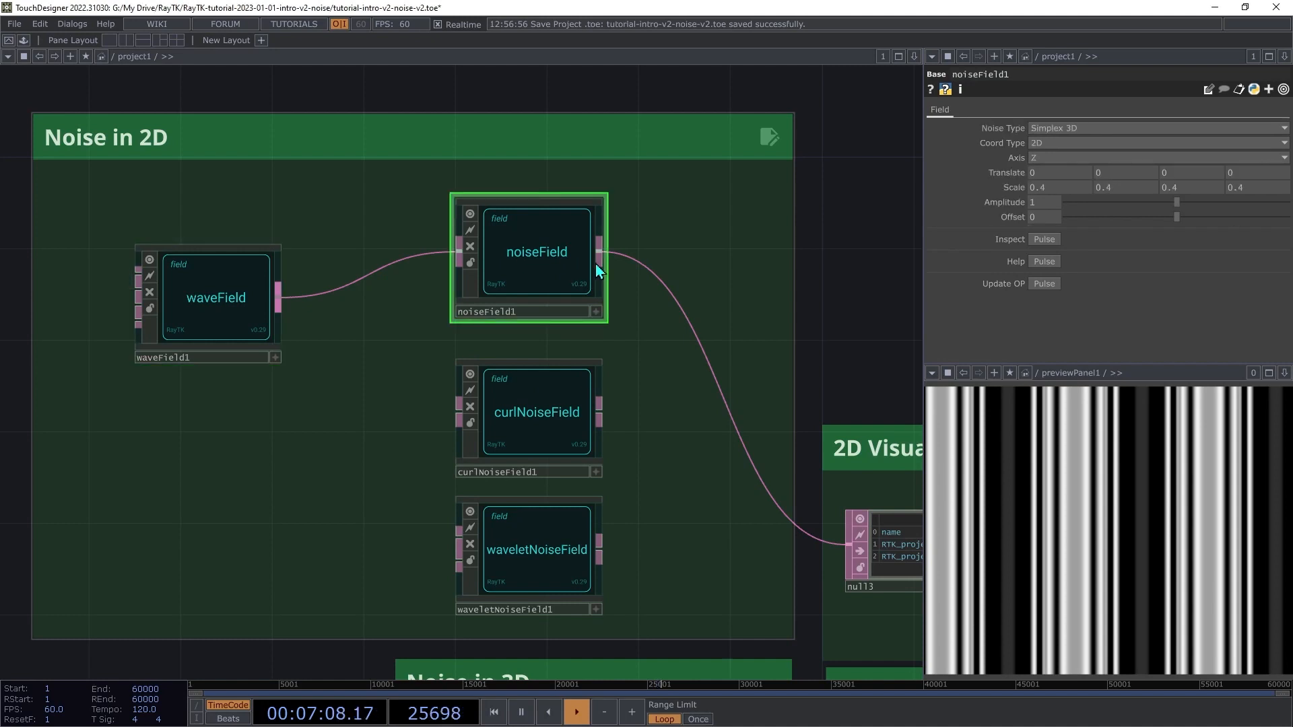
mouse_move(1044, 175)
left_mouse_down()
mouse_move(1043, 151)
mouse_move(1045, 179)
left_mouse_up()
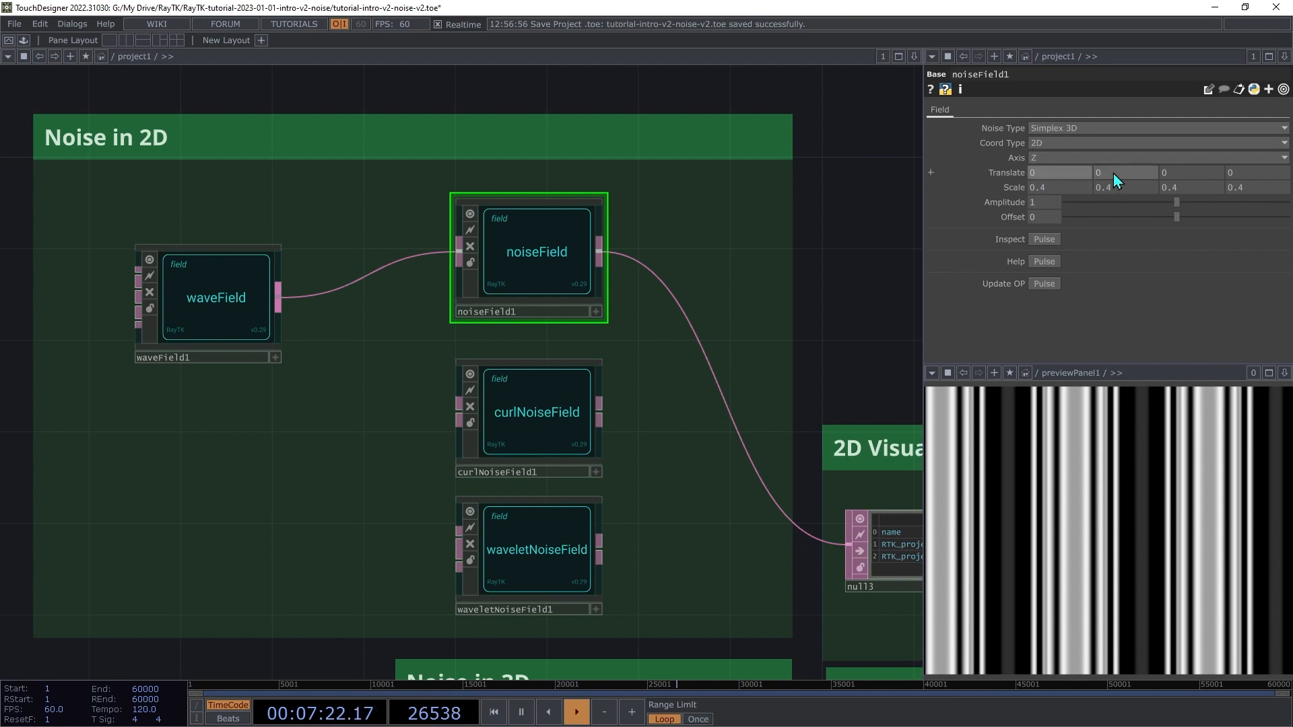
left_click_drag(1131, 173, 1133, 148)
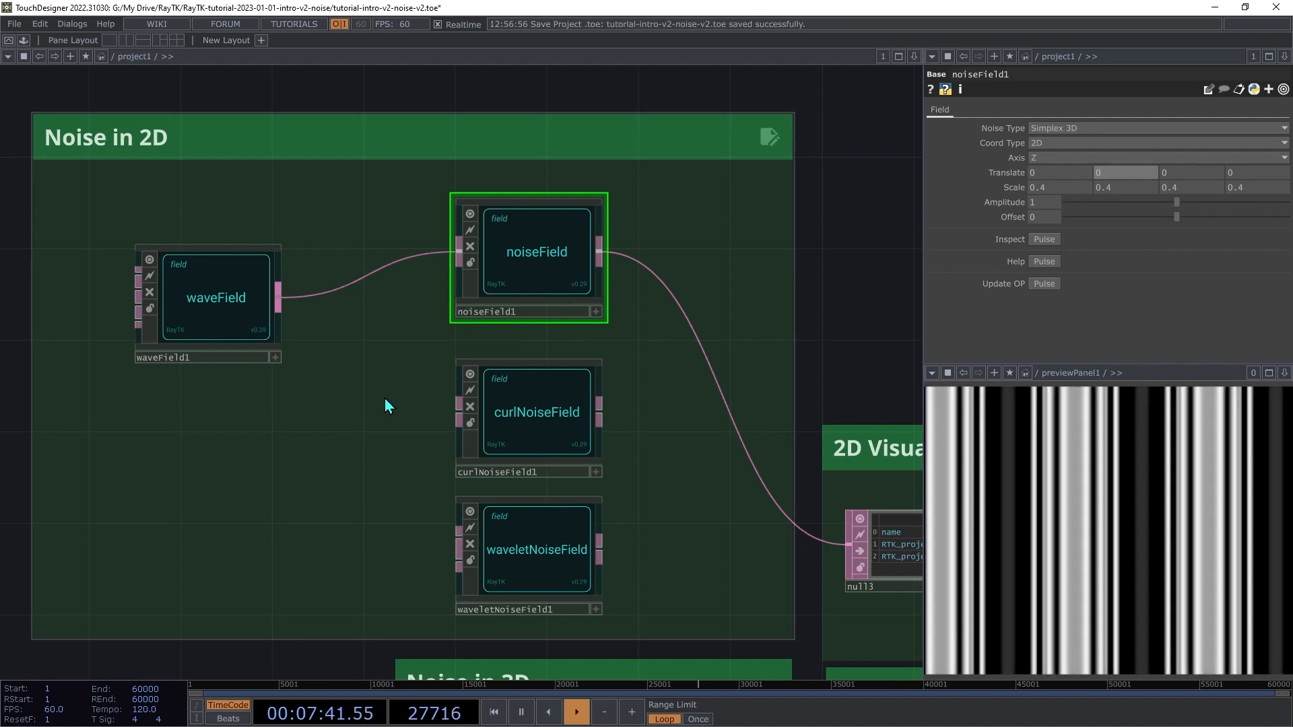
Step: Set waveField1's axis to Y
left_click(212, 300)
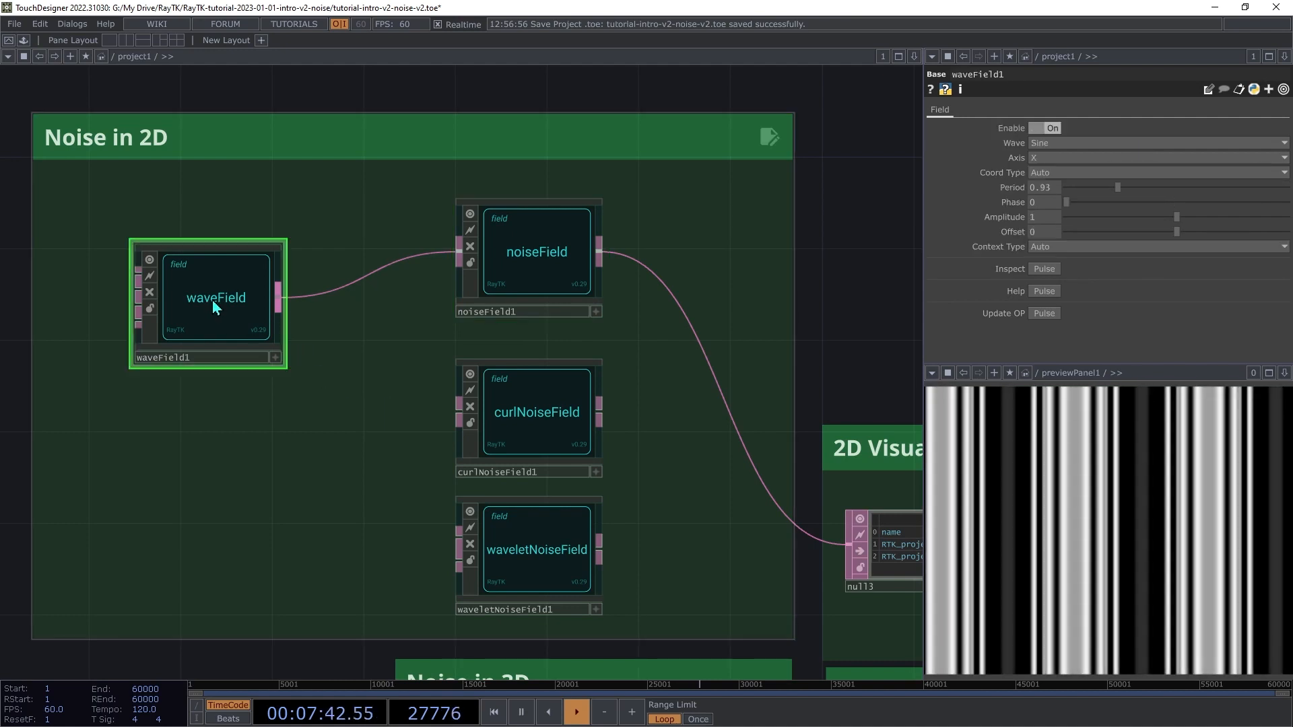
left_click(1030, 157)
left_click(1043, 183)
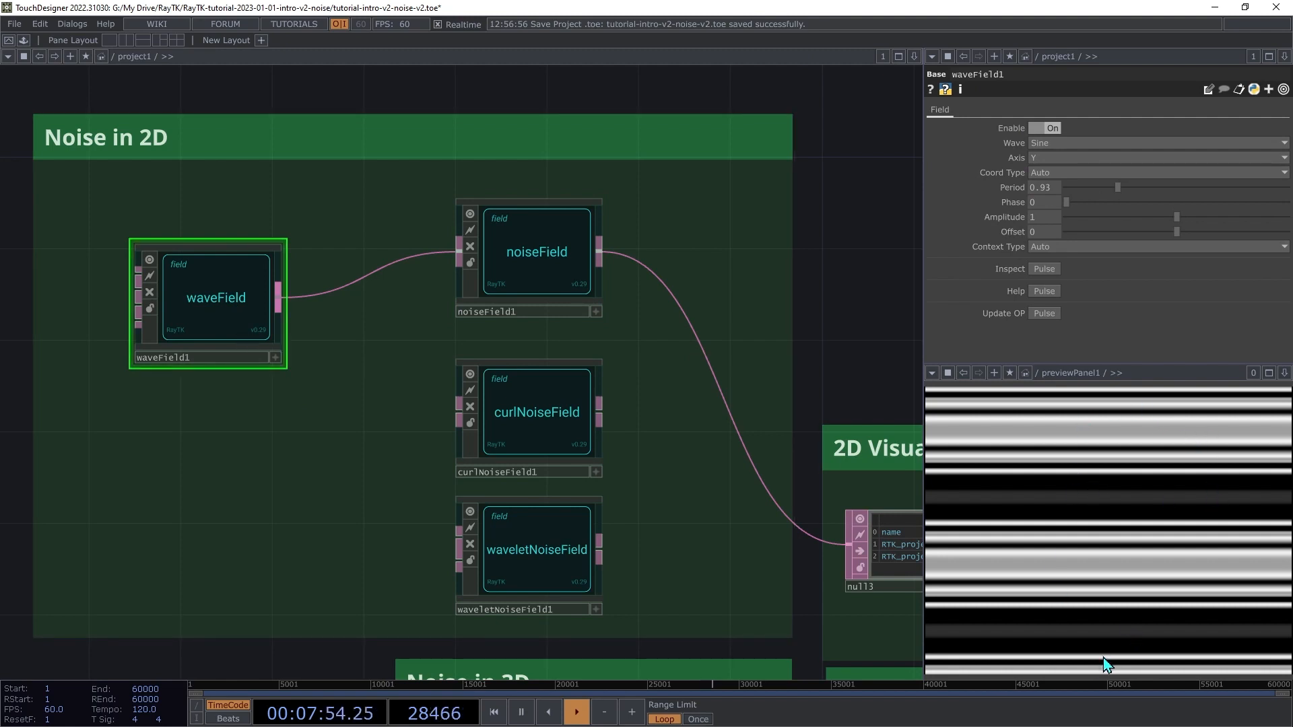
Step: Try noiseField1's first and second translate values with the Y-axis wave as input, and return both to 0
left_click(540, 257)
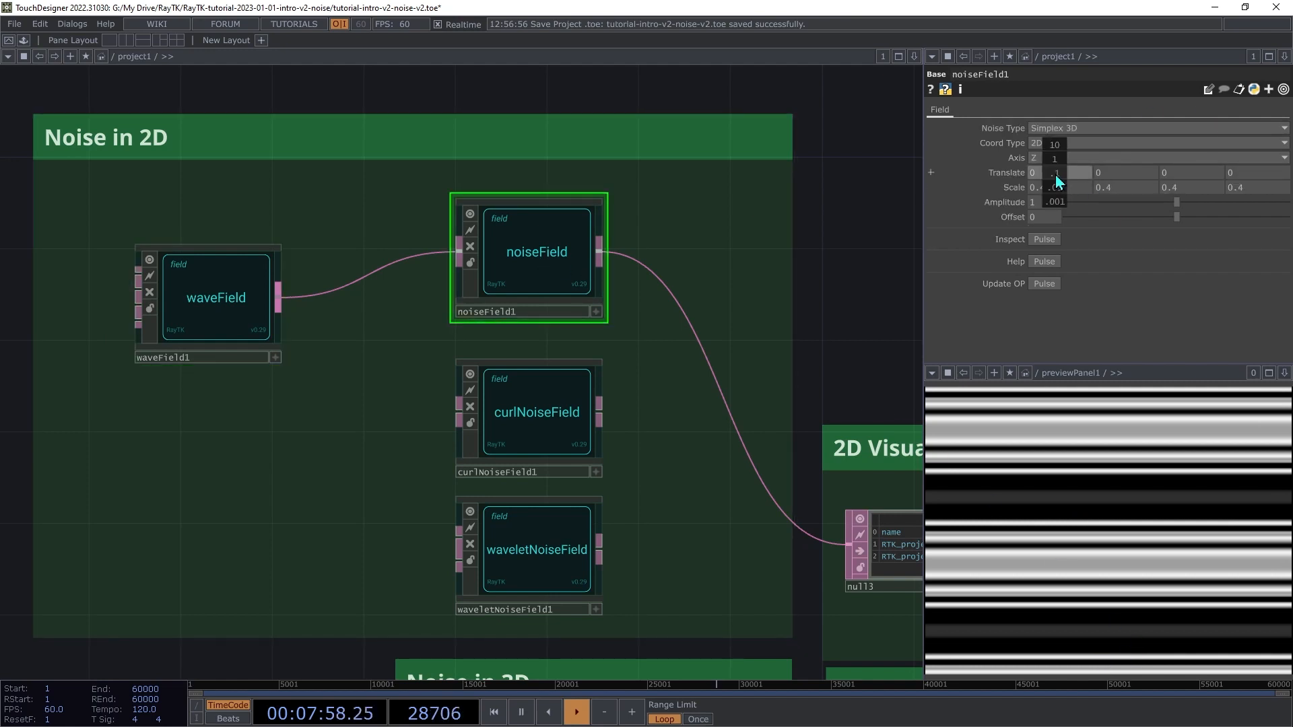
mouse_move(1056, 175)
middle_mouse_down()
mouse_move(985, 175)
mouse_move(1056, 175)
middle_mouse_up()
mouse_move(1134, 175)
middle_mouse_down()
mouse_move(1130, 158)
mouse_move(1106, 159)
mouse_move(1131, 159)
middle_mouse_up()
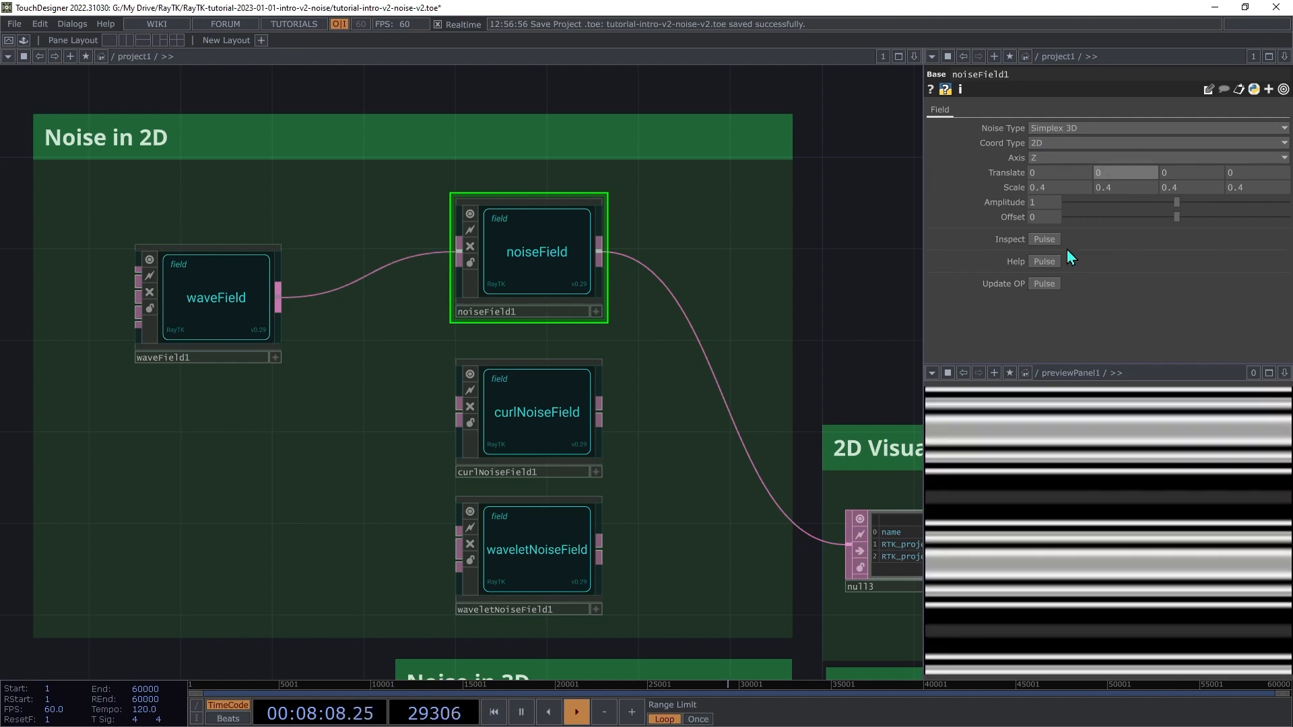
left_click(227, 318)
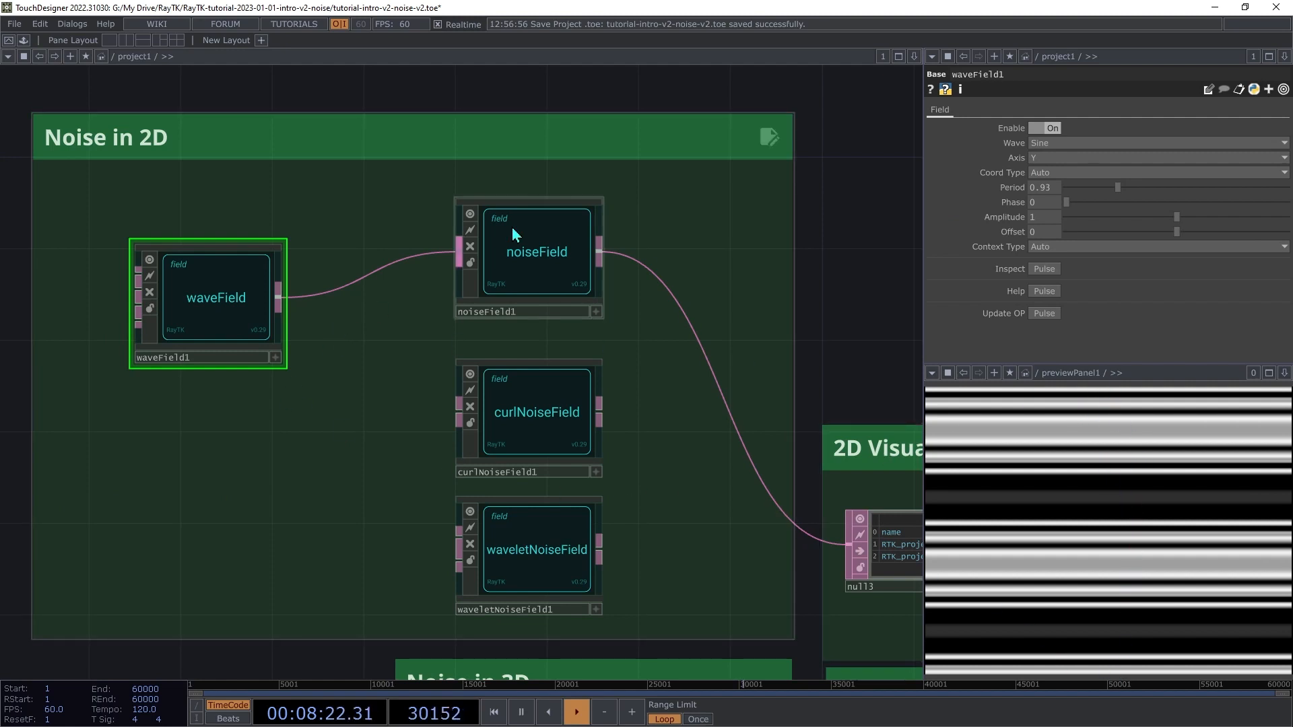
left_click(543, 276)
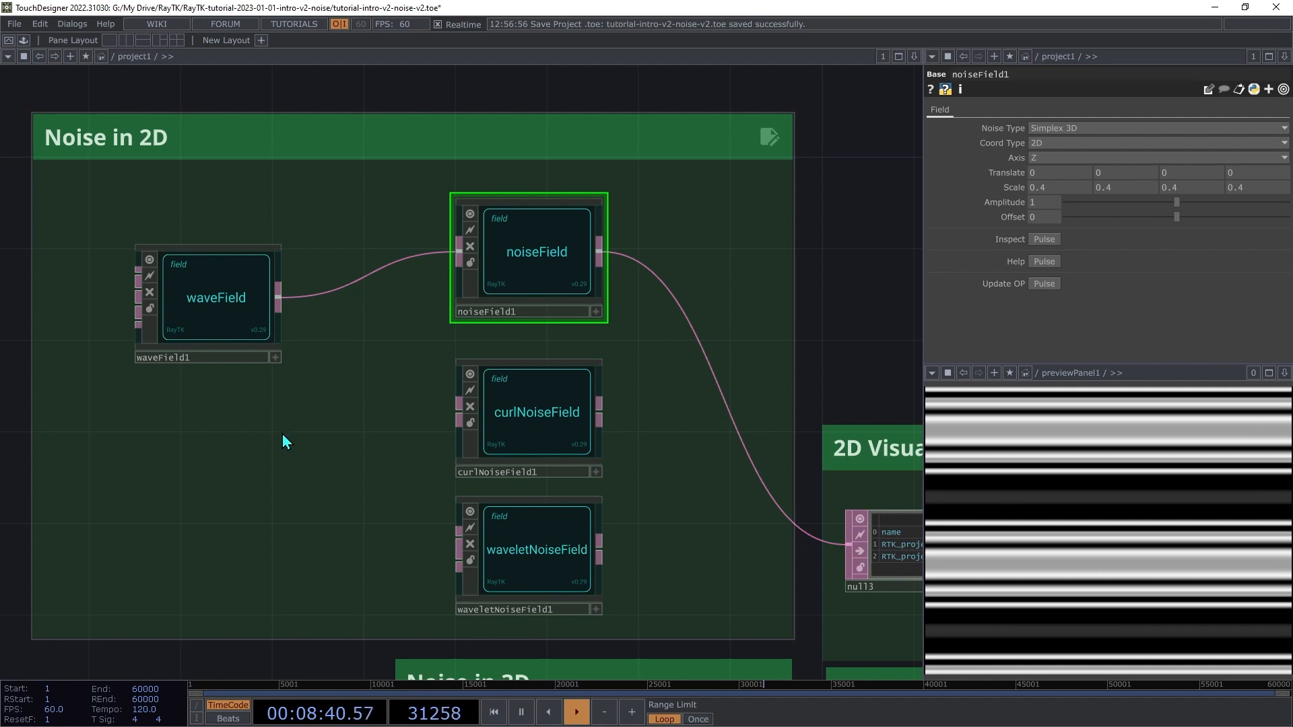
Step: Set waveField1's axis back to X and move the operator up and left, level with noiseField1
left_click(238, 303)
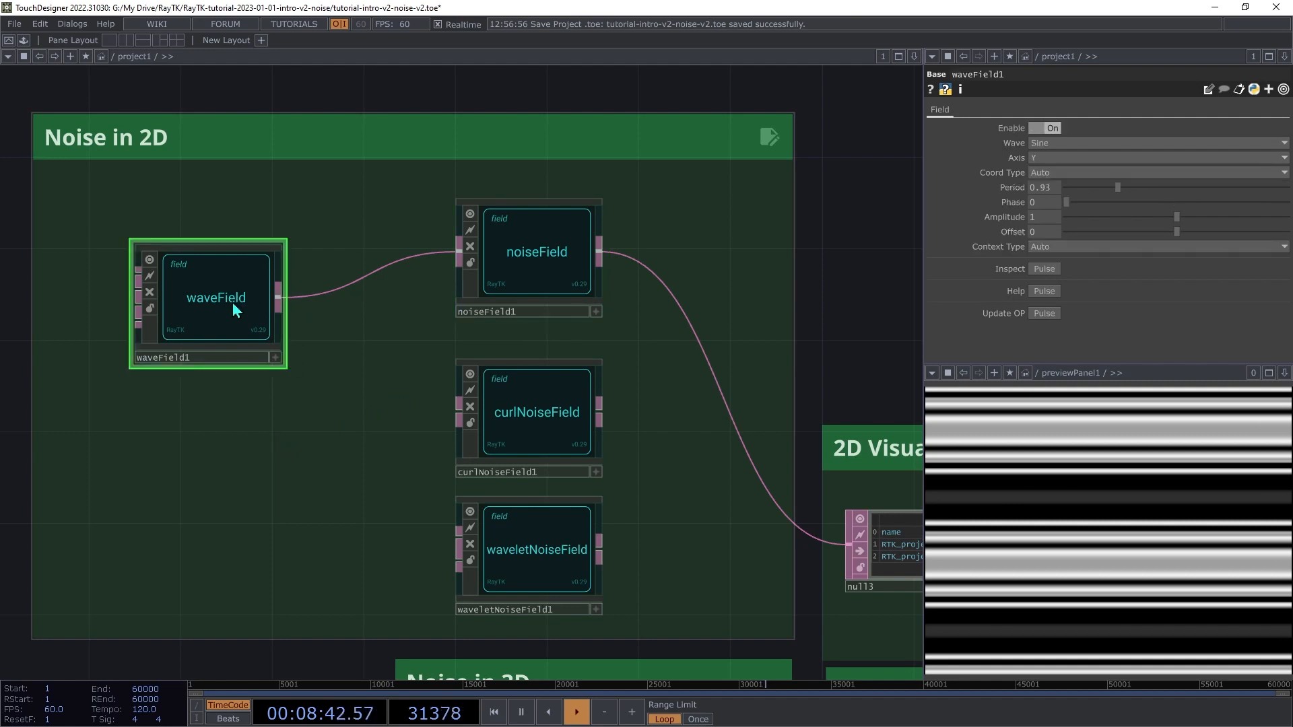
left_click(1044, 161)
left_click(1041, 172)
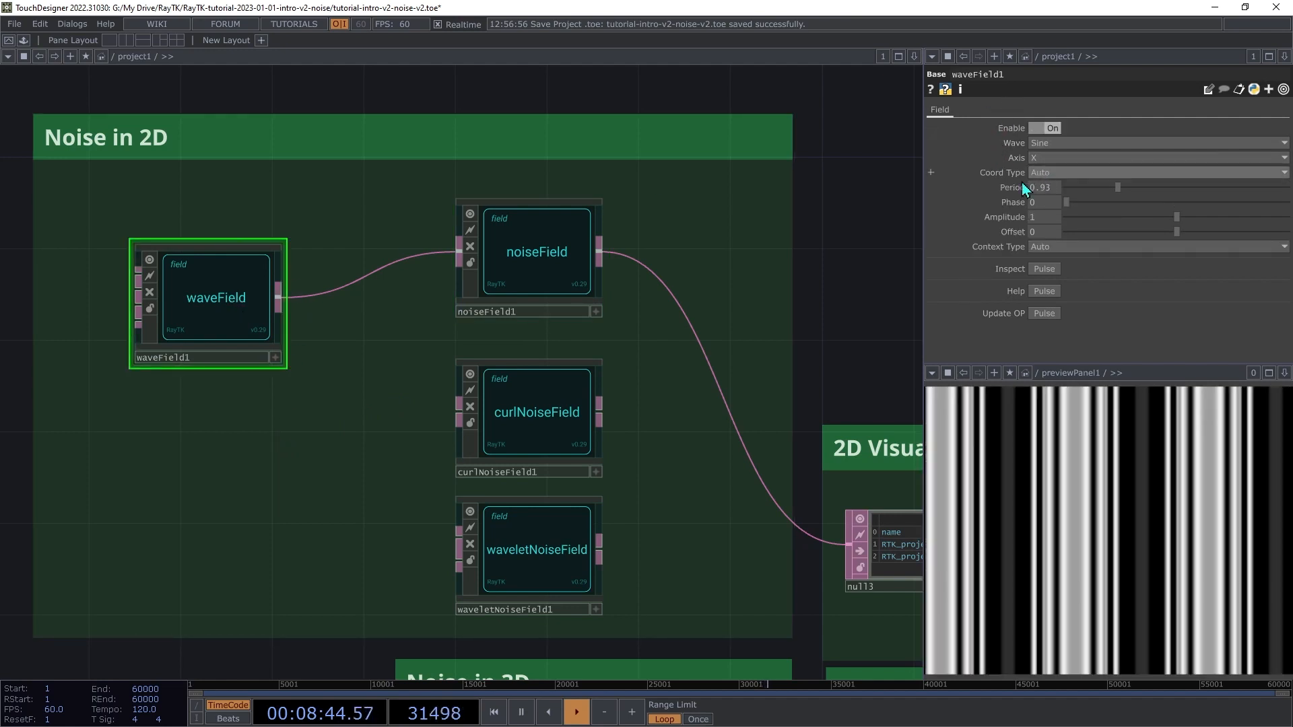
left_click_drag(225, 331, 156, 285)
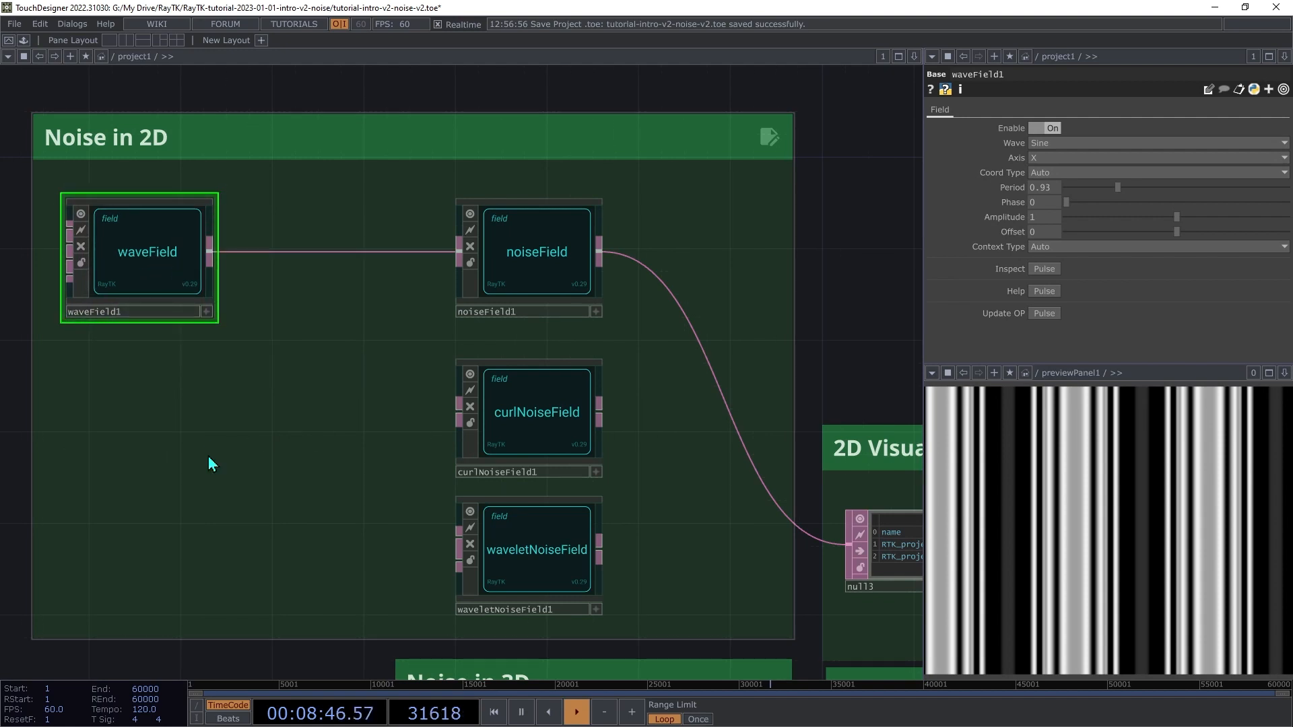
Step: Add a second waveField directly below waveField1 and set its axis to Y
key("alt+r")
type("wave")
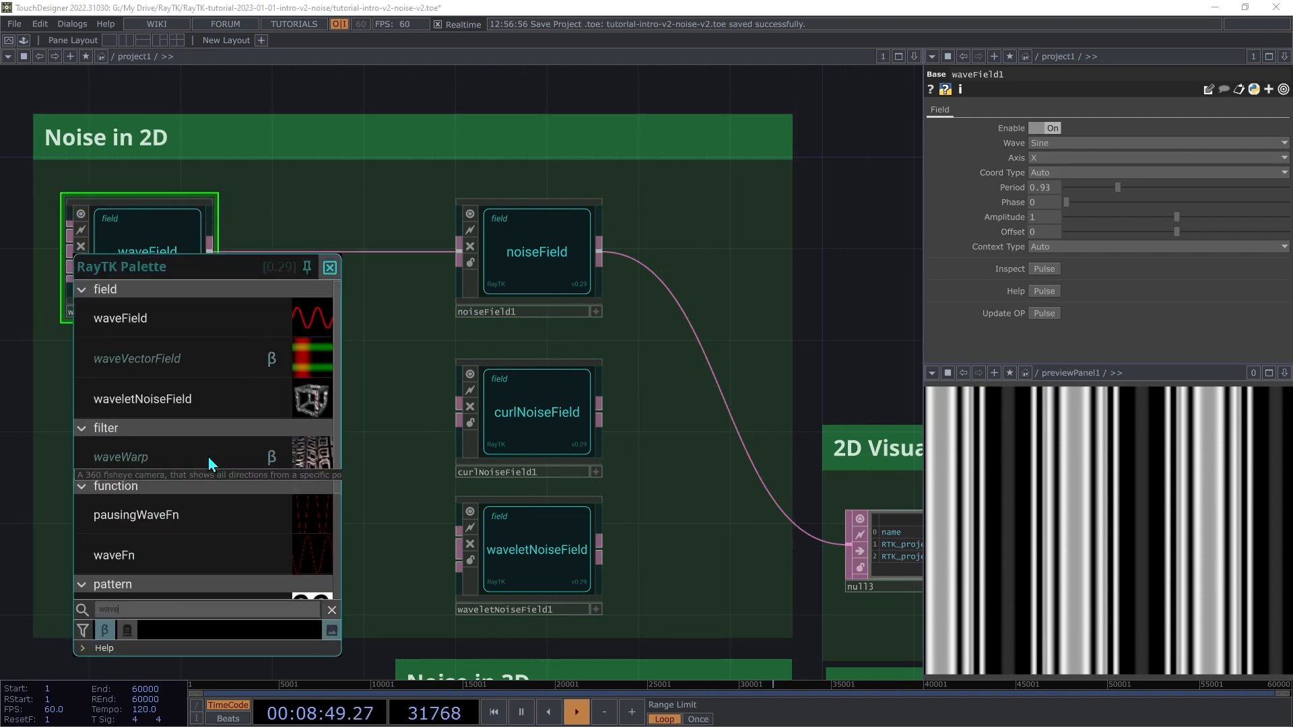
left_click(151, 318)
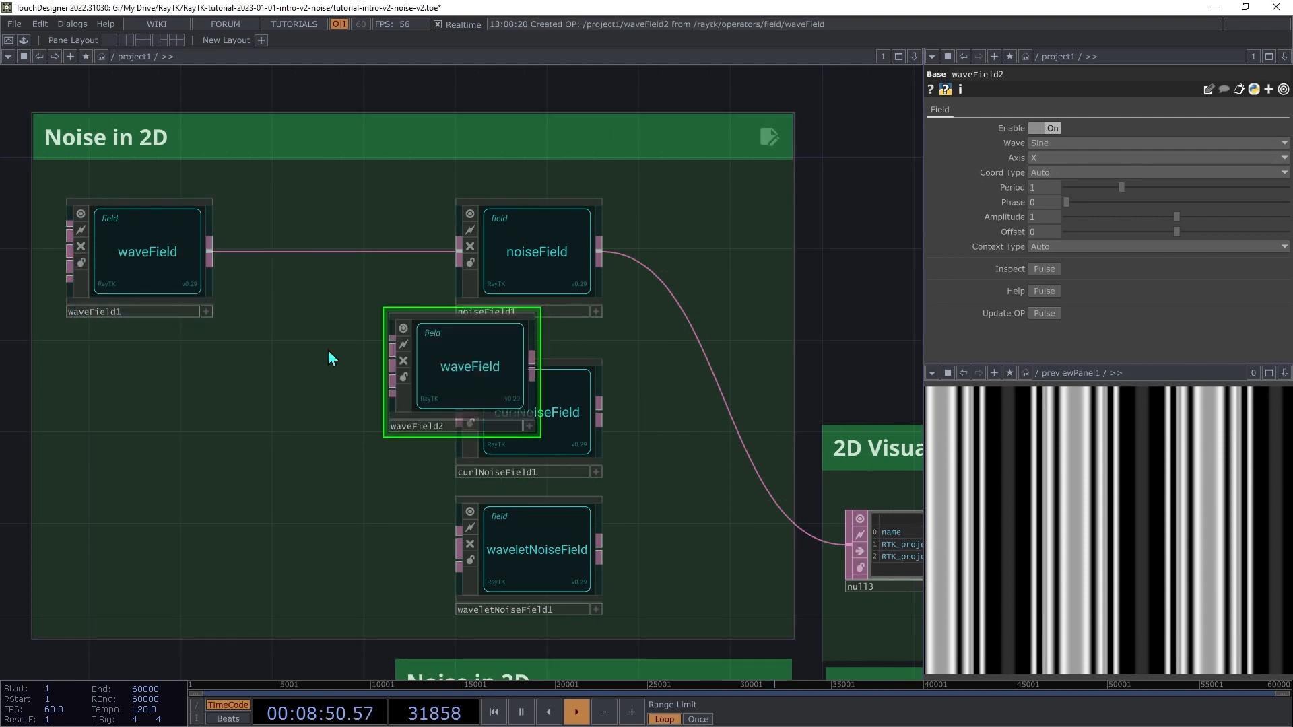
left_click_drag(437, 379, 131, 402)
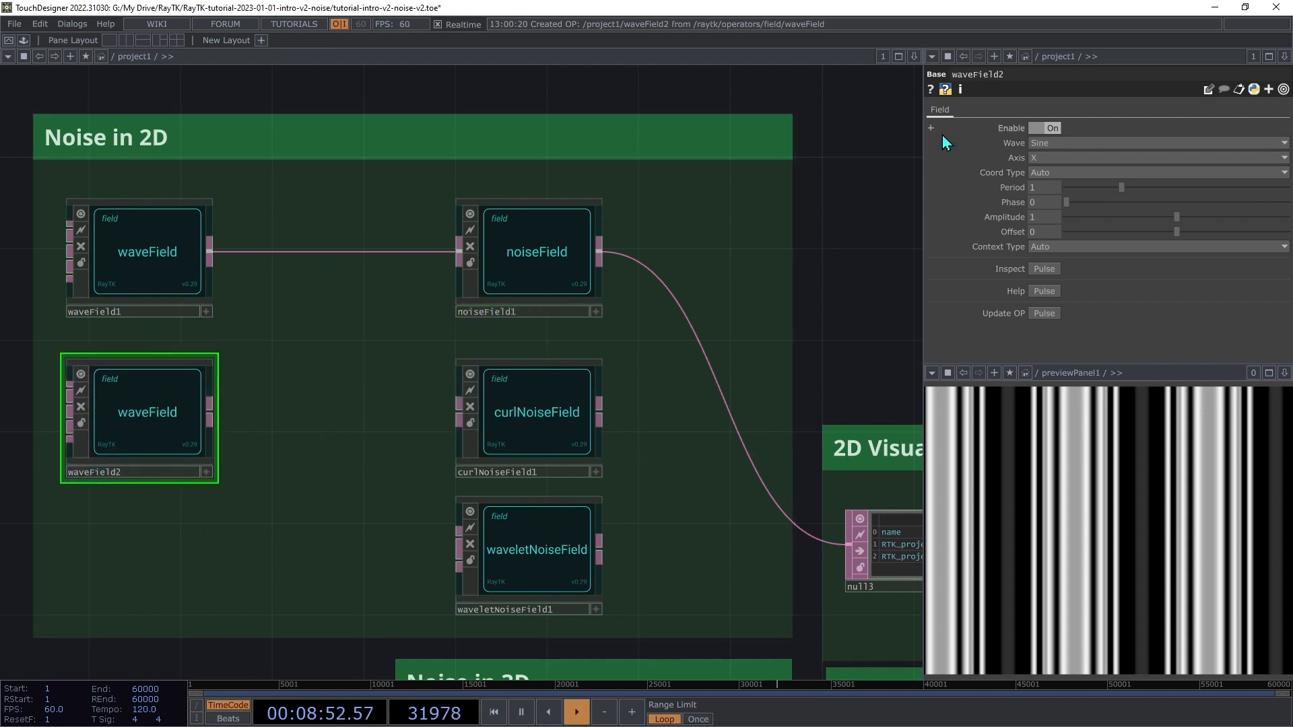
left_click(1044, 159)
left_click(1044, 184)
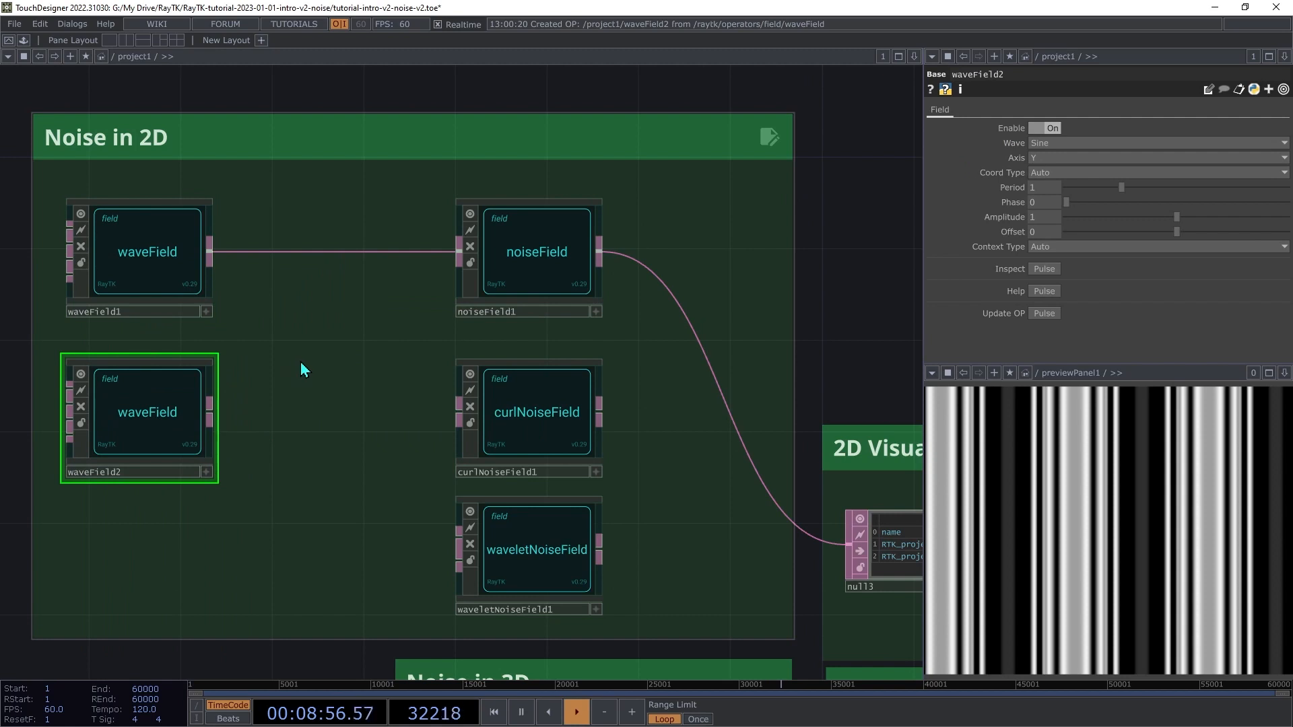
Step: Add a floatToVector operator between the wave fields and noiseField1, connecting waveField1 to its first input and waveField2 to its second
key("alt+r")
type("f")
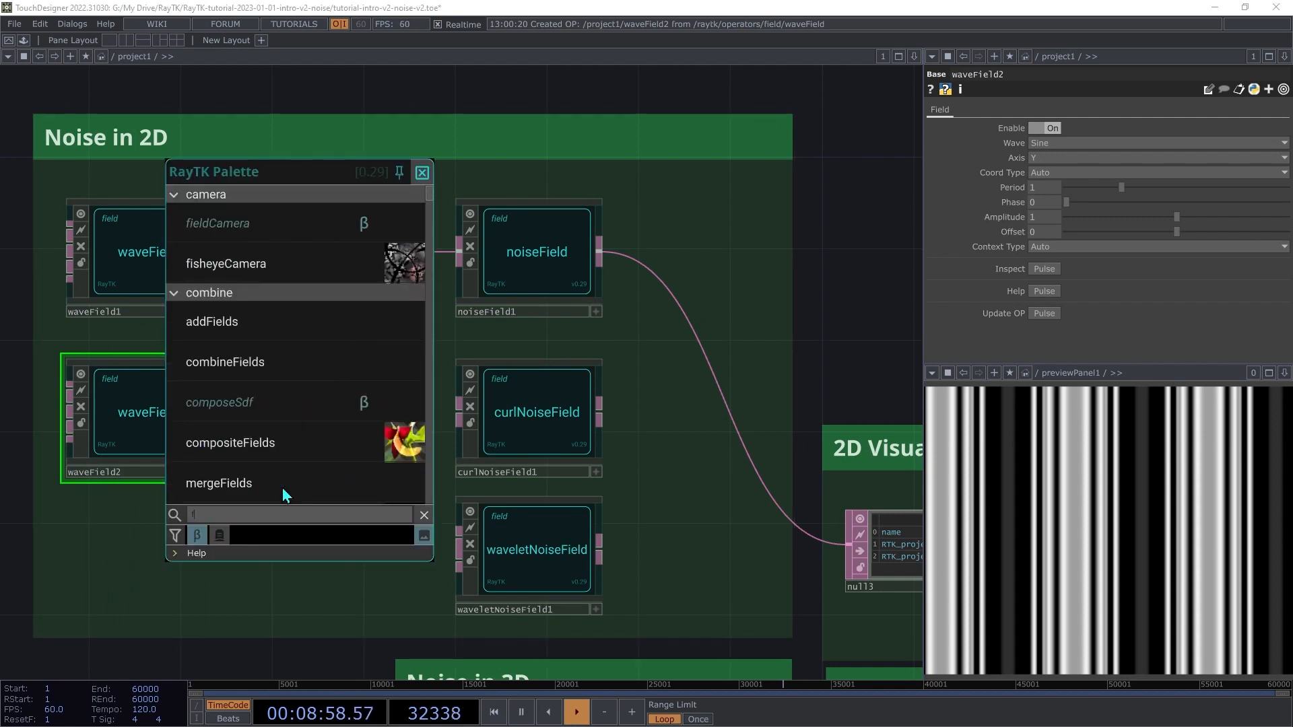
type("t")
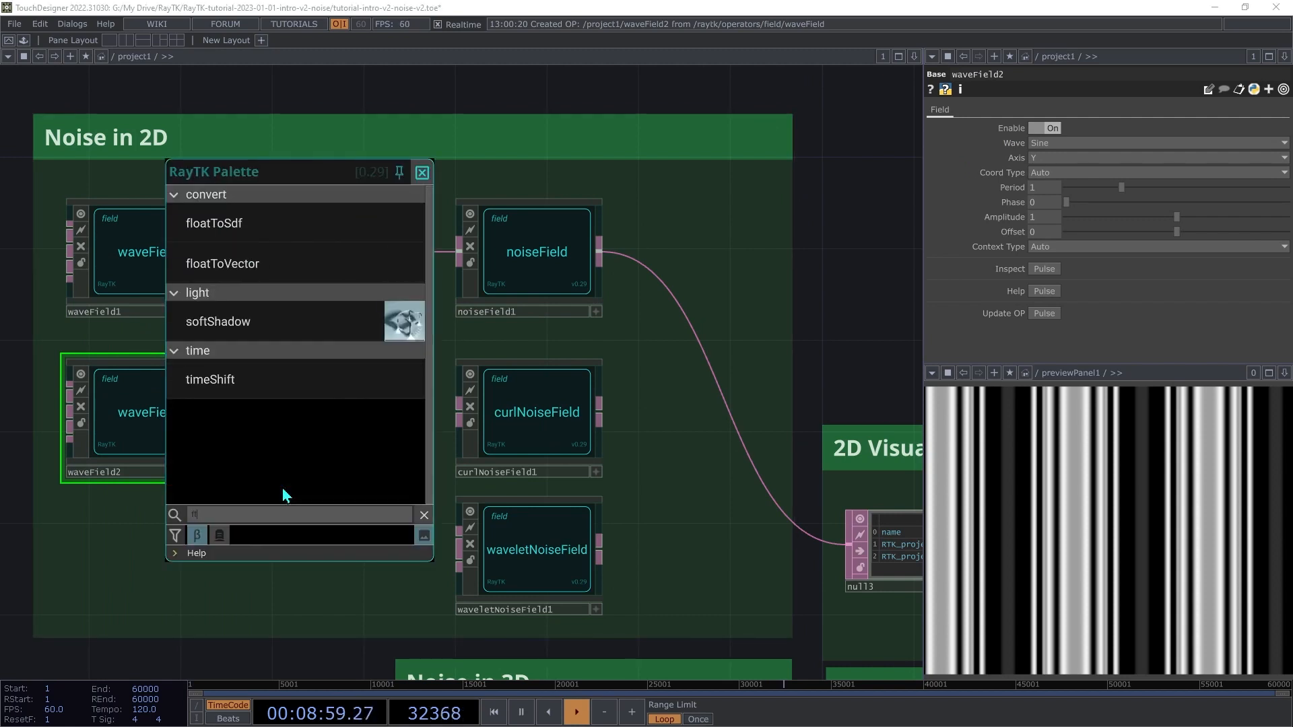
left_click(229, 265)
left_click(316, 349)
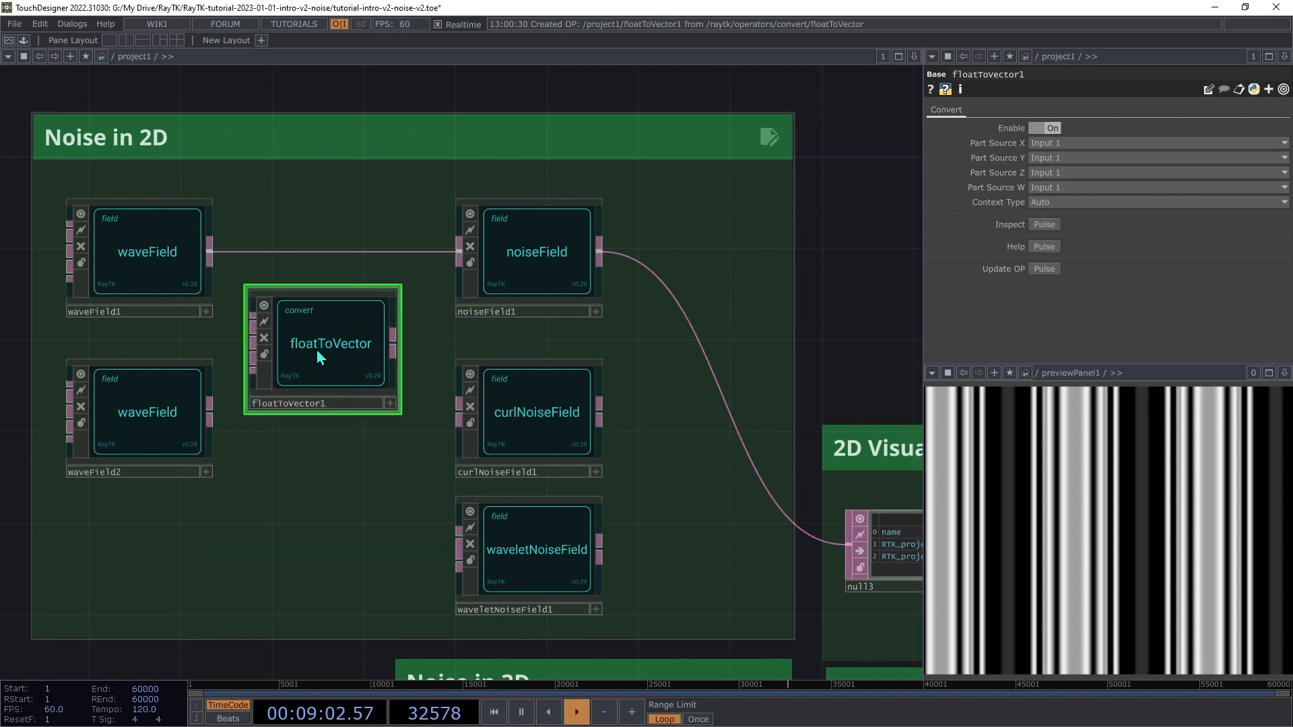
left_click_drag(210, 251, 210, 413)
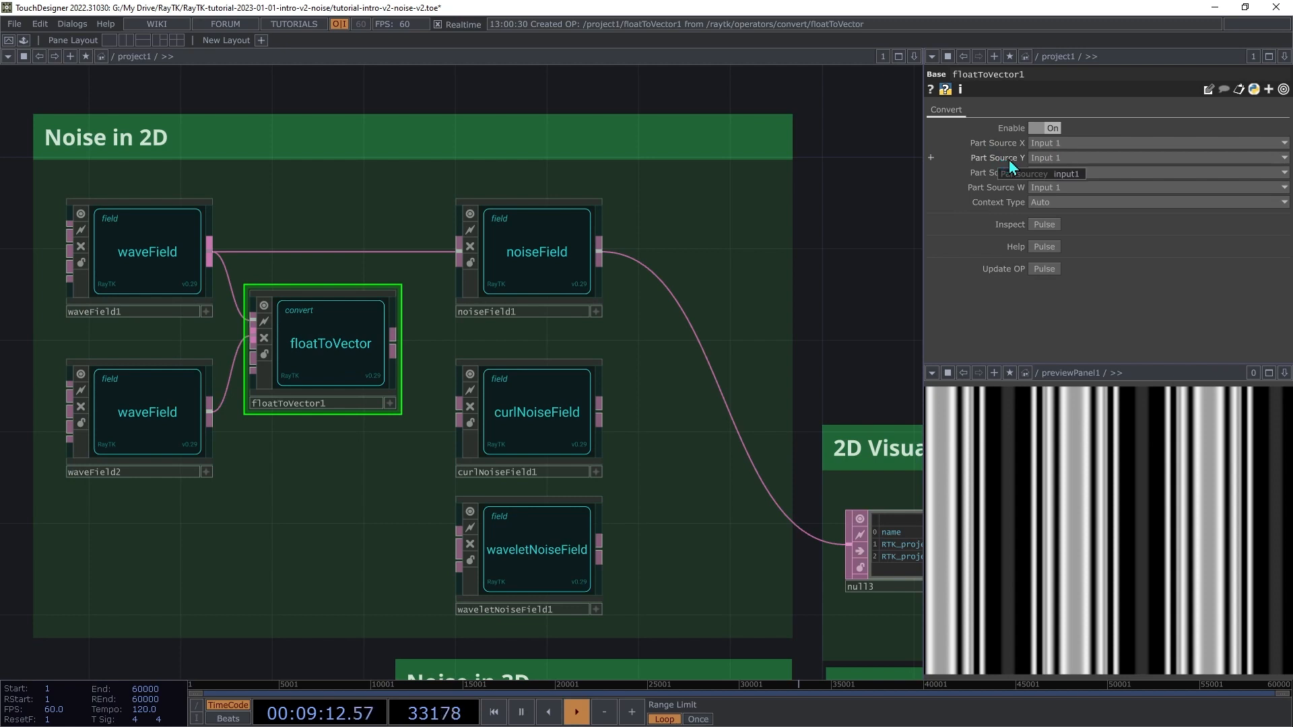
Step: Set floatToVector1's Part Source Y to Input 2 and Z and W to Zero, and connect it to noiseField1's coordinate field input
left_click(1060, 161)
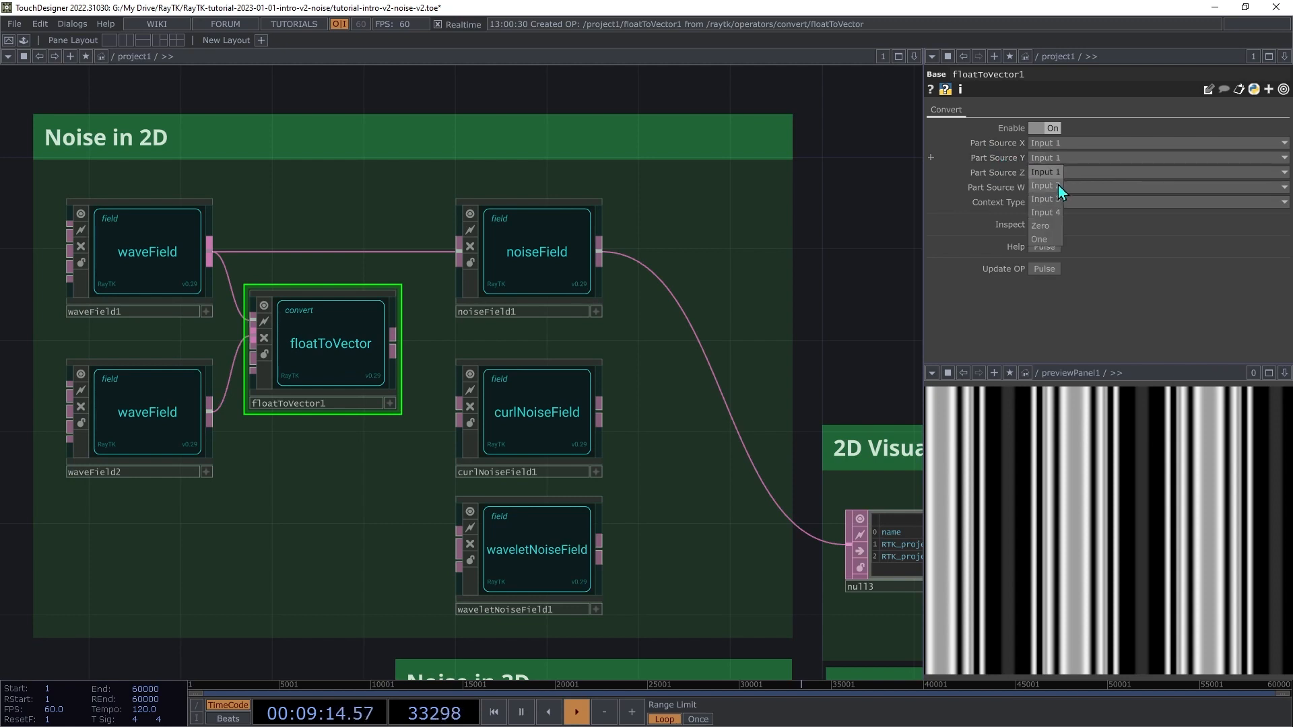
left_click(1057, 185)
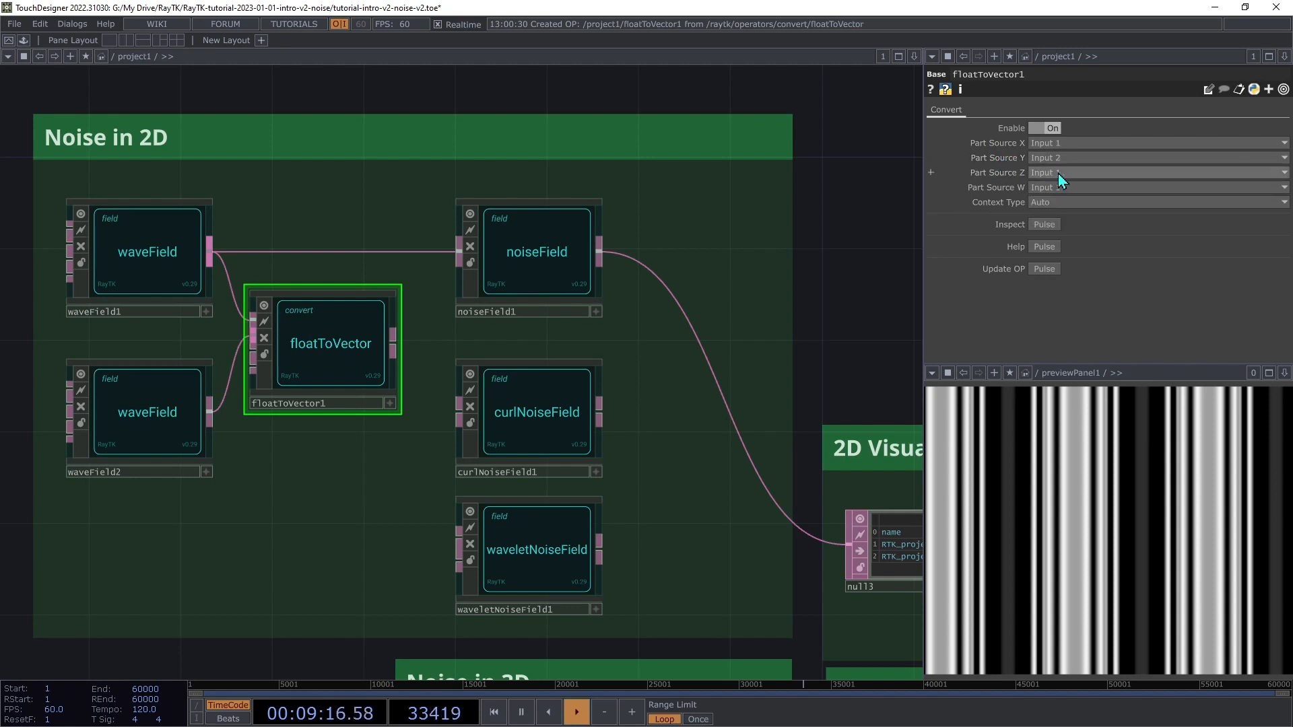
left_click(1058, 173)
left_click(1051, 245)
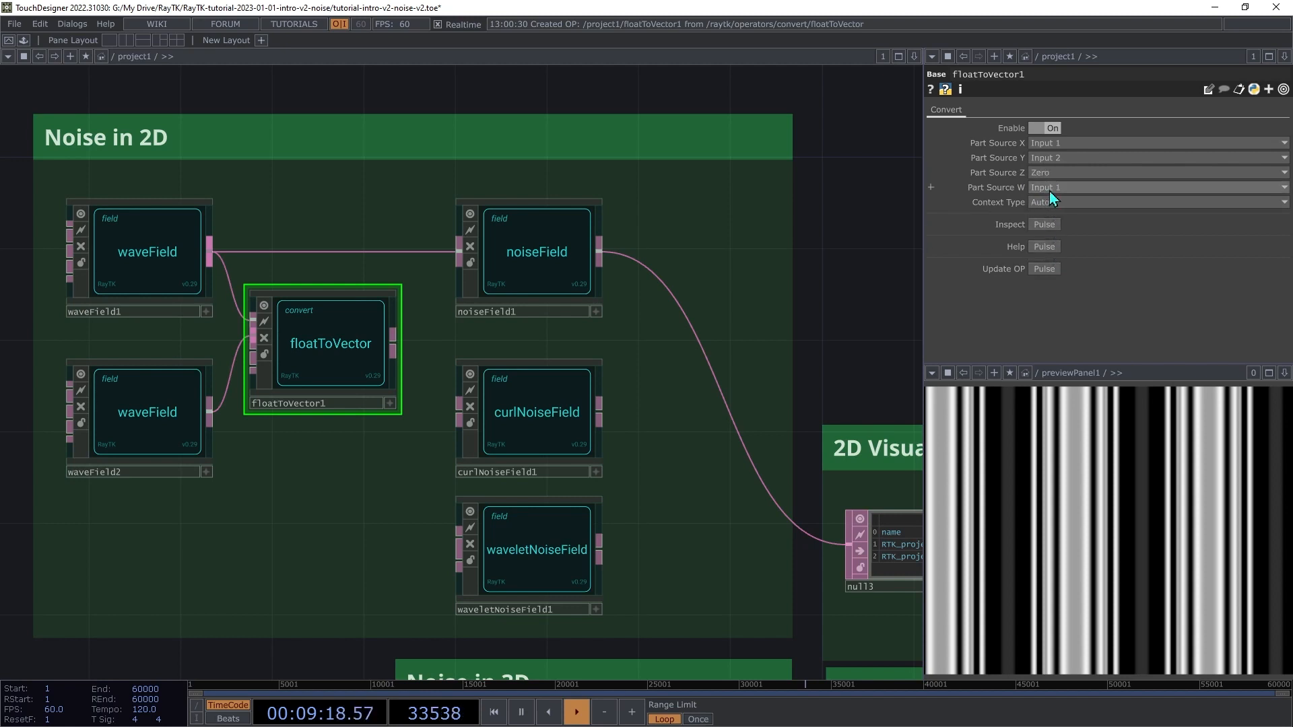
left_click(1049, 190)
left_click(1053, 256)
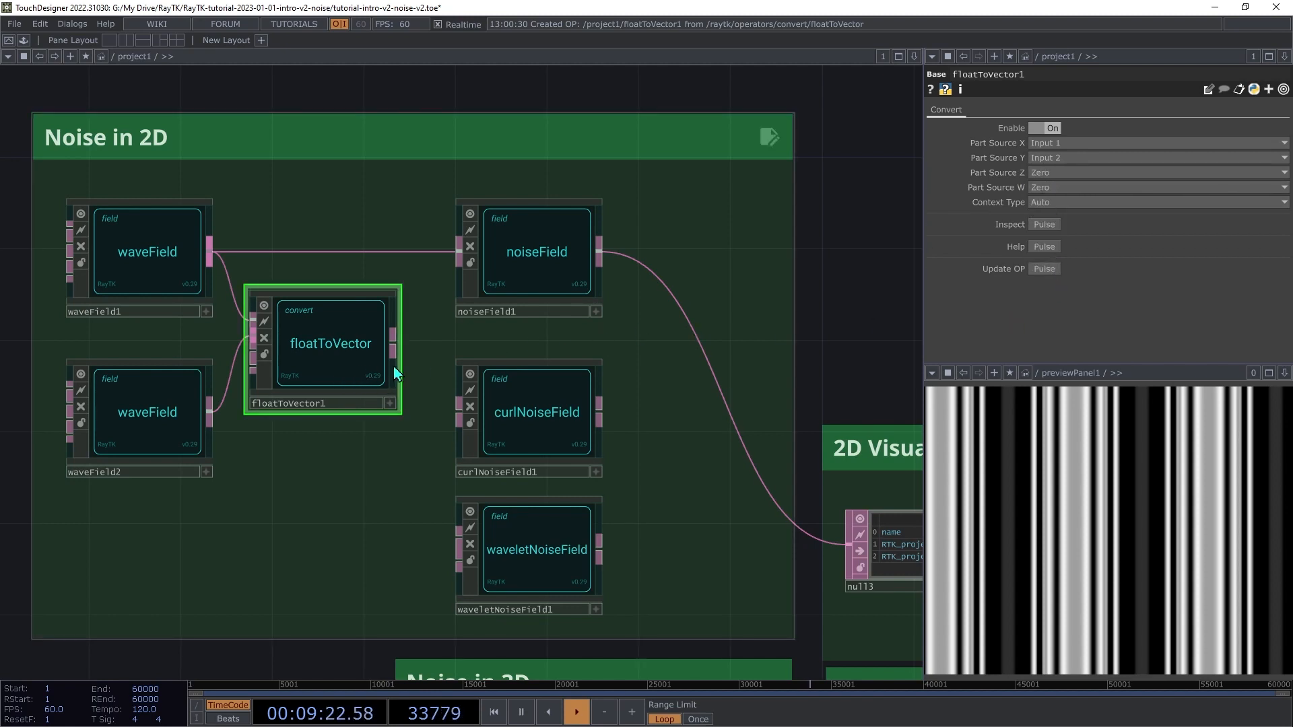
left_click_drag(395, 348, 459, 254)
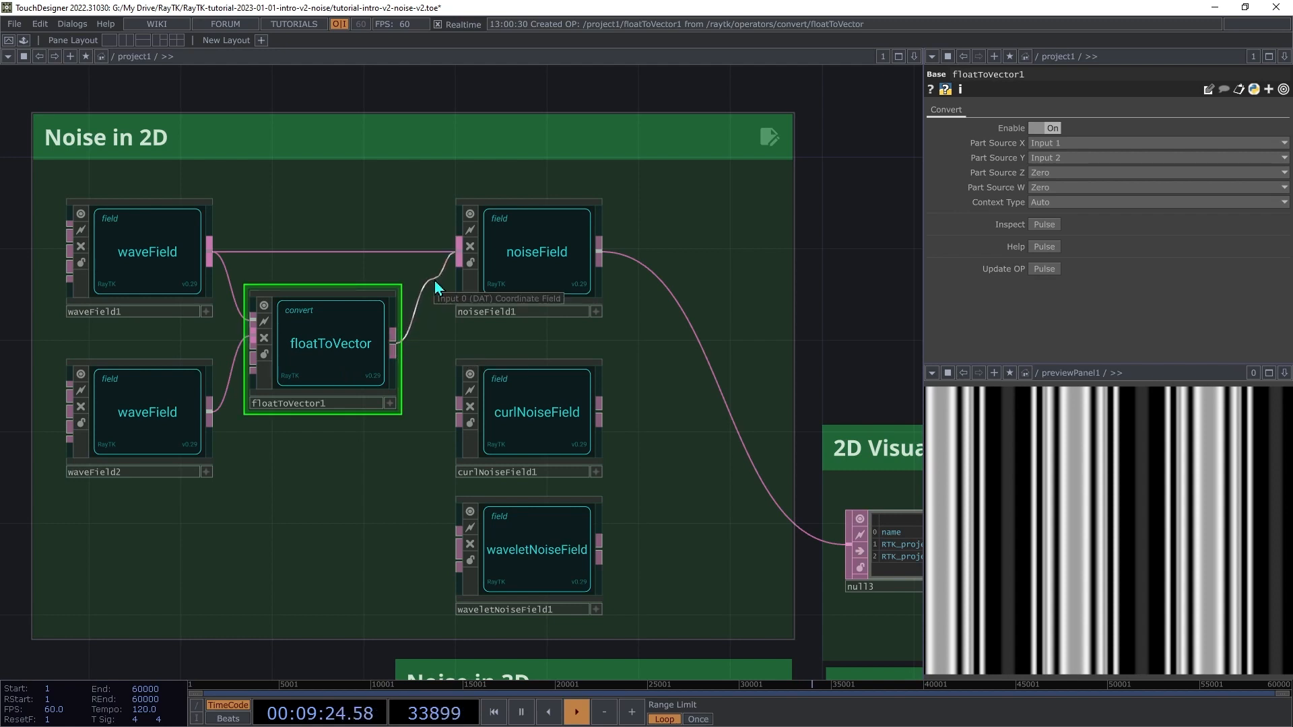
Step: Set the period of waveField2 to 2.45 and the period of waveField1 to 2.17
left_click(163, 419)
left_click_drag(1124, 183, 1202, 192)
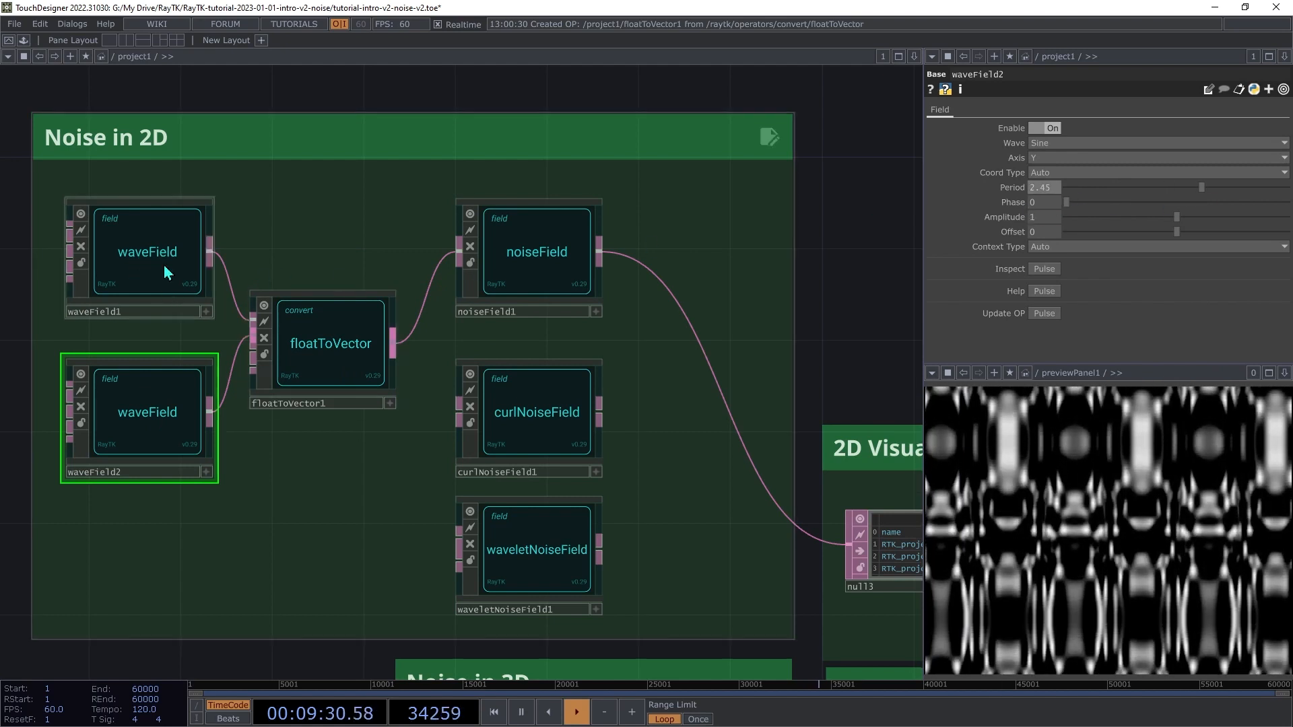
mouse_move(1068, 203)
left_mouse_down()
mouse_move(1189, 220)
mouse_move(1045, 229)
mouse_move(1117, 205)
mouse_move(1191, 206)
mouse_move(1058, 201)
left_mouse_up()
left_click(177, 244)
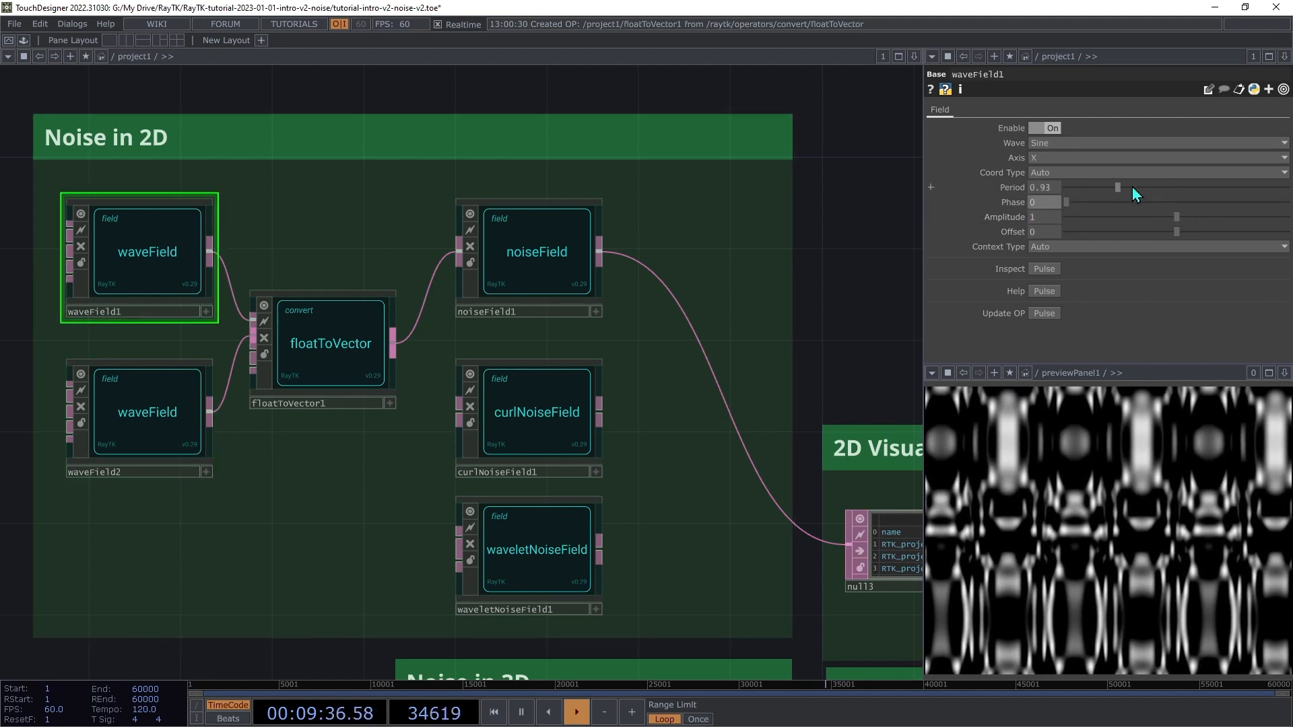
left_click_drag(1132, 187, 1186, 195)
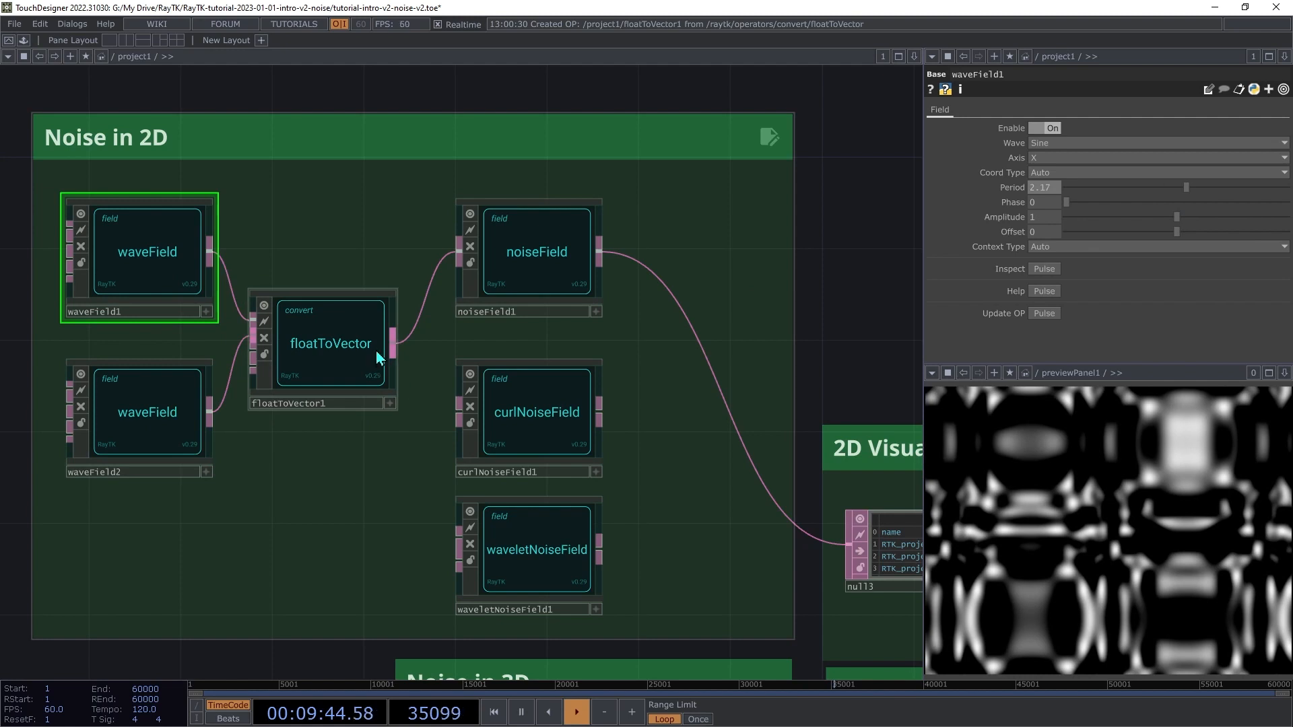
Step: Try noiseField1's first and second translate values with the combined wave vector as input, and return both to 0
left_click(547, 272)
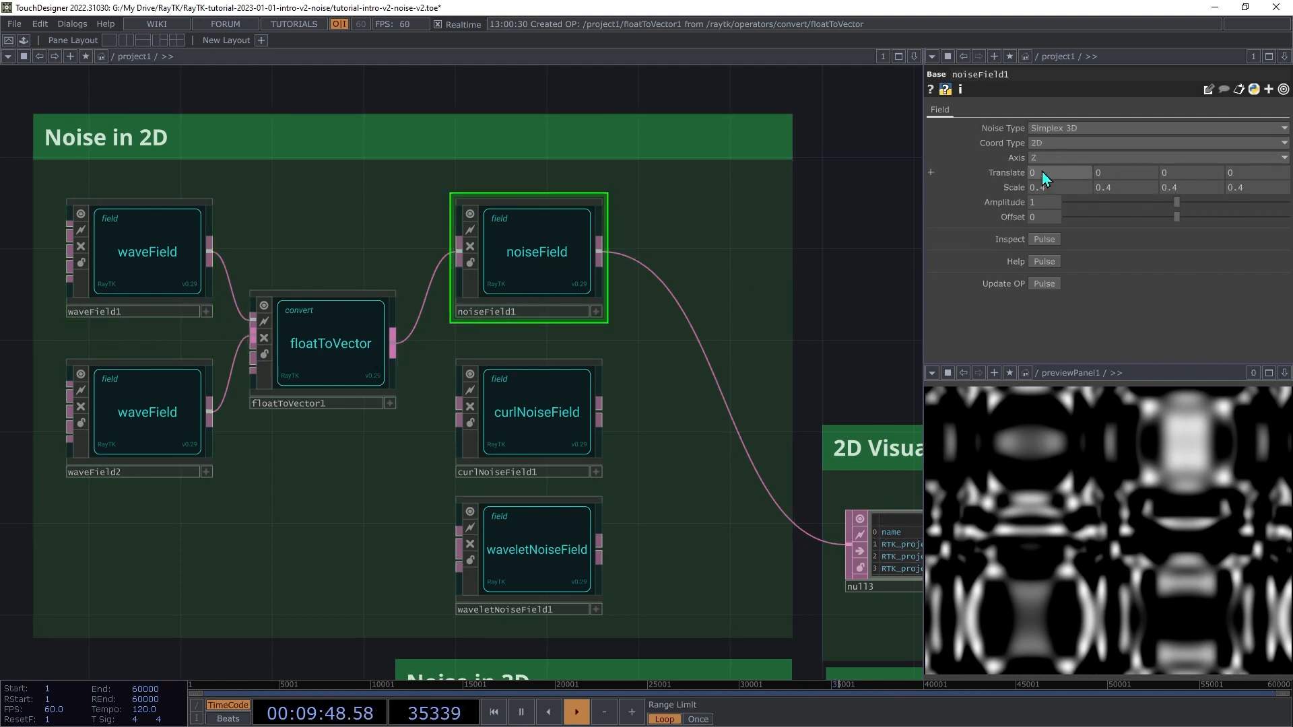
middle_click_drag(1045, 176, 1032, 145)
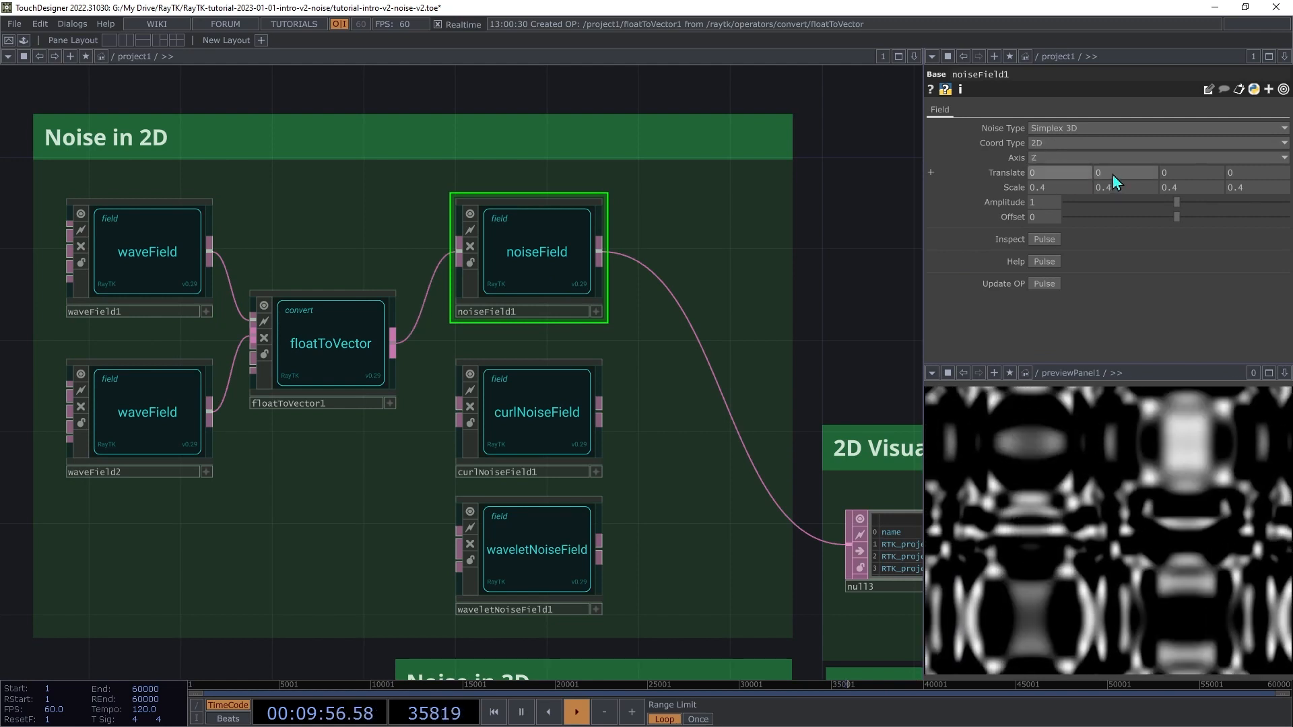
mouse_move(1112, 174)
middle_mouse_down()
mouse_move(1125, 174)
mouse_move(1112, 173)
middle_mouse_up()
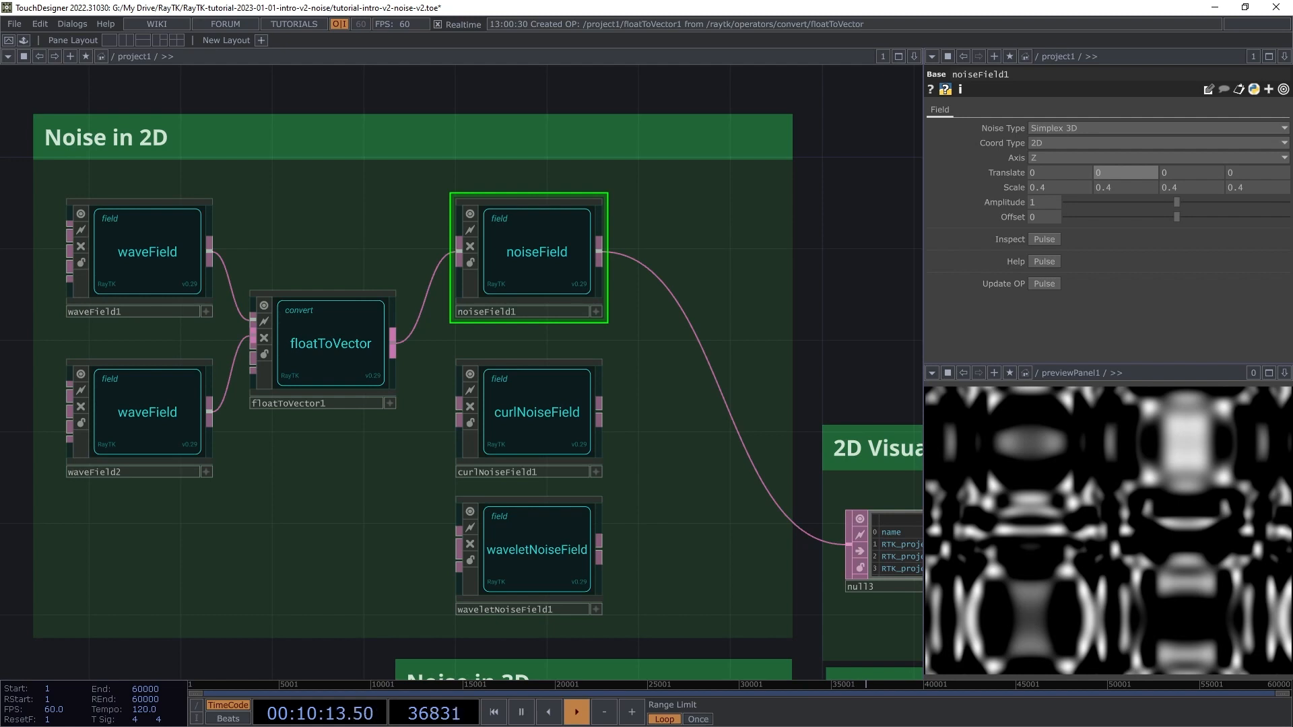
scroll(586, 540, "down", 6)
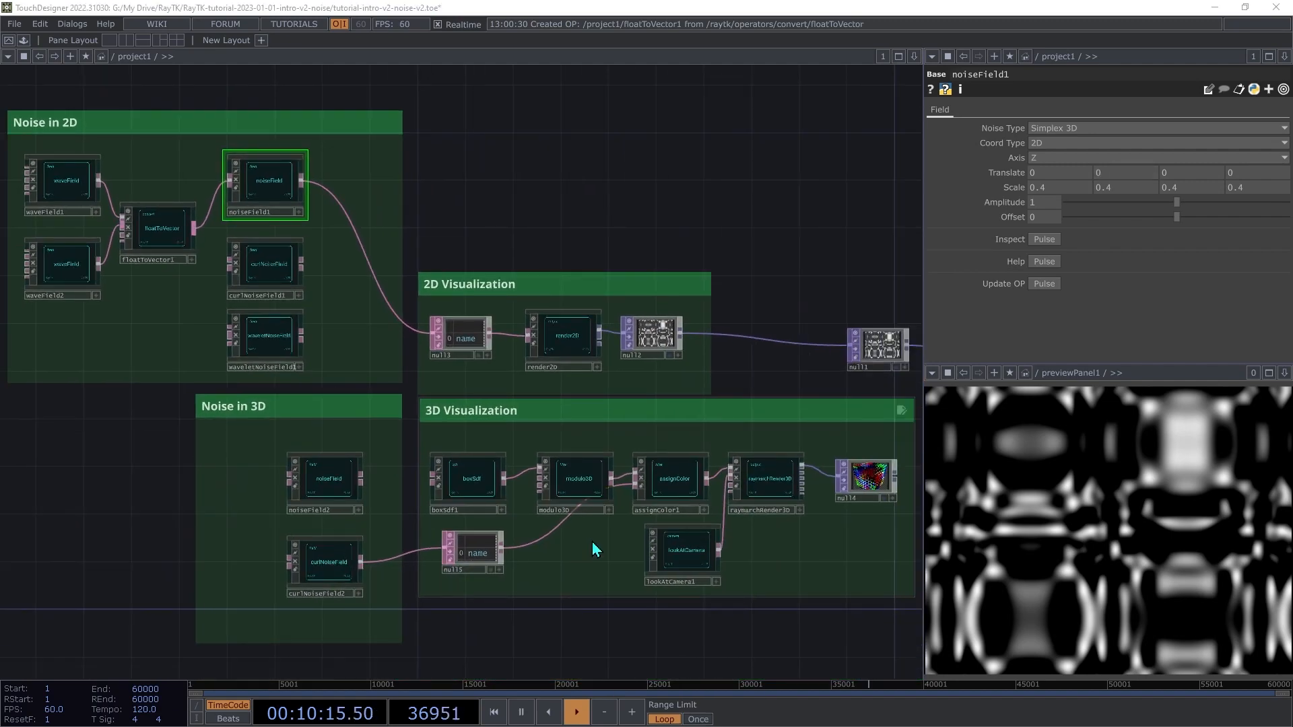